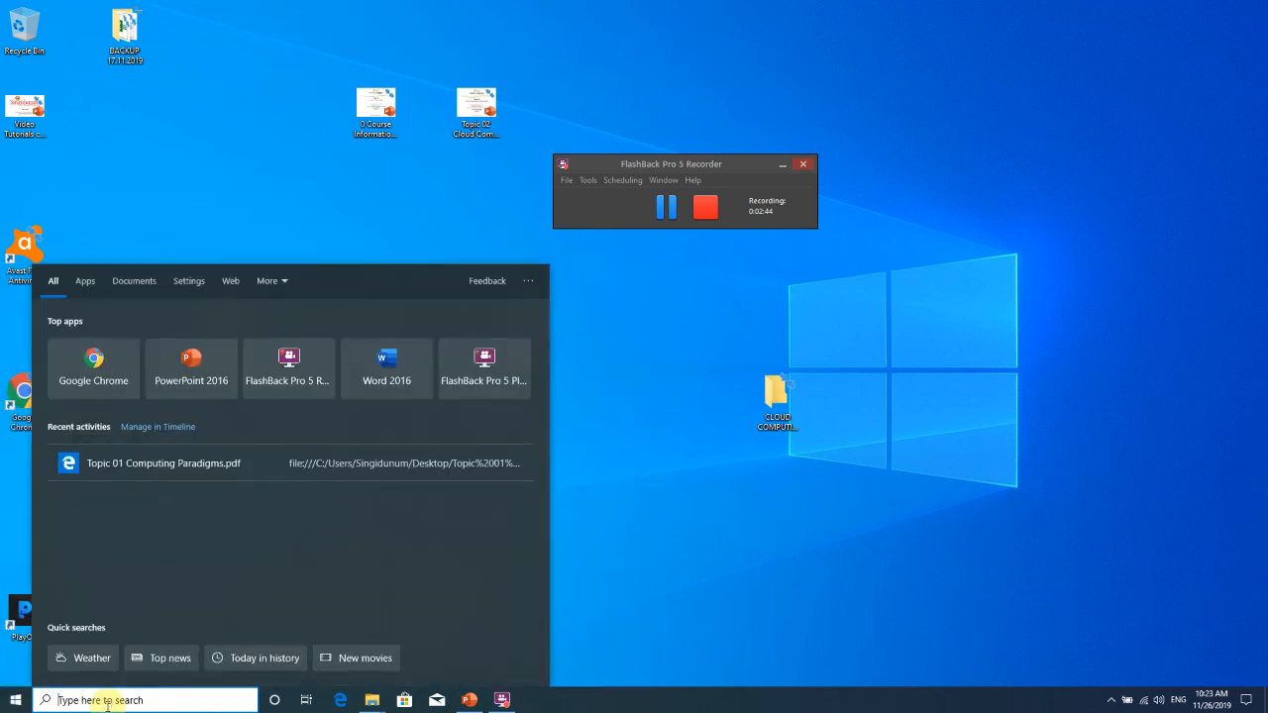
Dismiss the search panel, Run prompt and Start menu without launching anything.
{"action": "left_click", "coordinate": [632, 604]}
{"action": "key", "text": "super+r"}
{"action": "type", "text": "cmd"}
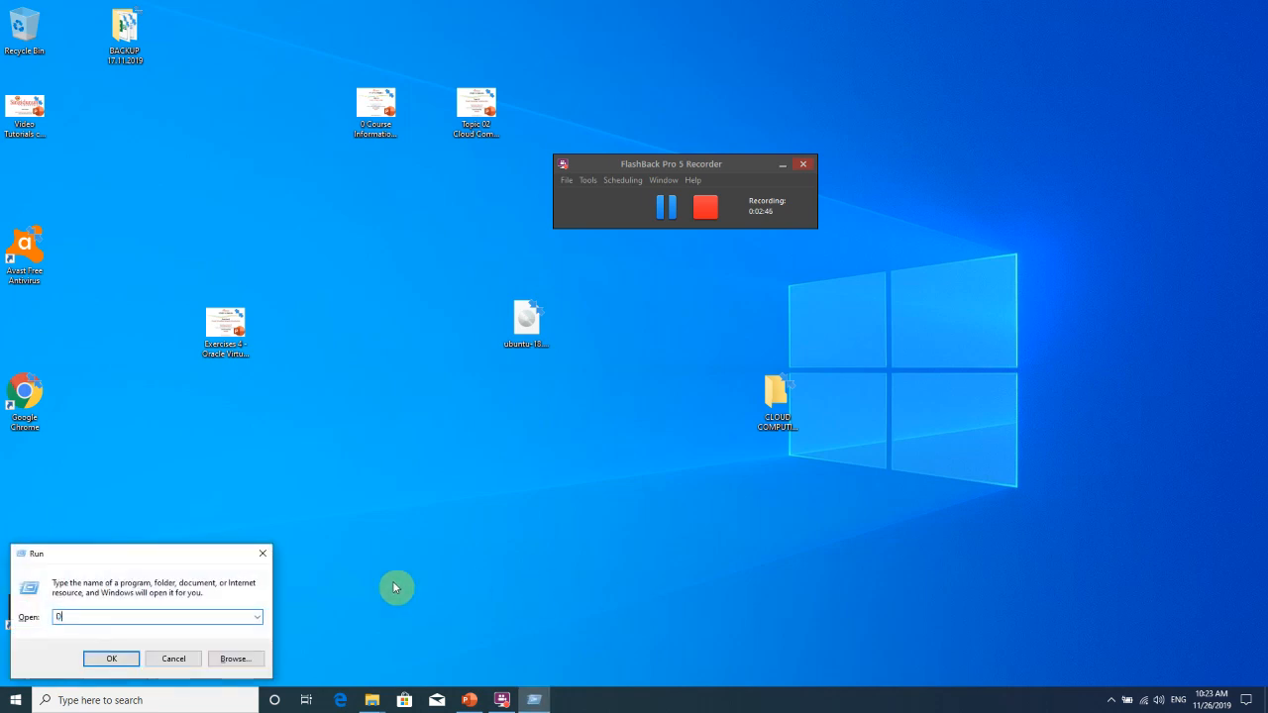
{"action": "left_click", "coordinate": [175, 658]}
{"action": "left_click", "coordinate": [14, 701]}
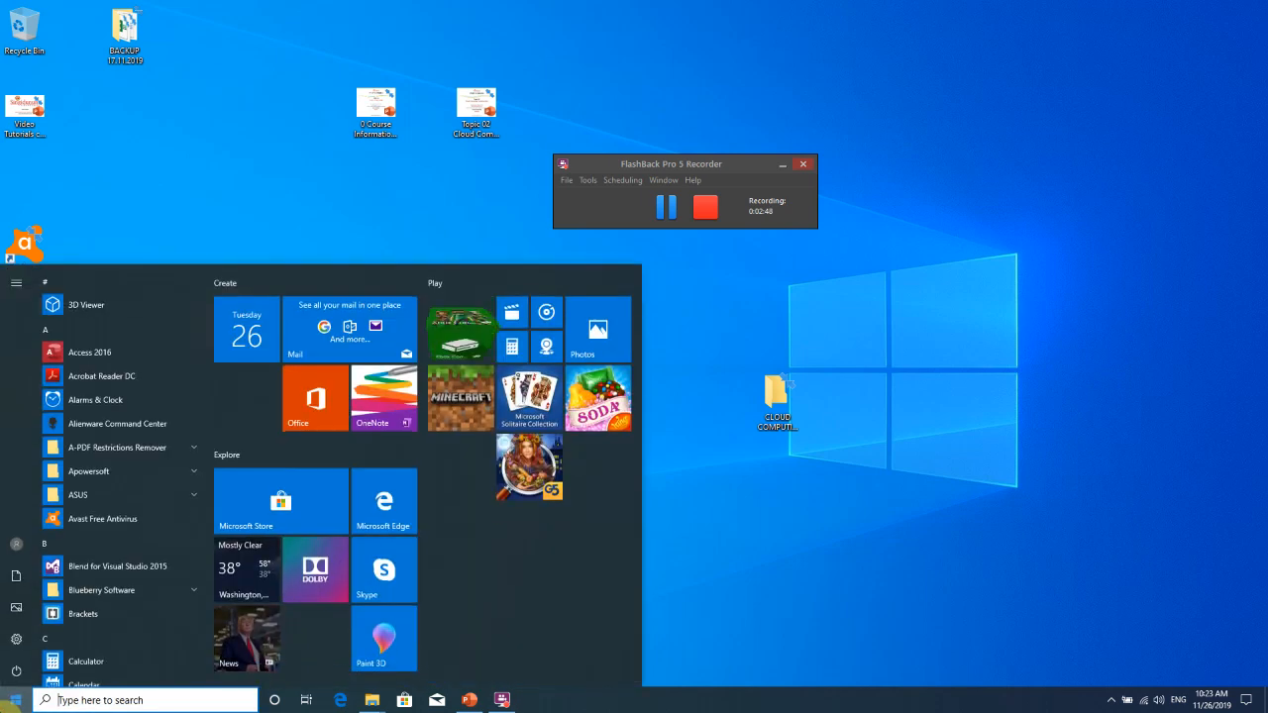
{"action": "left_click", "coordinate": [371, 209]}
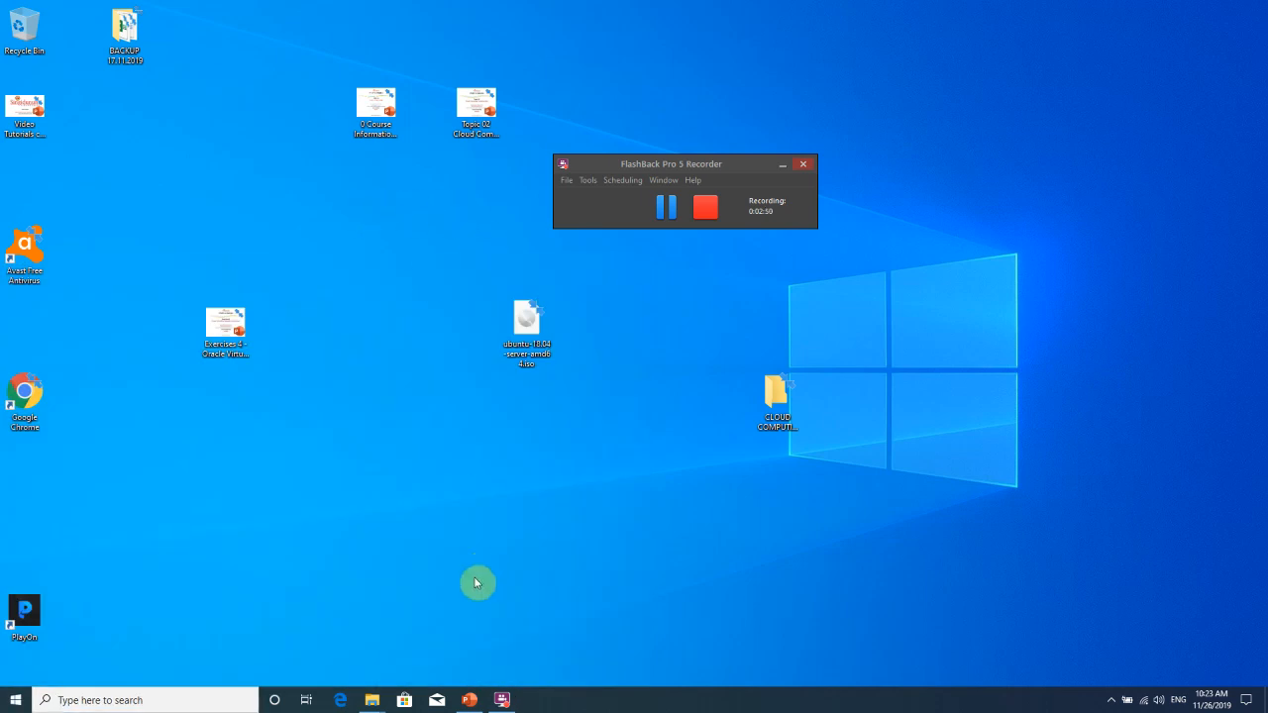
Launch Oracle VM VirtualBox Manager and drag its window into place on the desktop.
{"action": "left_click", "coordinate": [666, 206]}
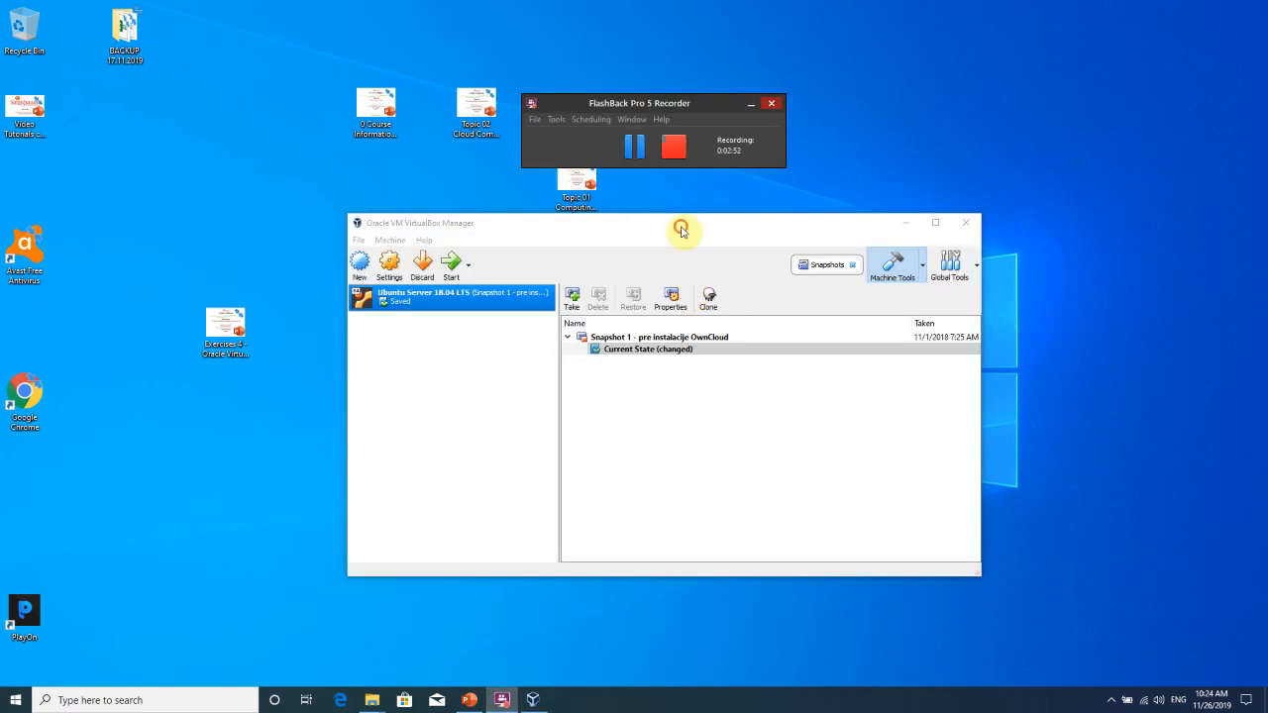
{"action": "left_click_drag", "start_coordinate": [680, 230], "coordinate": [579, 245]}
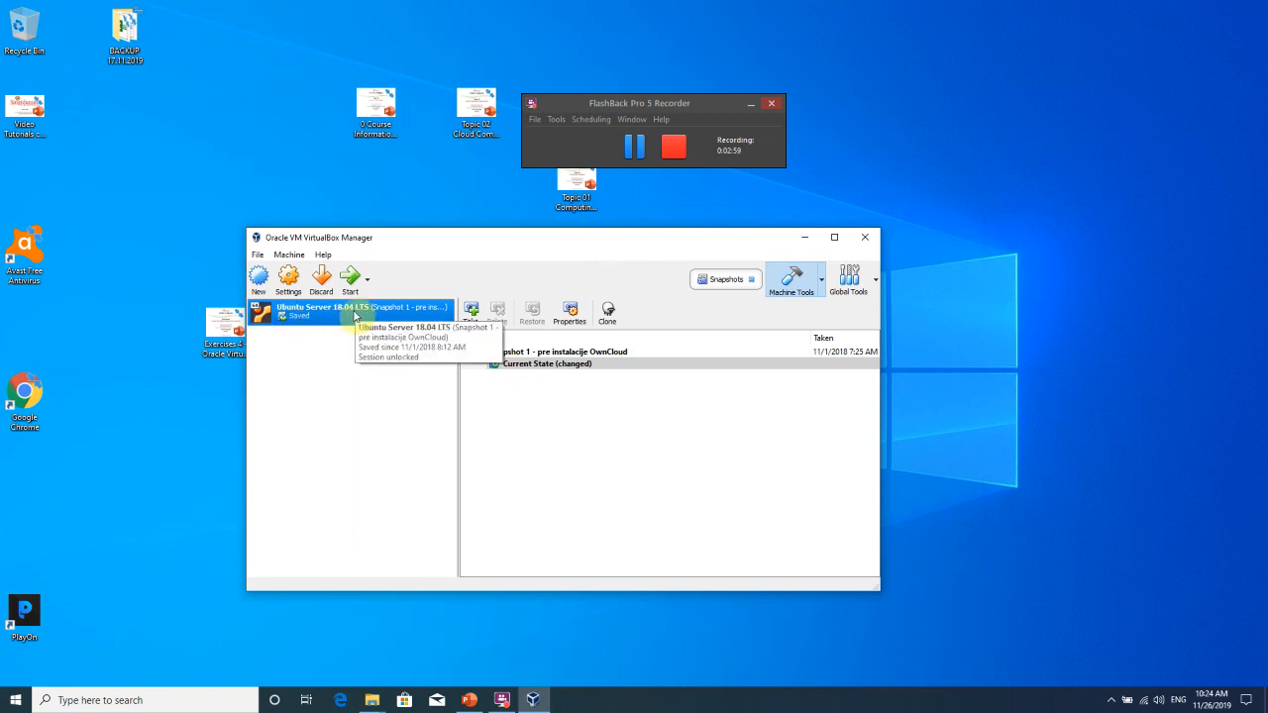
{"action": "left_click_drag", "start_coordinate": [537, 240], "coordinate": [526, 214]}
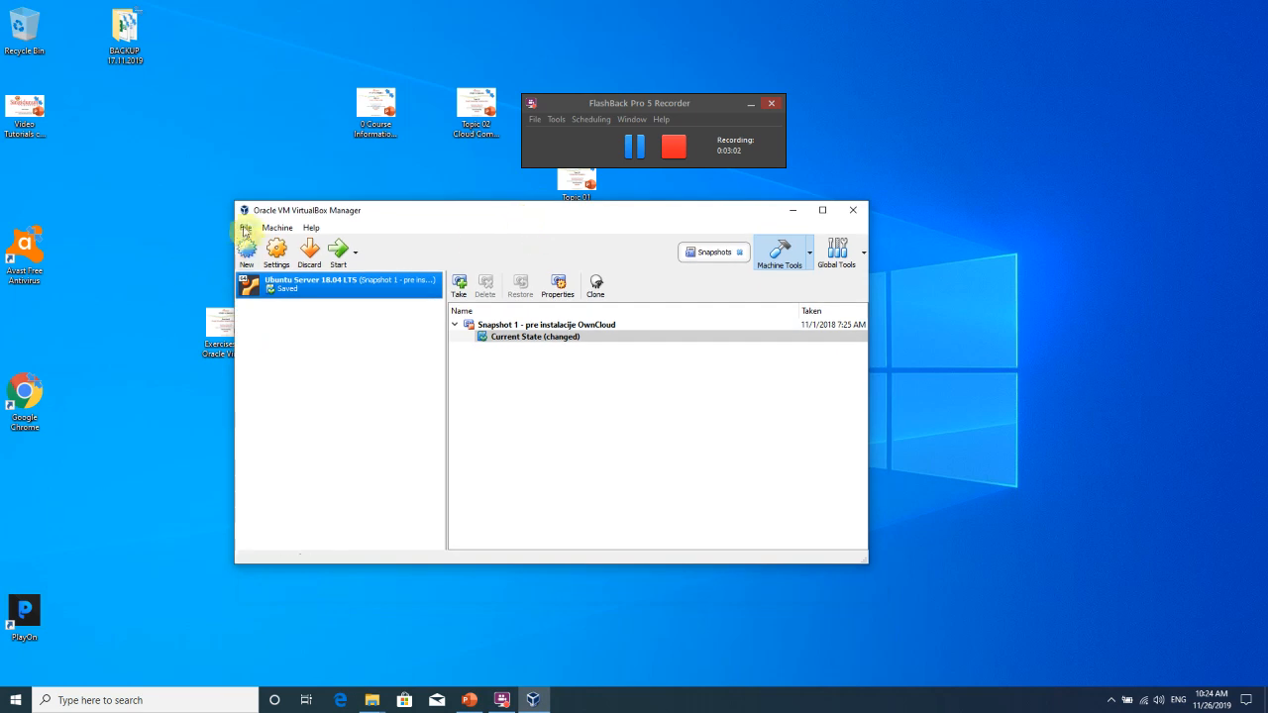
Start a new virtual machine named 'OwnCloud service Ubuntu Server 18.04 LTS'.
{"action": "left_click", "coordinate": [245, 253]}
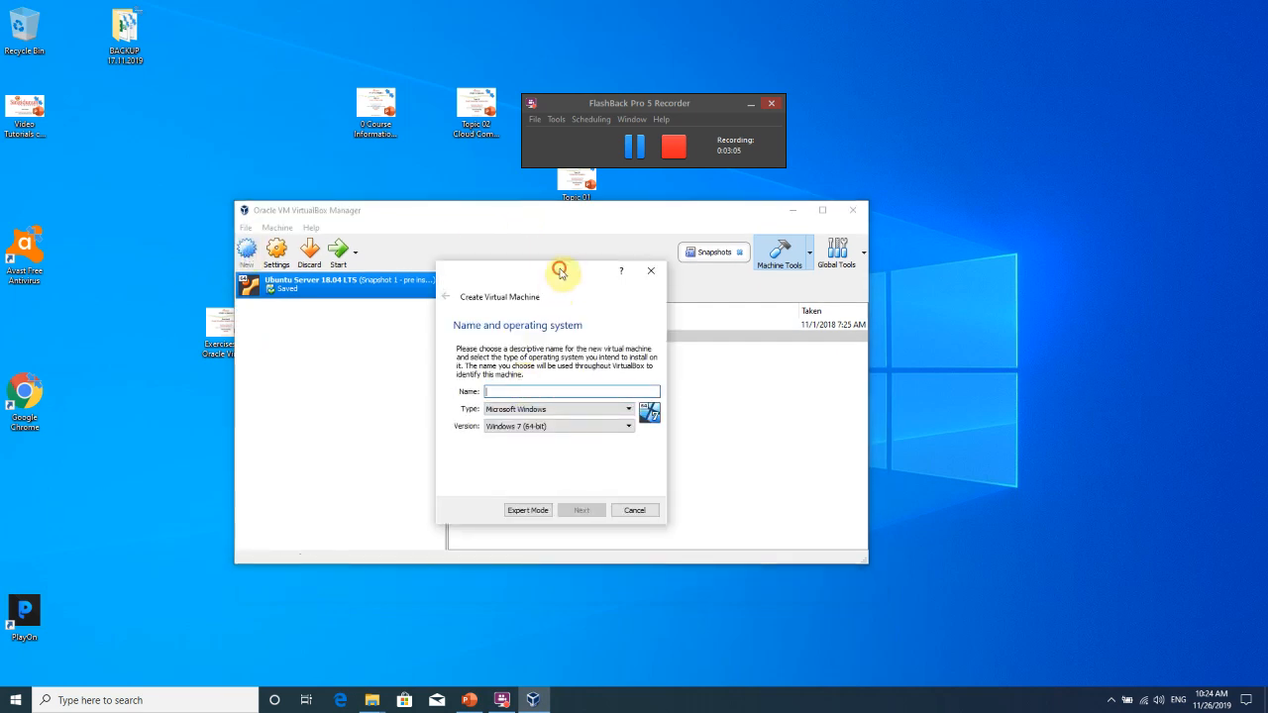
{"action": "left_click_drag", "start_coordinate": [558, 268], "coordinate": [503, 258]}
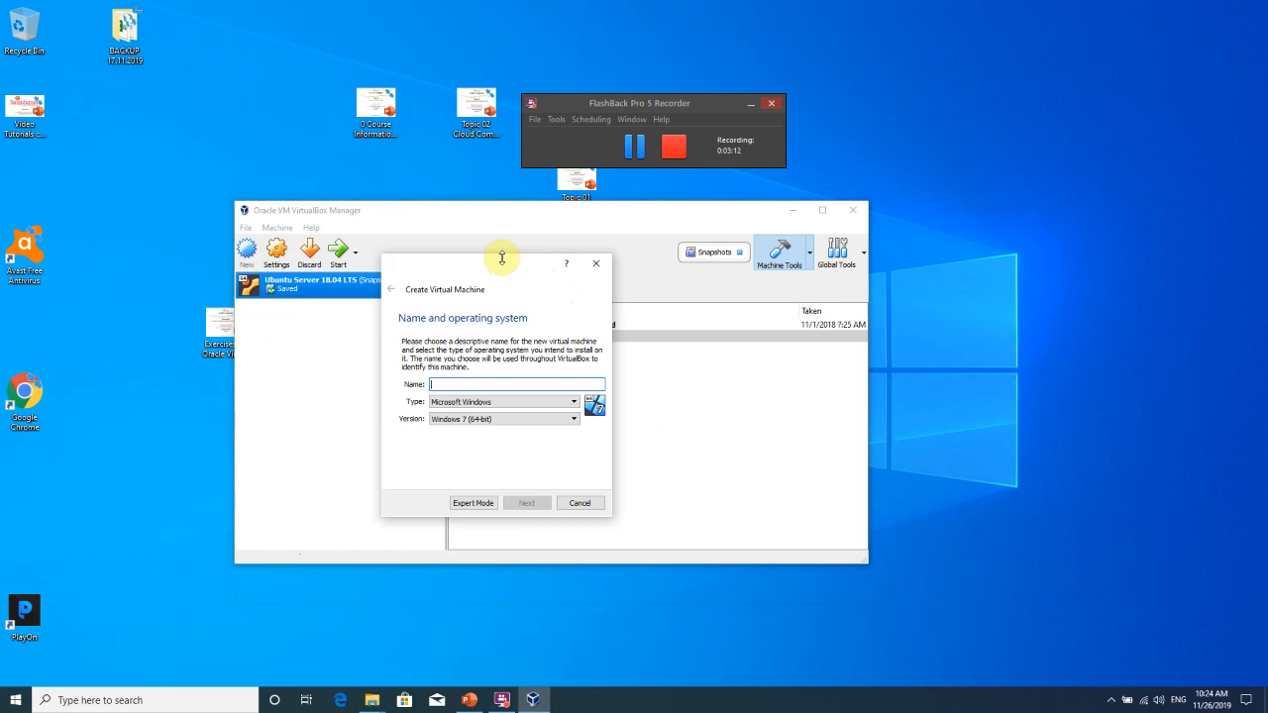
{"action": "type", "text": "ubu"}
{"action": "key", "text": "BackSpace"}
{"action": "key", "text": "BackSpace"}
{"action": "key", "text": "BackSpace"}
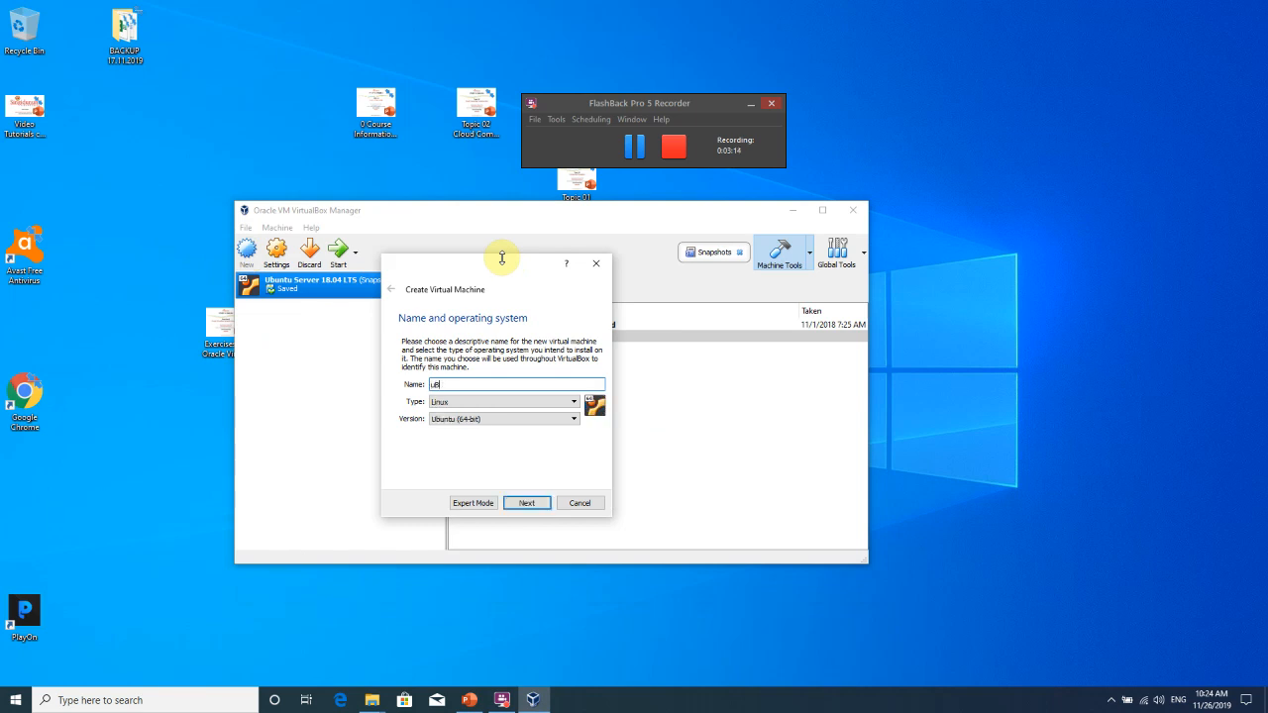
{"action": "type", "text": "OwnCloud s"}
{"action": "type", "text": "ervice "}
{"action": "type", "text": "Uu"}
{"action": "type", "text": "untu Server 18"}
{"action": "type", "text": ".04 LTS"}
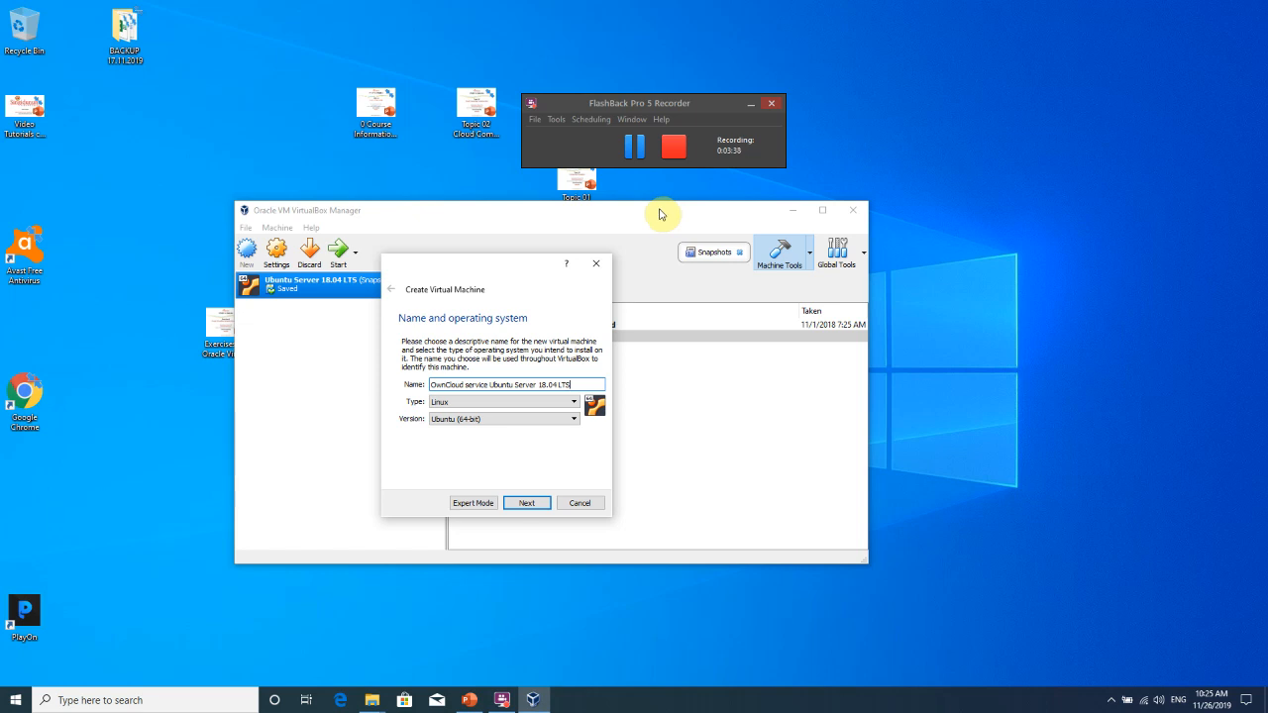
{"action": "left_click_drag", "start_coordinate": [505, 263], "coordinate": [530, 205]}
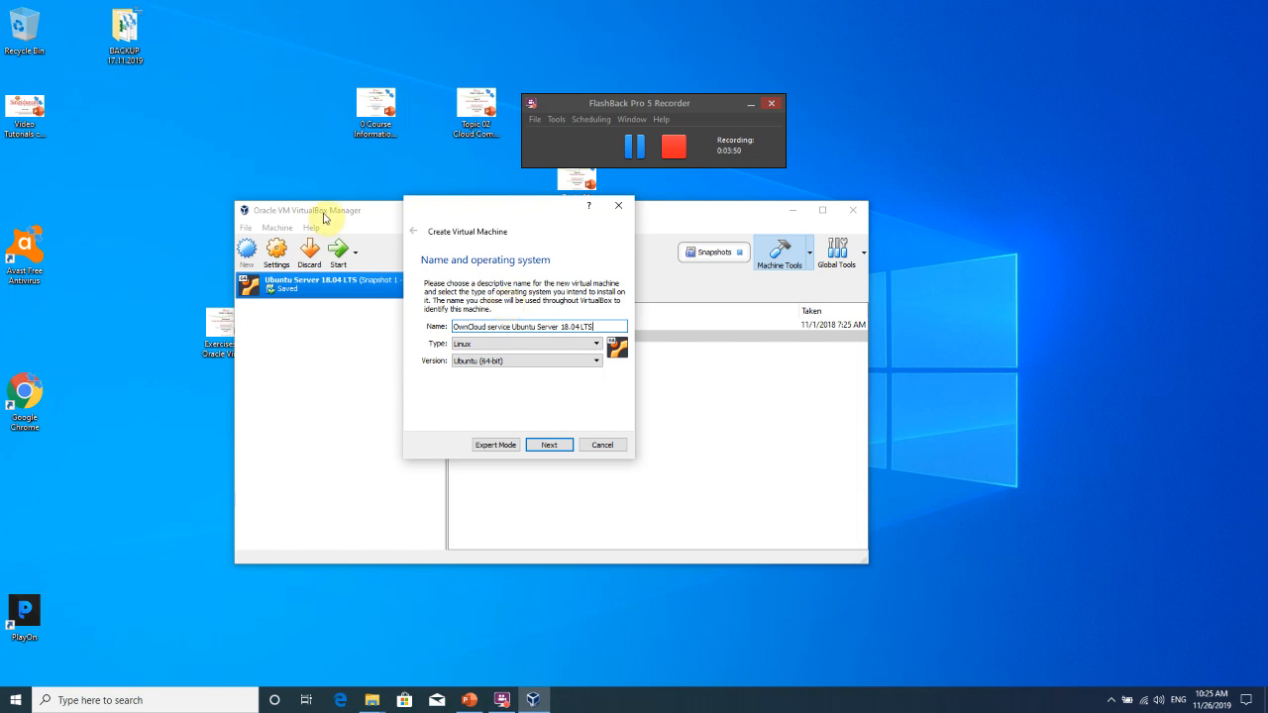
Keep Linux as the operating system type and review the entered machine name.
{"action": "left_click", "coordinate": [517, 345]}
{"action": "left_click", "coordinate": [495, 364]}
{"action": "left_click_drag", "start_coordinate": [497, 210], "coordinate": [470, 195]}
{"action": "left_click_drag", "start_coordinate": [577, 316], "coordinate": [458, 312]}
{"action": "left_click", "coordinate": [563, 310]}
{"action": "left_click_drag", "start_coordinate": [570, 311], "coordinate": [430, 307]}
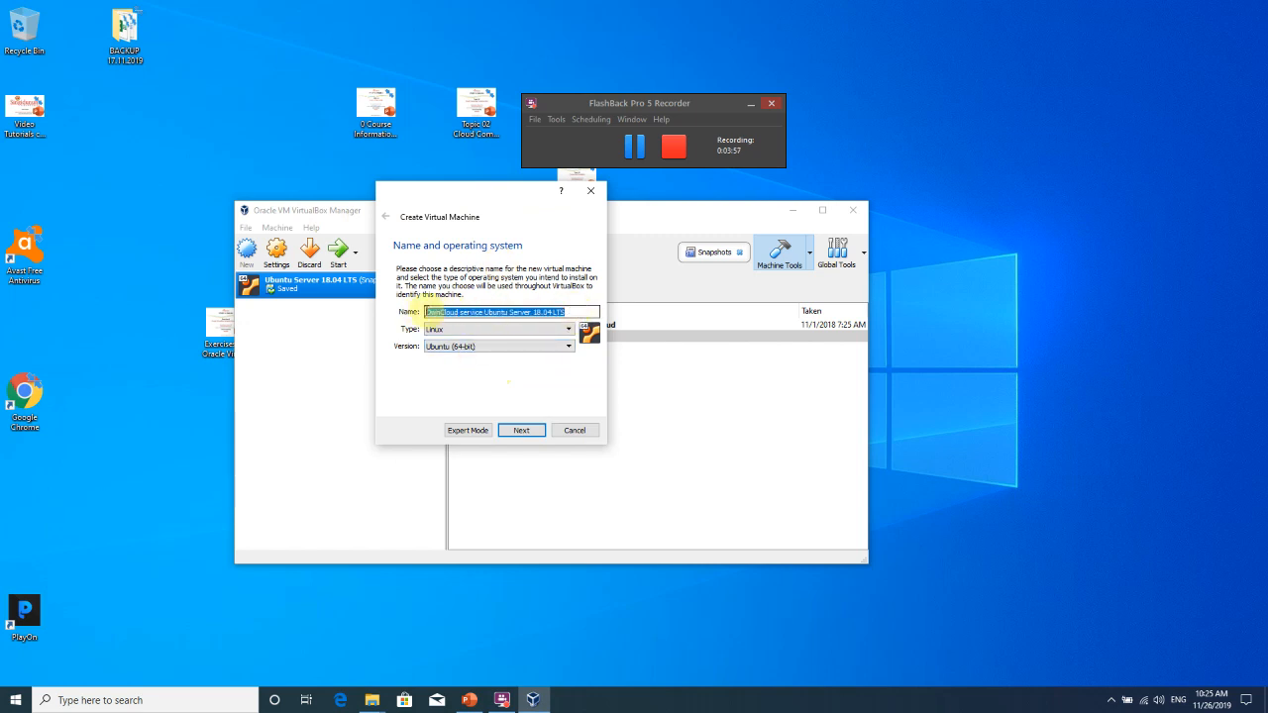
{"action": "left_click", "coordinate": [565, 315]}
Confirm Ubuntu (64-bit) as the version and advance to the memory-size step.
{"action": "left_click", "coordinate": [502, 348]}
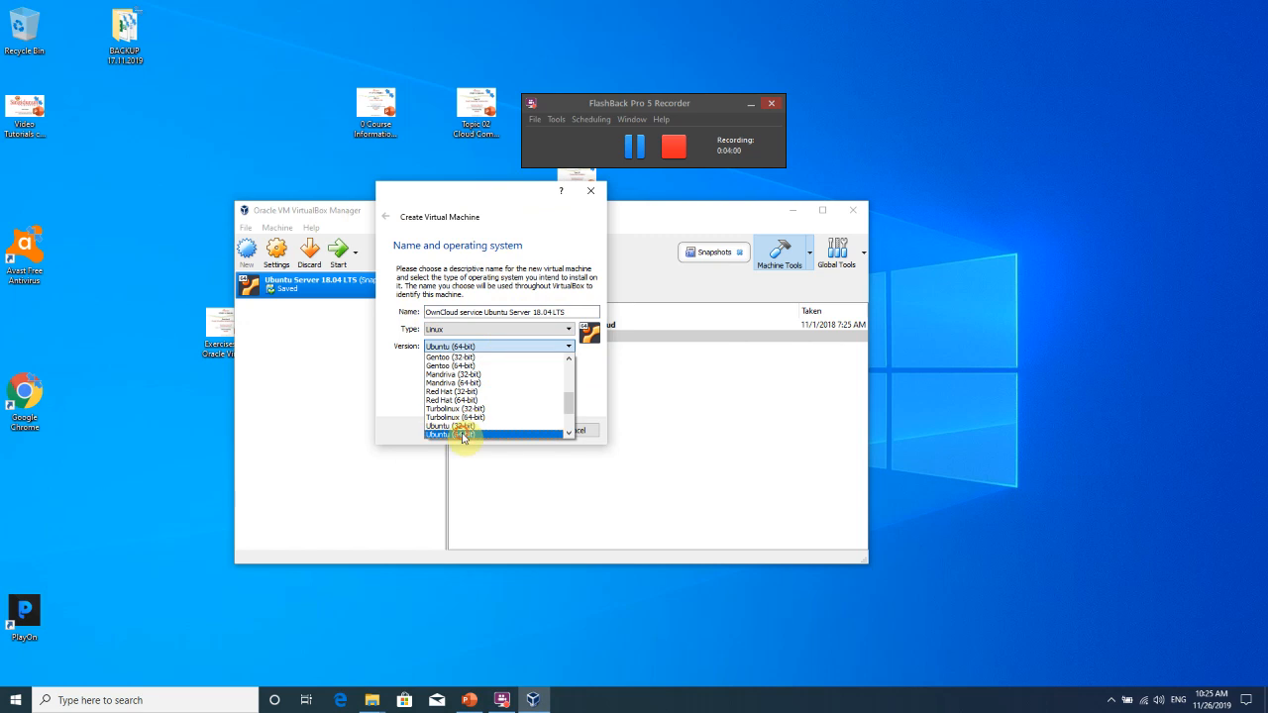
{"action": "left_click", "coordinate": [464, 433]}
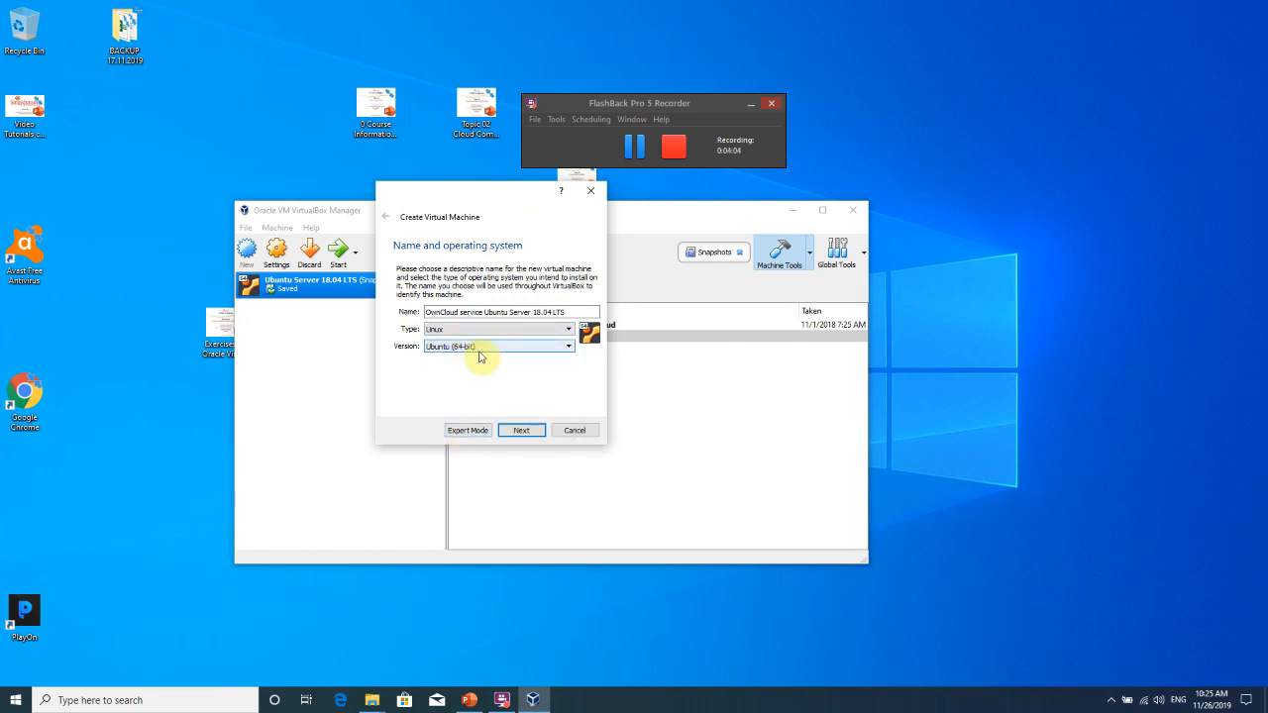
{"action": "left_click", "coordinate": [457, 331]}
{"action": "left_click", "coordinate": [457, 331]}
{"action": "left_click", "coordinate": [451, 350]}
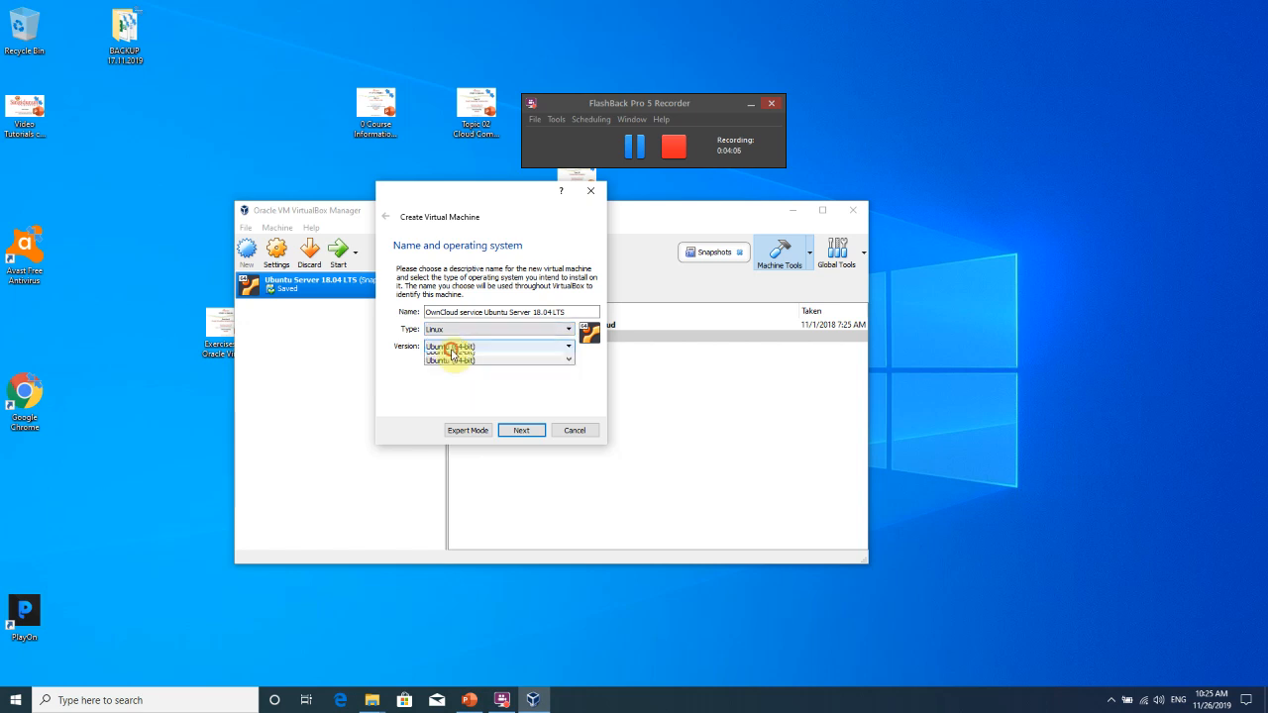
{"action": "left_click", "coordinate": [453, 431]}
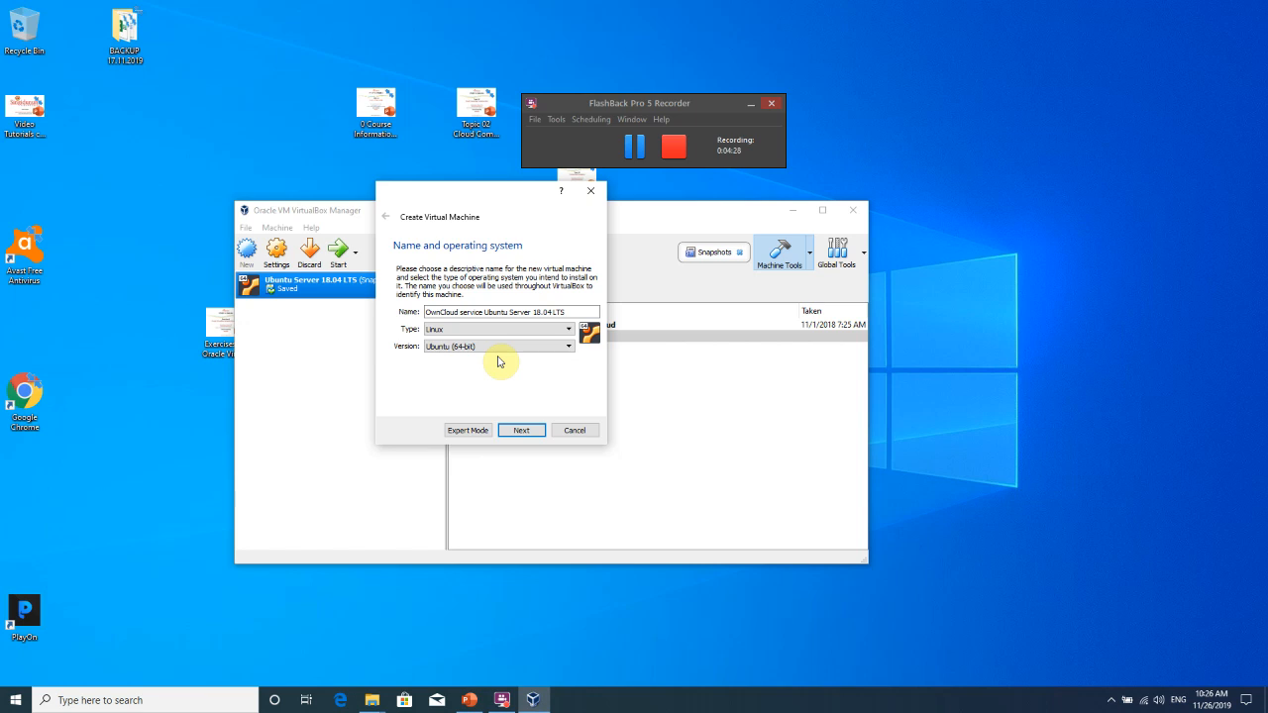
{"action": "left_click", "coordinate": [515, 430]}
Set the machine's memory to 1512 MB and continue to the hard-disk step.
{"action": "left_click_drag", "start_coordinate": [490, 194], "coordinate": [450, 159]}
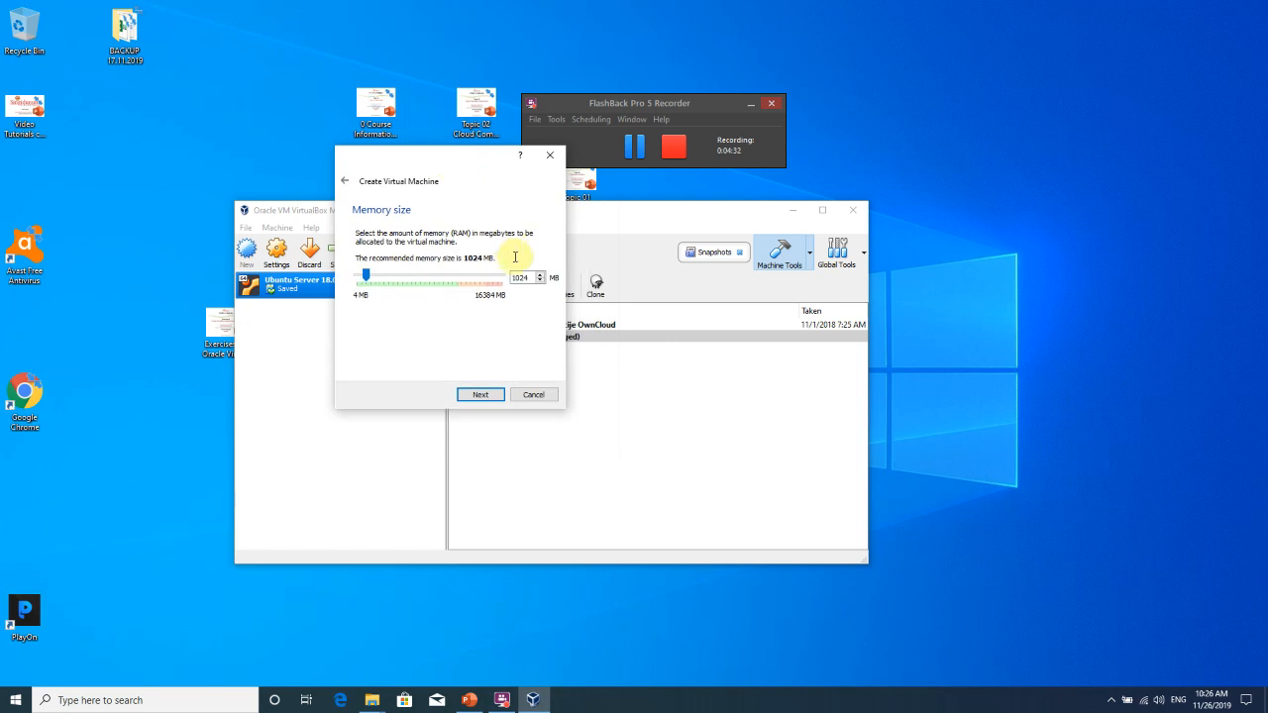
{"action": "double_click", "coordinate": [523, 276]}
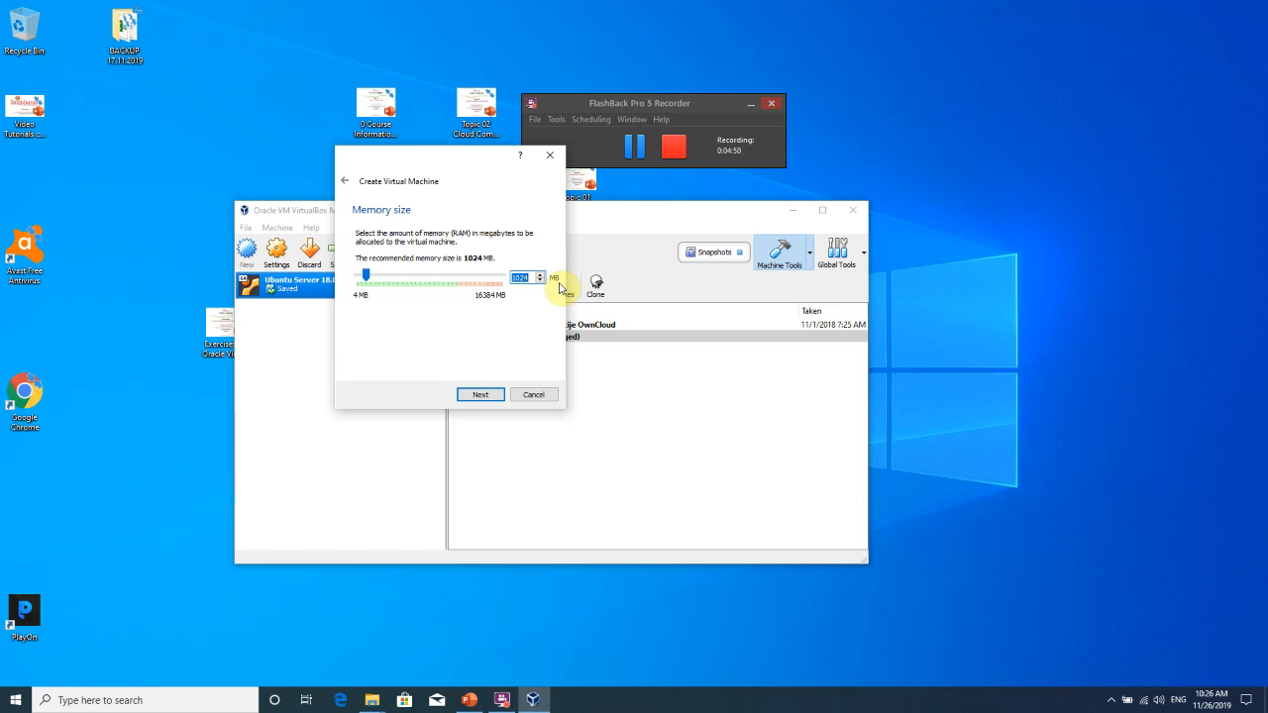
{"action": "type", "text": "1512"}
{"action": "left_click", "coordinate": [477, 395]}
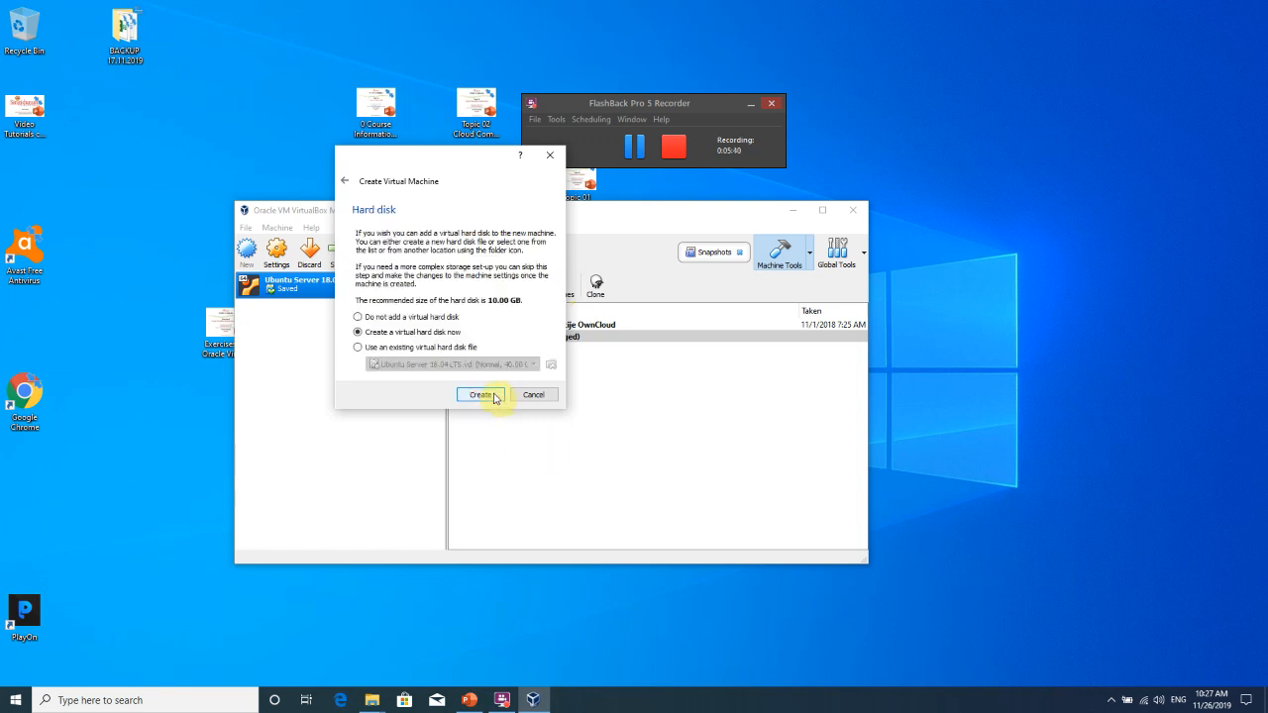
Choose to create a new virtual hard disk now, keeping the VDI file type.
{"action": "left_click_drag", "start_coordinate": [458, 162], "coordinate": [459, 138]}
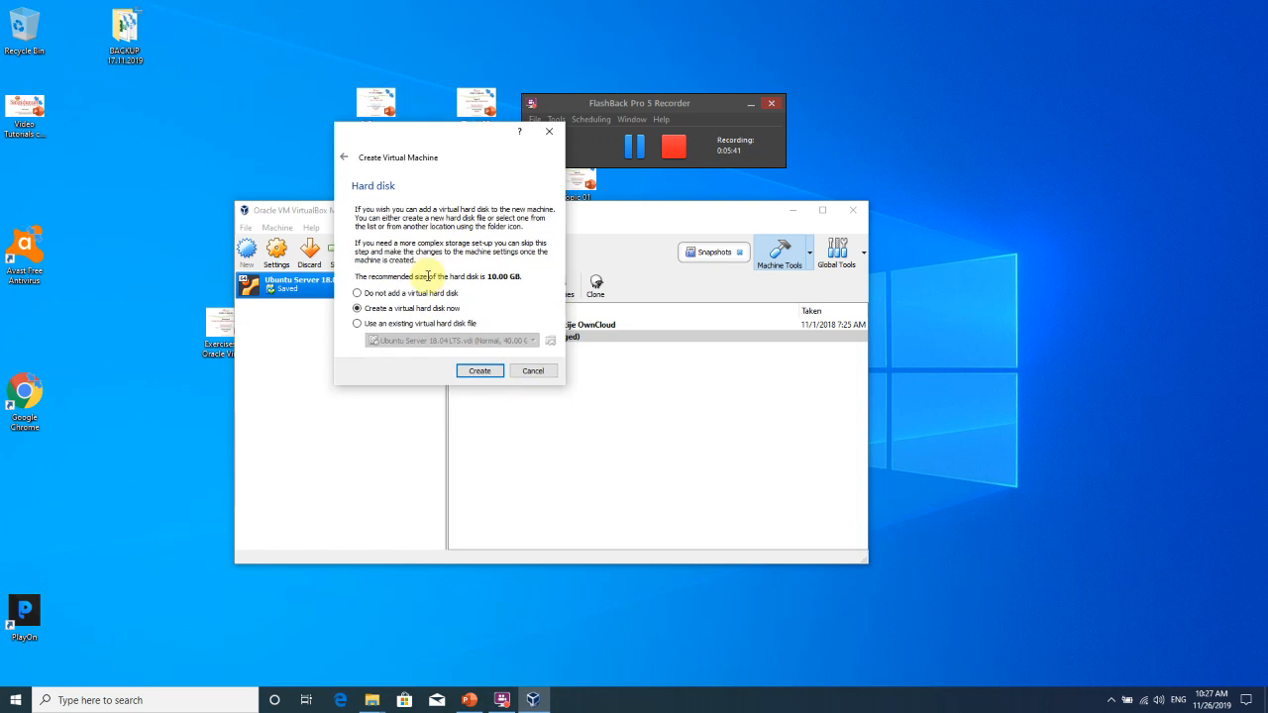
{"action": "left_click", "coordinate": [480, 374]}
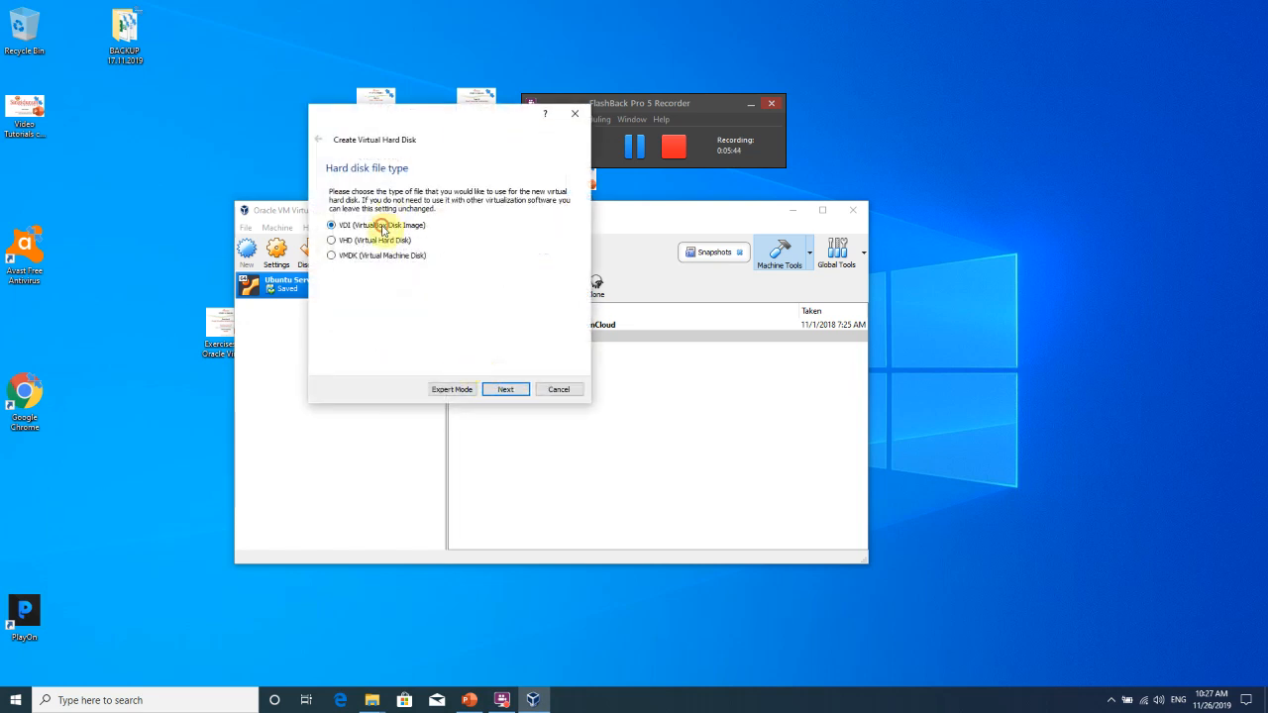
{"action": "left_click", "coordinate": [503, 389]}
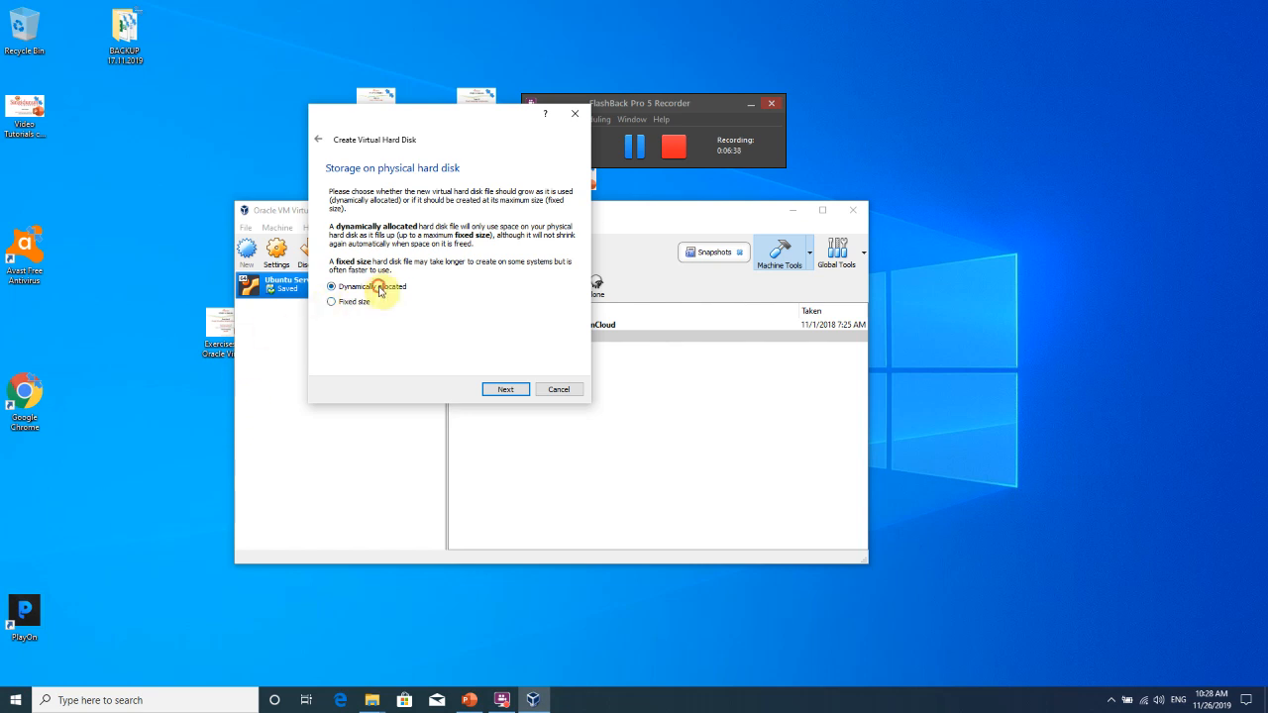
{"action": "left_click", "coordinate": [505, 388]}
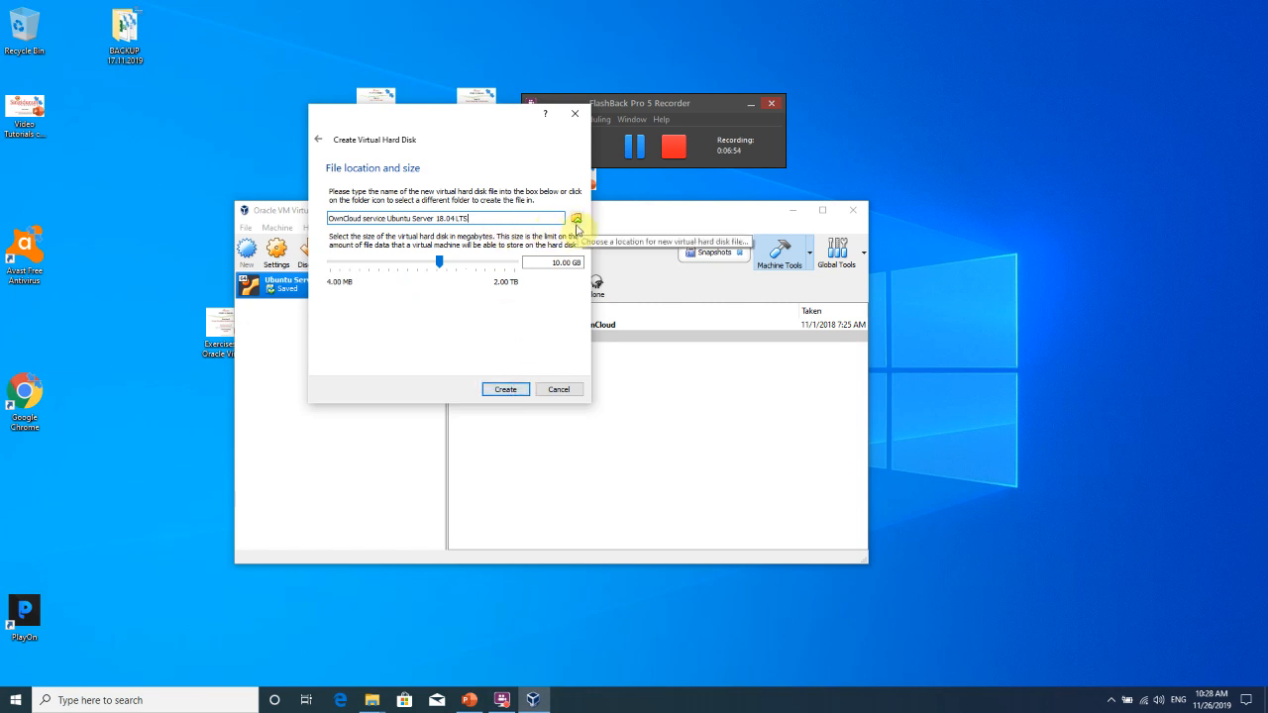
{"action": "left_click", "coordinate": [384, 700]}
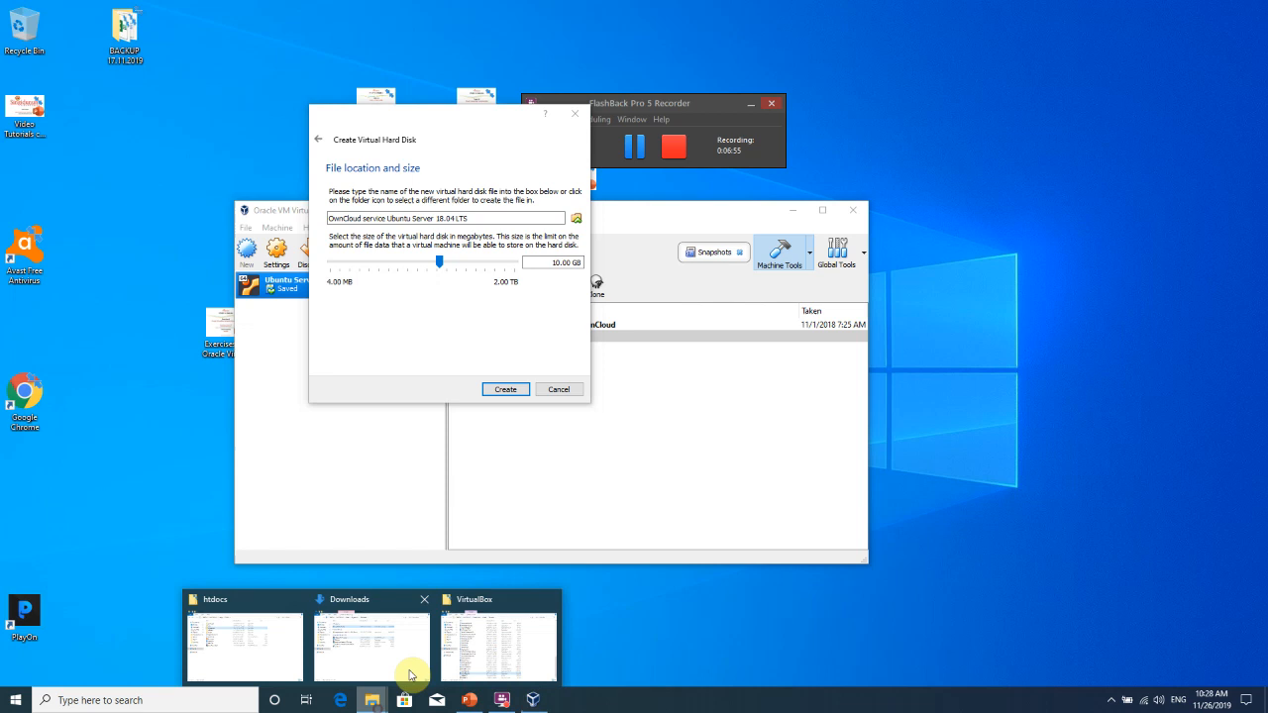
{"action": "left_click", "coordinate": [462, 645]}
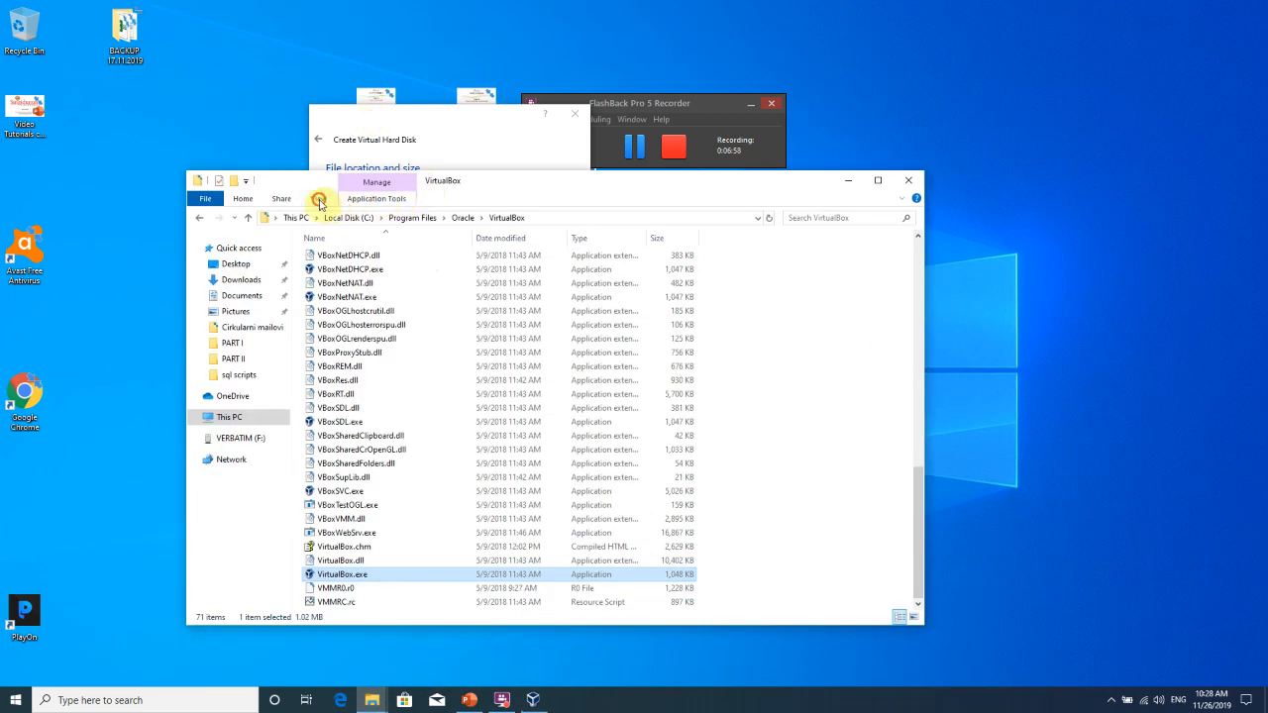
{"action": "left_click", "coordinate": [318, 199]}
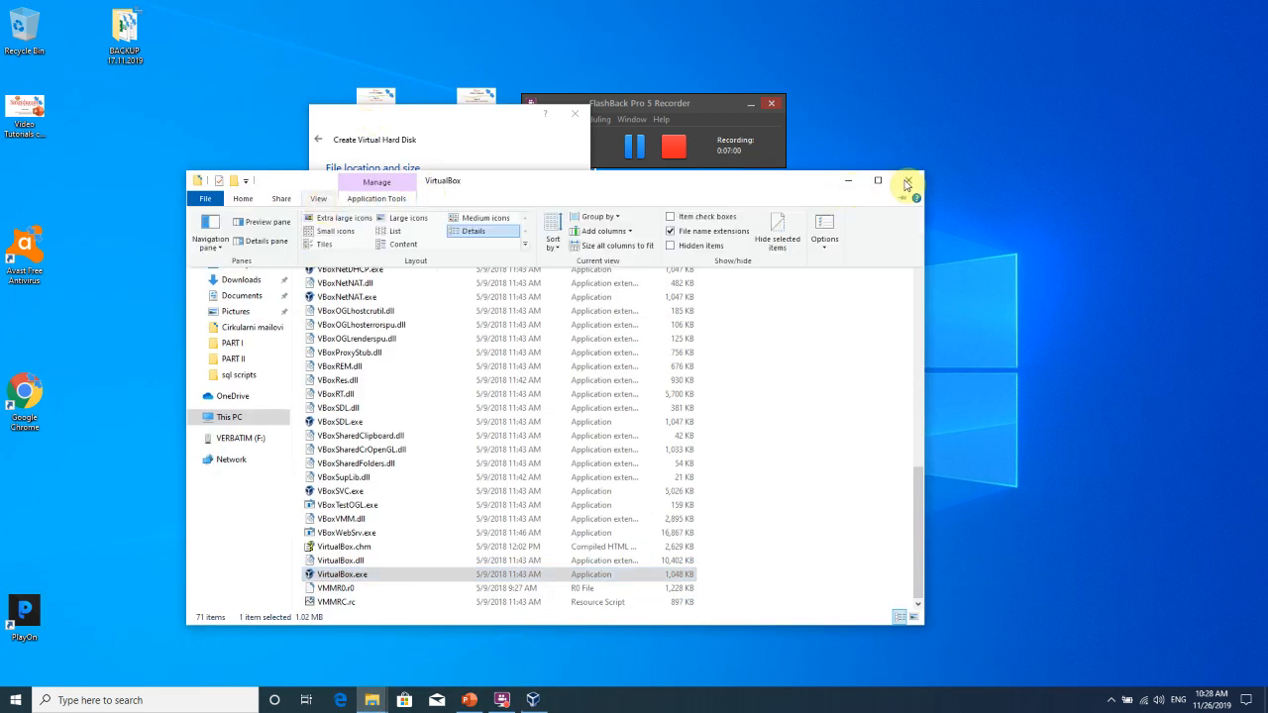
{"action": "left_click", "coordinate": [910, 181]}
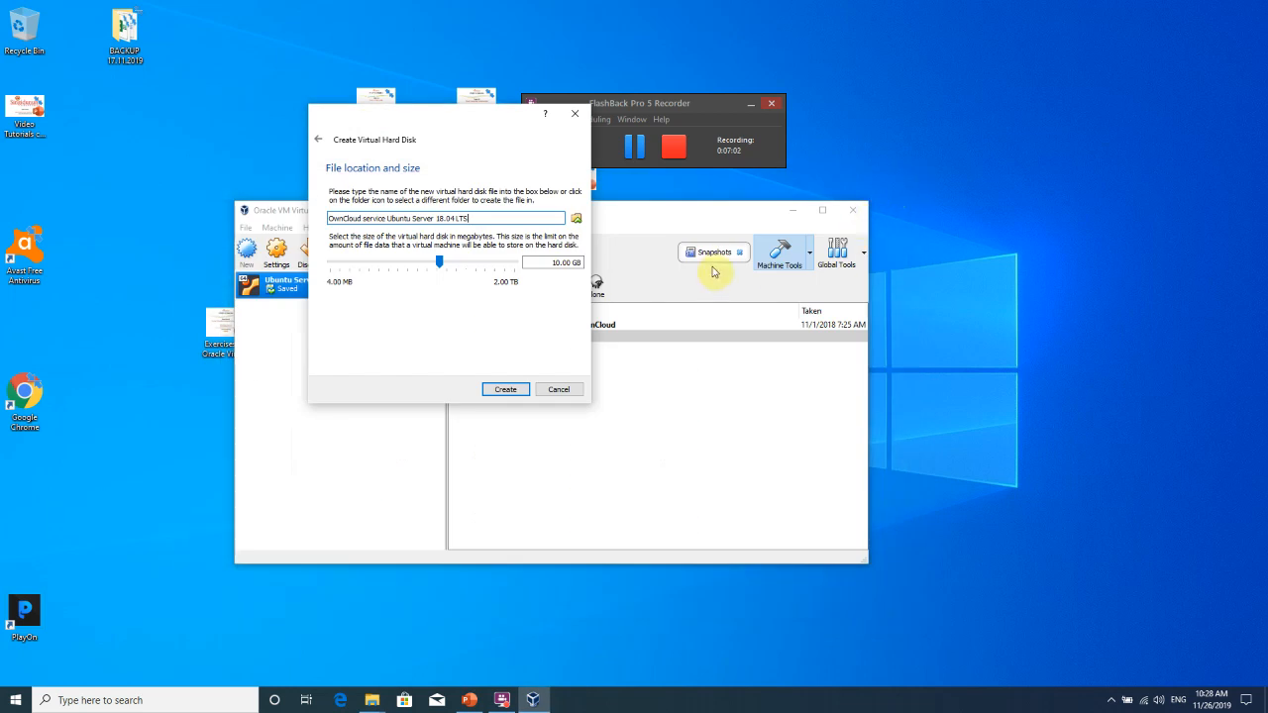
Open the disk-file location chooser and browse to This PC.
{"action": "left_click", "coordinate": [577, 217]}
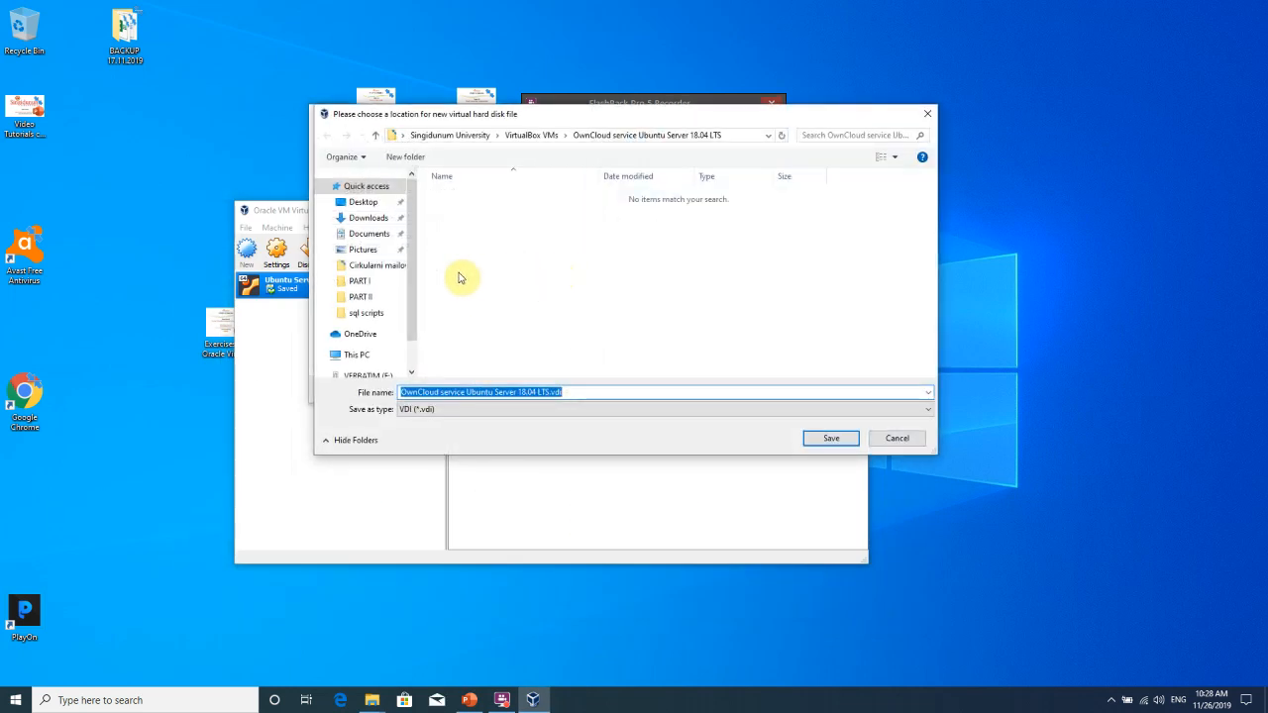
{"action": "scroll", "coordinate": [416, 317], "scroll_direction": "down", "scroll_amount": 2}
{"action": "scroll", "coordinate": [424, 277], "scroll_direction": "up", "scroll_amount": 2}
{"action": "scroll", "coordinate": [421, 288], "scroll_direction": "down", "scroll_amount": 2}
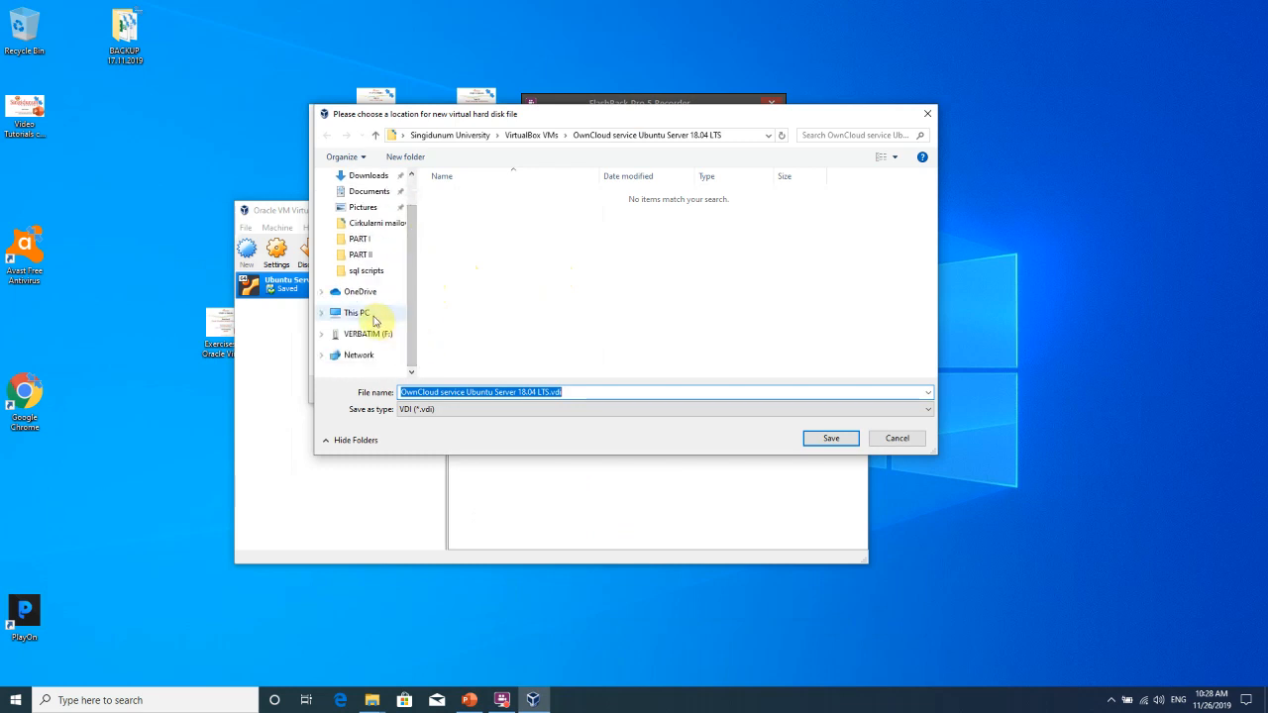
{"action": "left_click", "coordinate": [373, 317]}
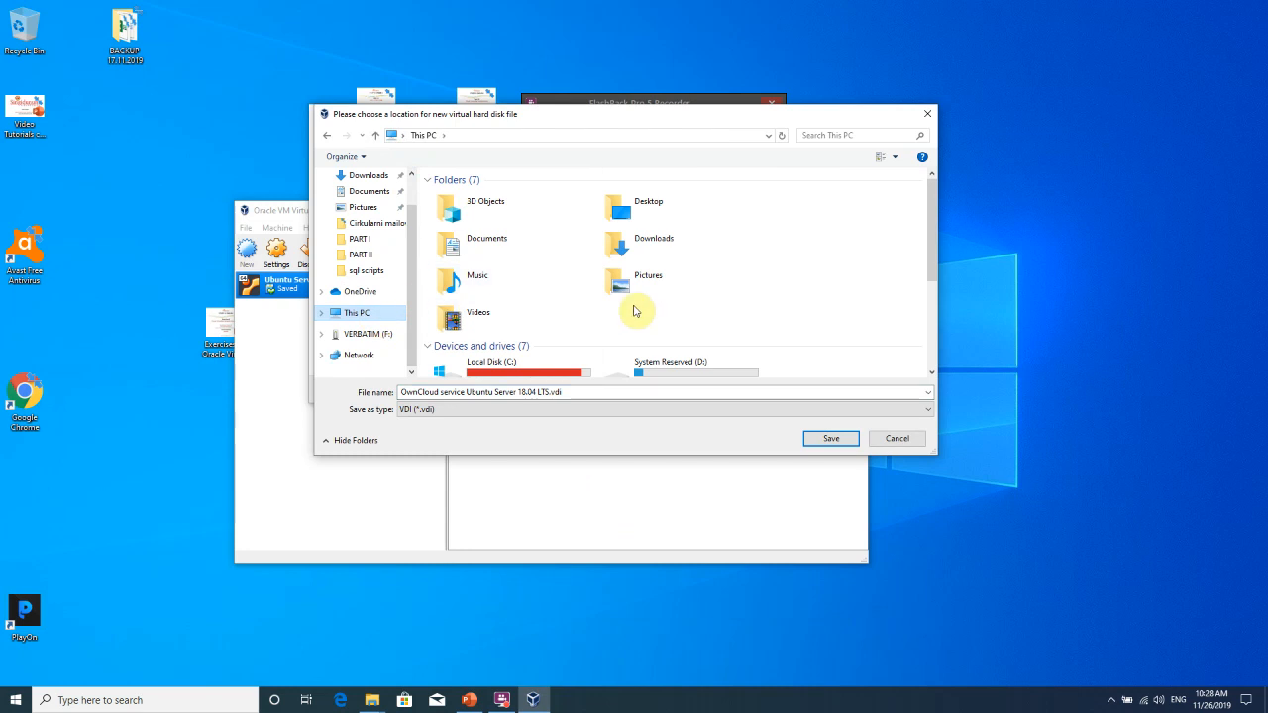
{"action": "scroll", "coordinate": [644, 309], "scroll_direction": "down", "scroll_amount": 3}
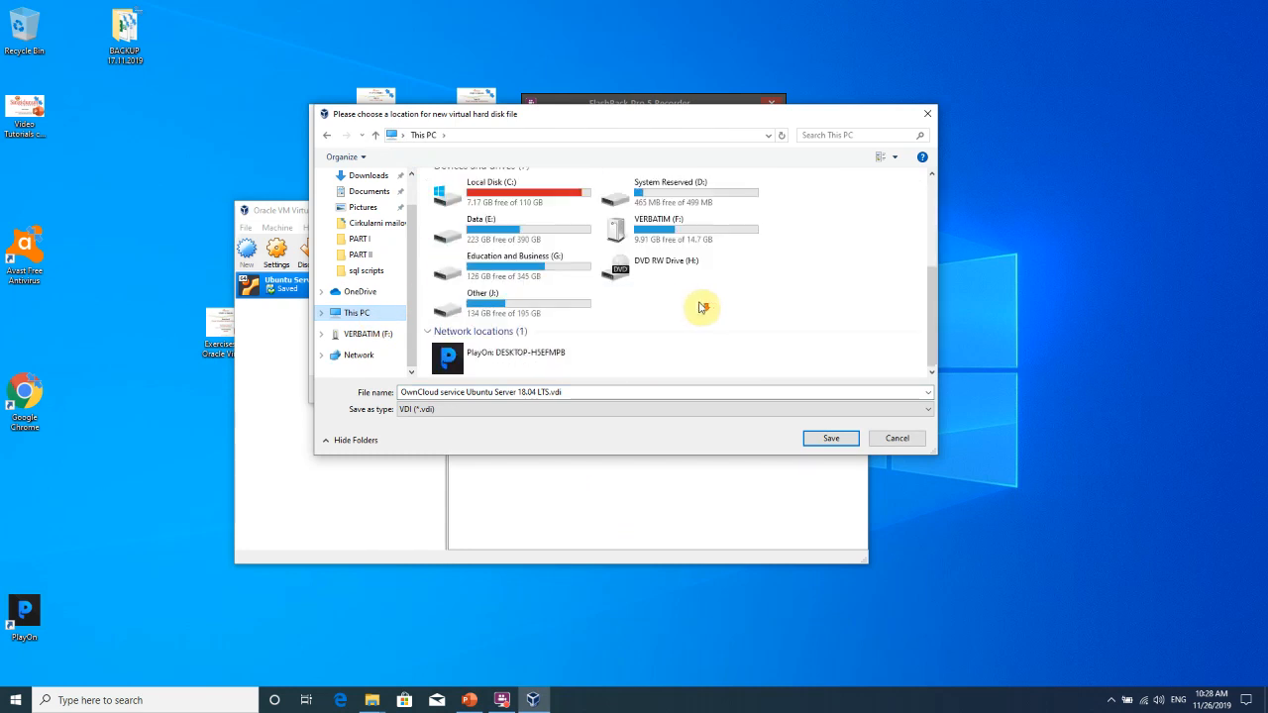
Navigate via the Education and Business drive and SINGIDUNUM to Cloud Computing\VMs\disks.
{"action": "double_click", "coordinate": [520, 270]}
{"action": "scroll", "coordinate": [505, 277], "scroll_direction": "down", "scroll_amount": 3}
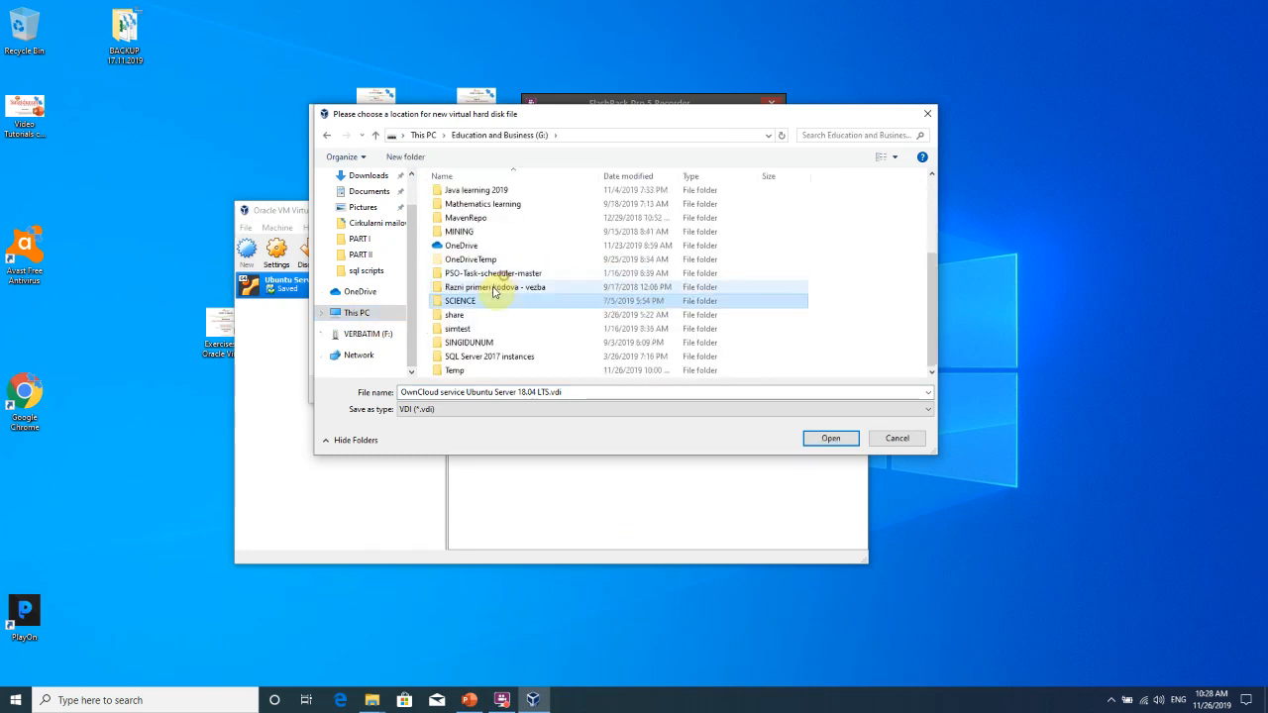
{"action": "double_click", "coordinate": [472, 343]}
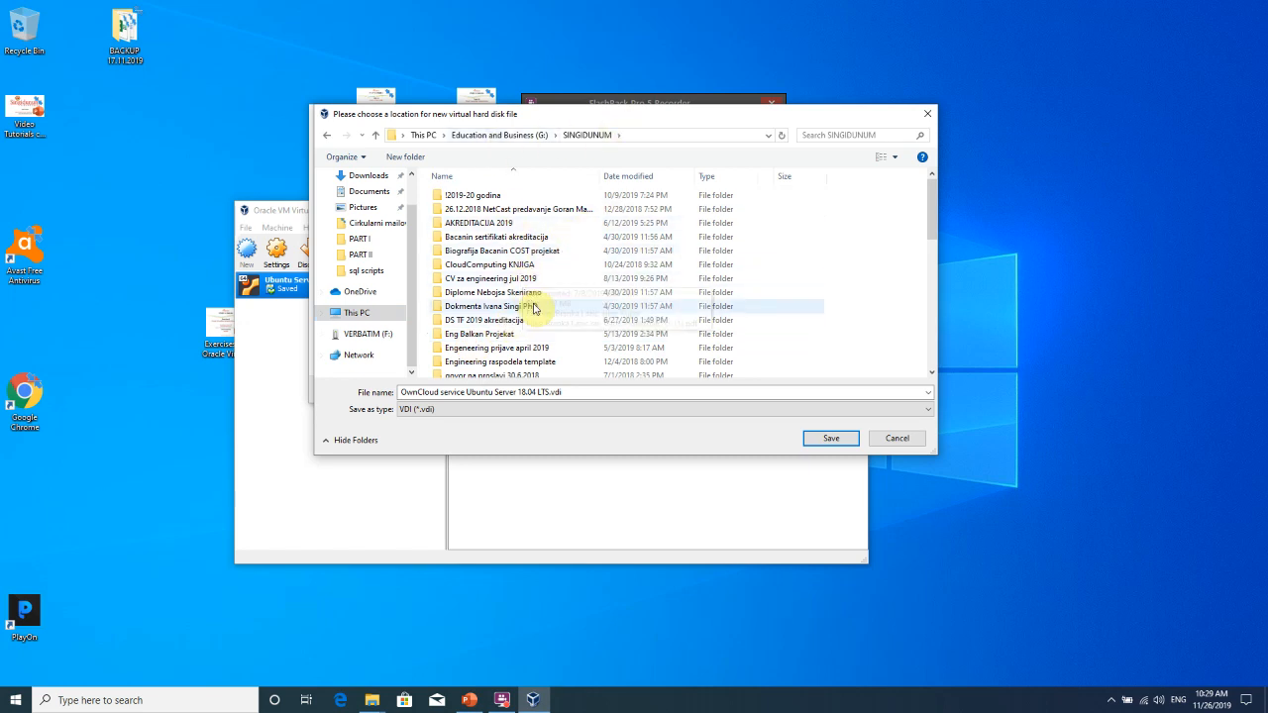
{"action": "left_click", "coordinate": [523, 223]}
{"action": "scroll", "coordinate": [495, 277], "scroll_direction": "down", "scroll_amount": 7}
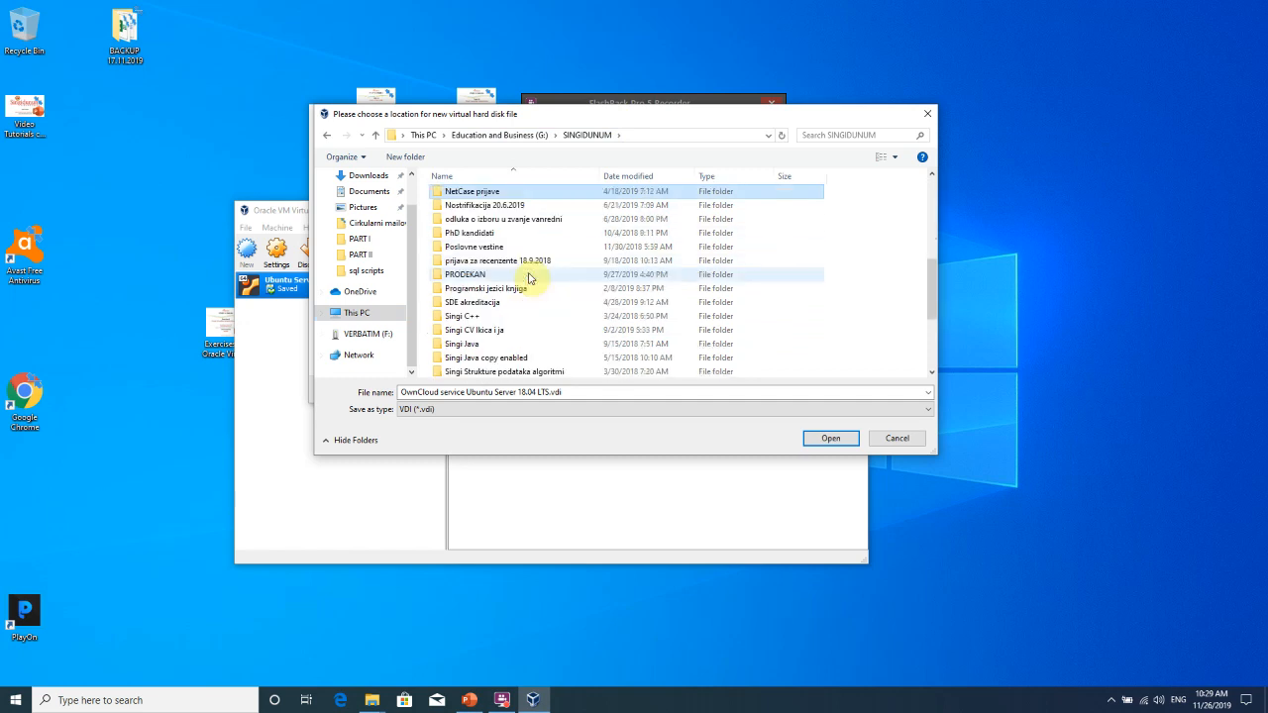
{"action": "left_click", "coordinate": [509, 205]}
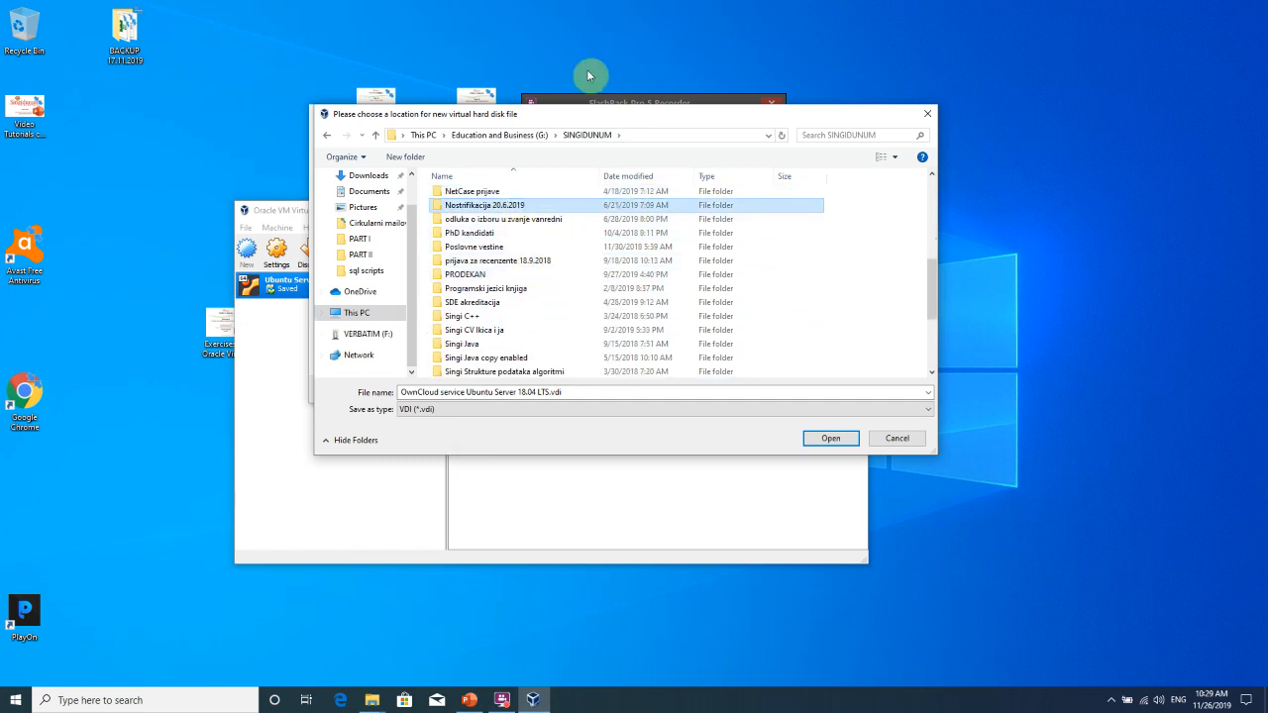
{"action": "left_click", "coordinate": [594, 100]}
{"action": "left_click", "coordinate": [630, 148]}
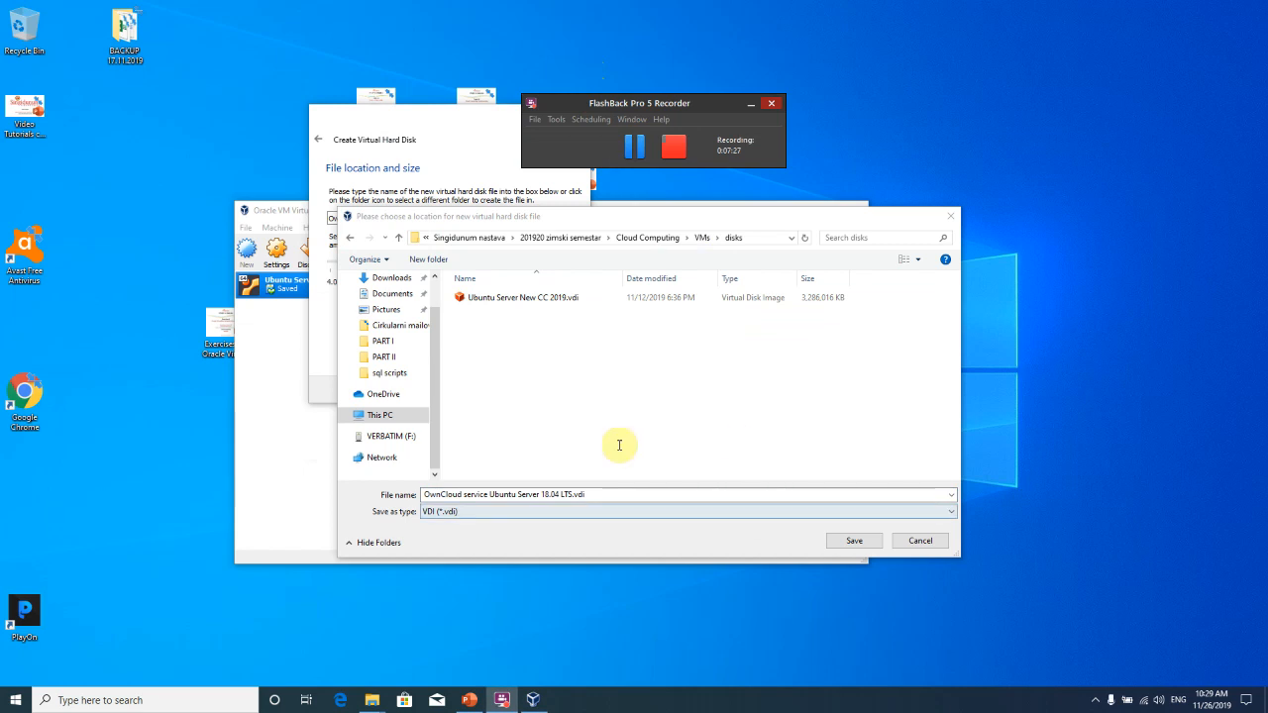
{"action": "left_click", "coordinate": [602, 497]}
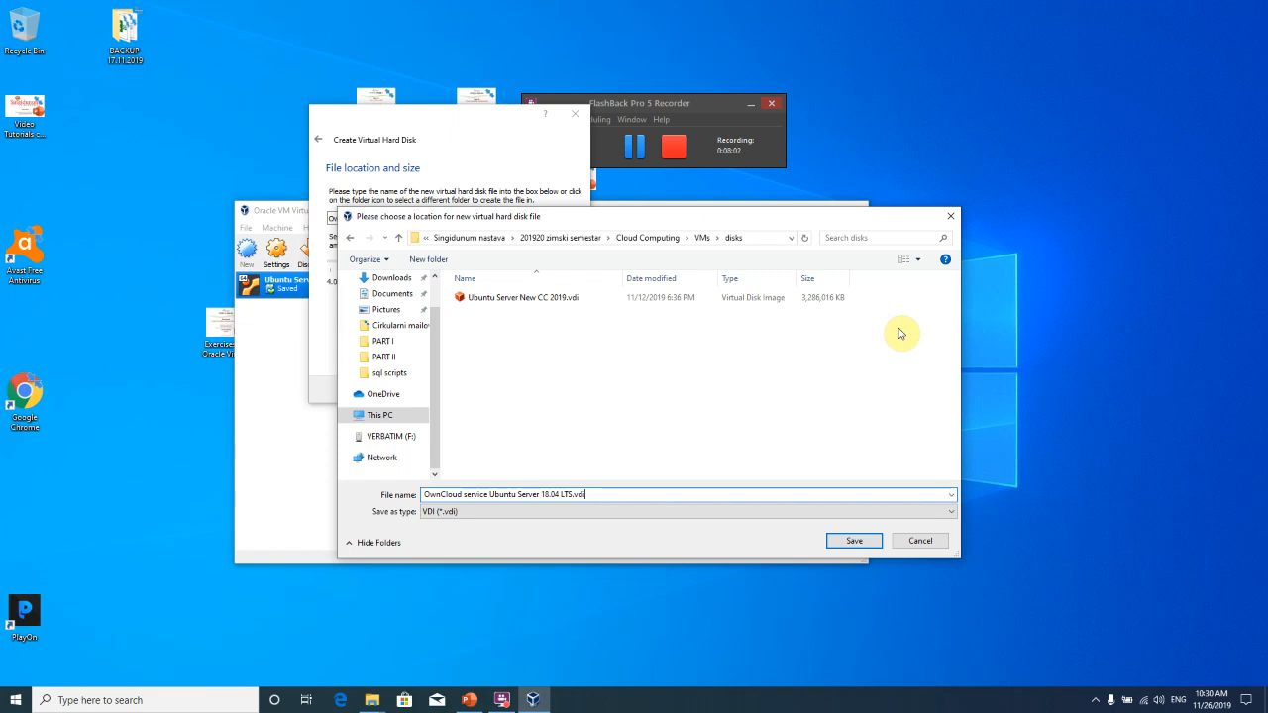
Save the disk file in VMs\disks and set its size to 25.58 GB.
{"action": "left_click", "coordinate": [870, 540]}
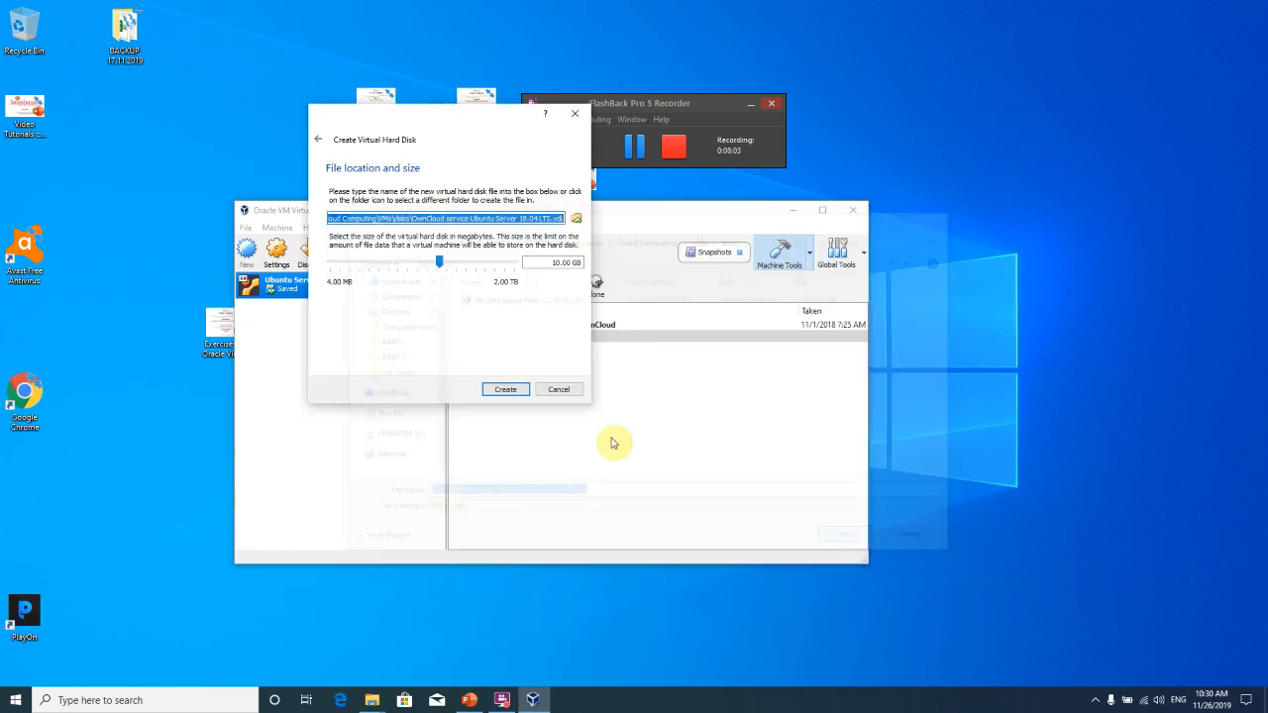
{"action": "left_click", "coordinate": [440, 265]}
{"action": "left_click_drag", "start_coordinate": [441, 266], "coordinate": [454, 268]}
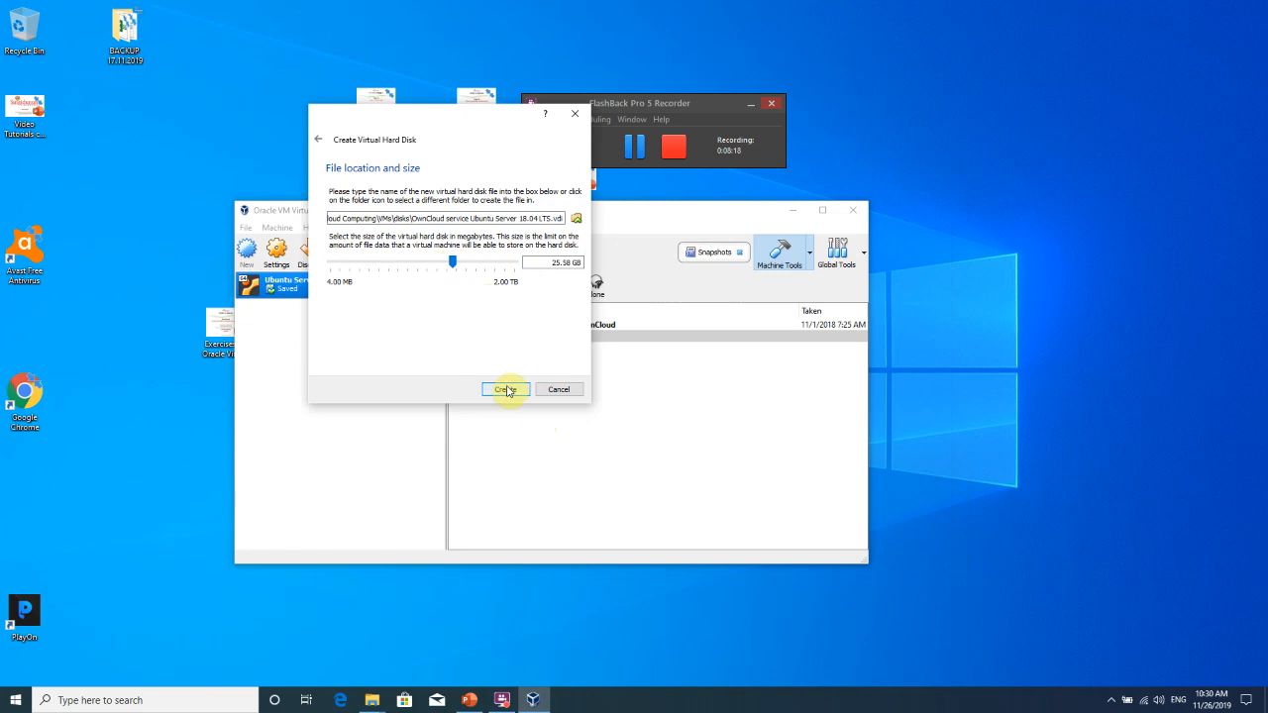
Create the 25.58 GB virtual disk, finishing the OwnCloud service machine.
{"action": "left_click", "coordinate": [506, 390]}
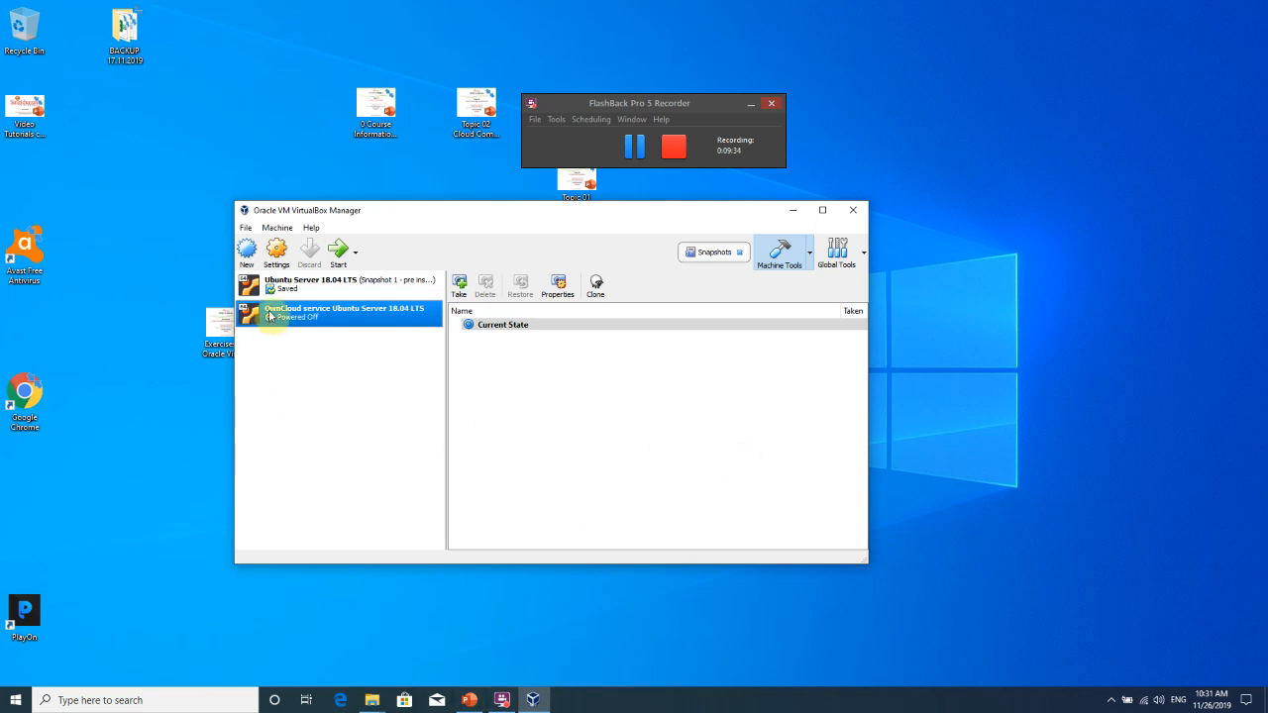
Select the new OwnCloud service machine and open its Settings from the context menu.
{"action": "left_click", "coordinate": [302, 290]}
{"action": "left_click", "coordinate": [297, 311]}
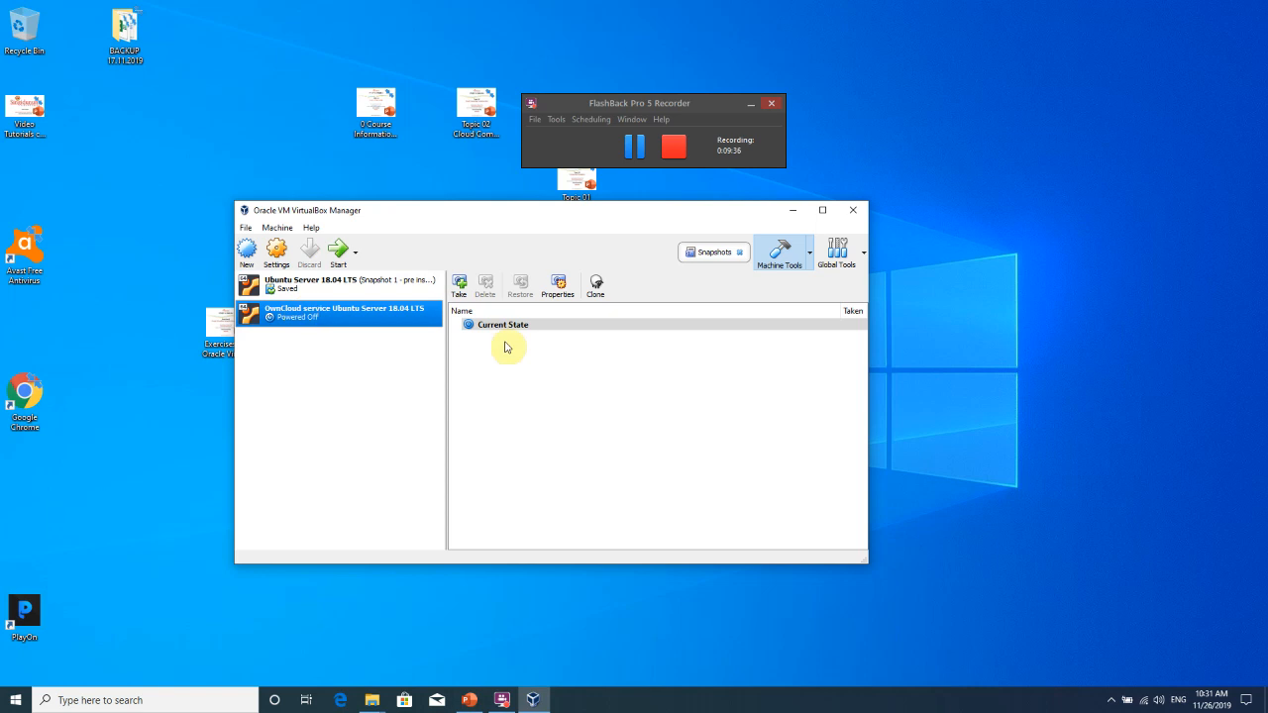
{"action": "mouse_move", "coordinate": [543, 218]}
{"action": "left_mouse_down"}
{"action": "mouse_move", "coordinate": [592, 223]}
{"action": "mouse_move", "coordinate": [555, 233]}
{"action": "left_mouse_up"}
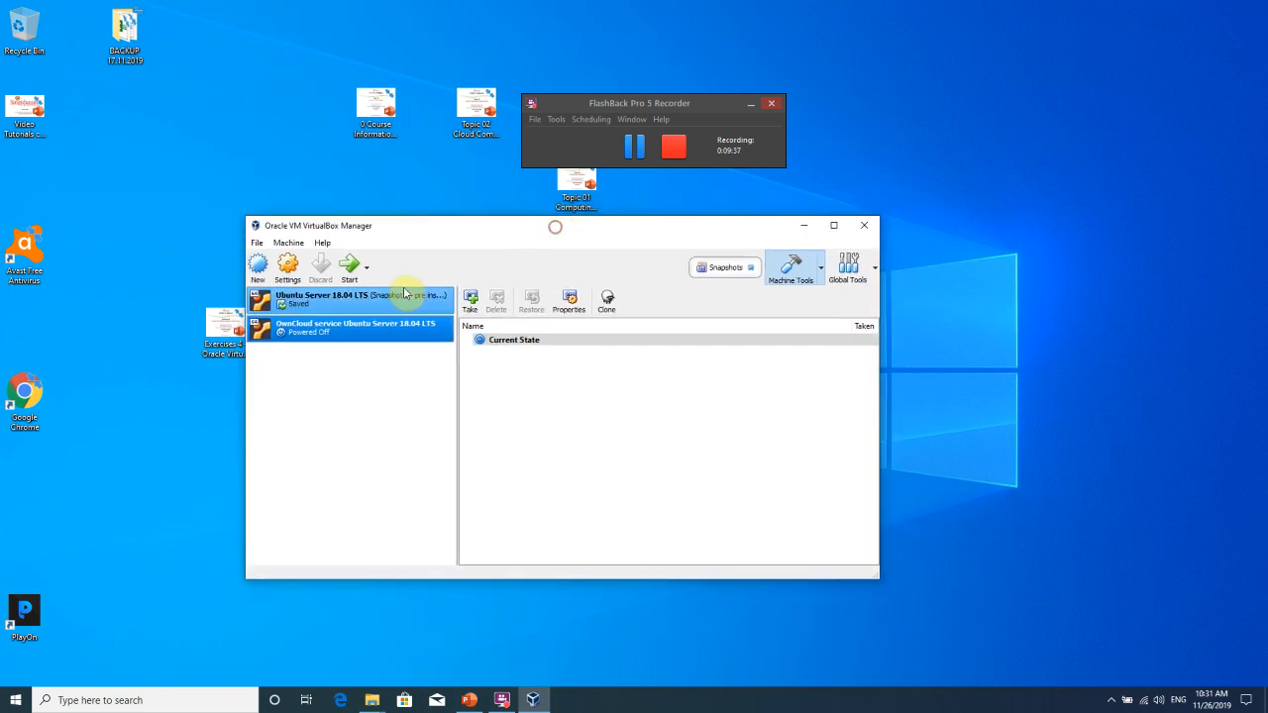
{"action": "right_click", "coordinate": [330, 330]}
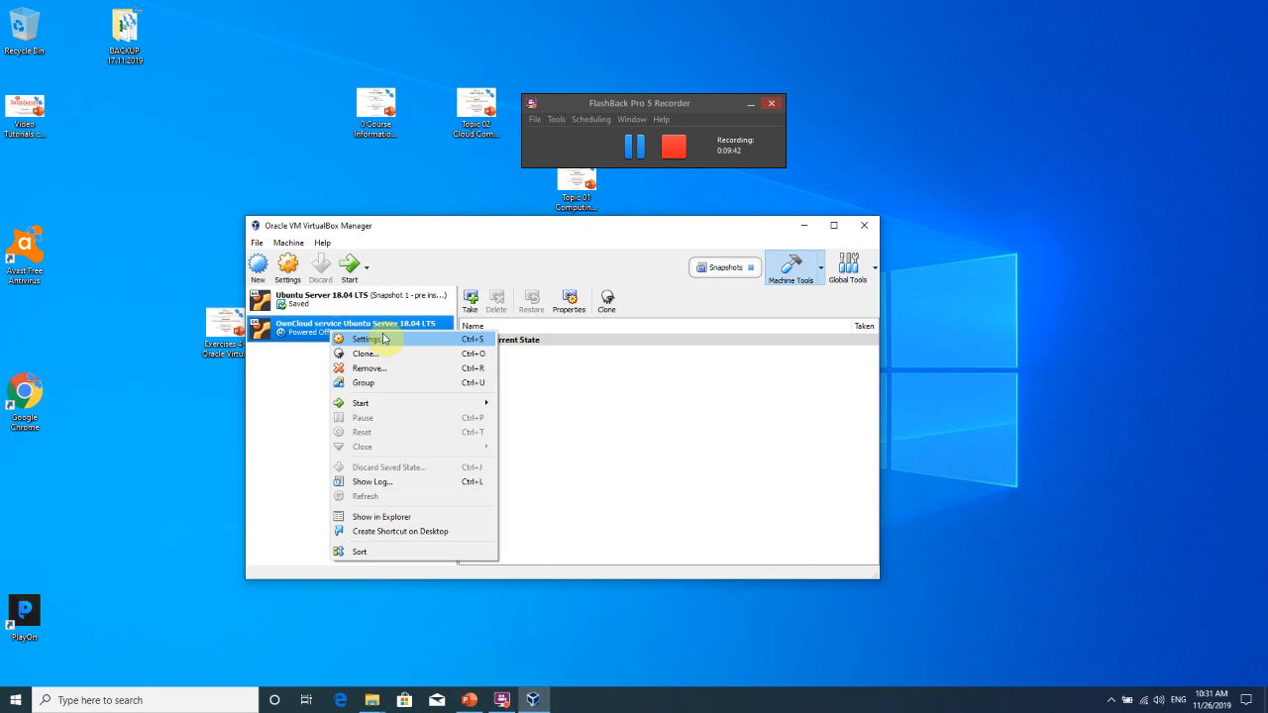
{"action": "left_click", "coordinate": [384, 339]}
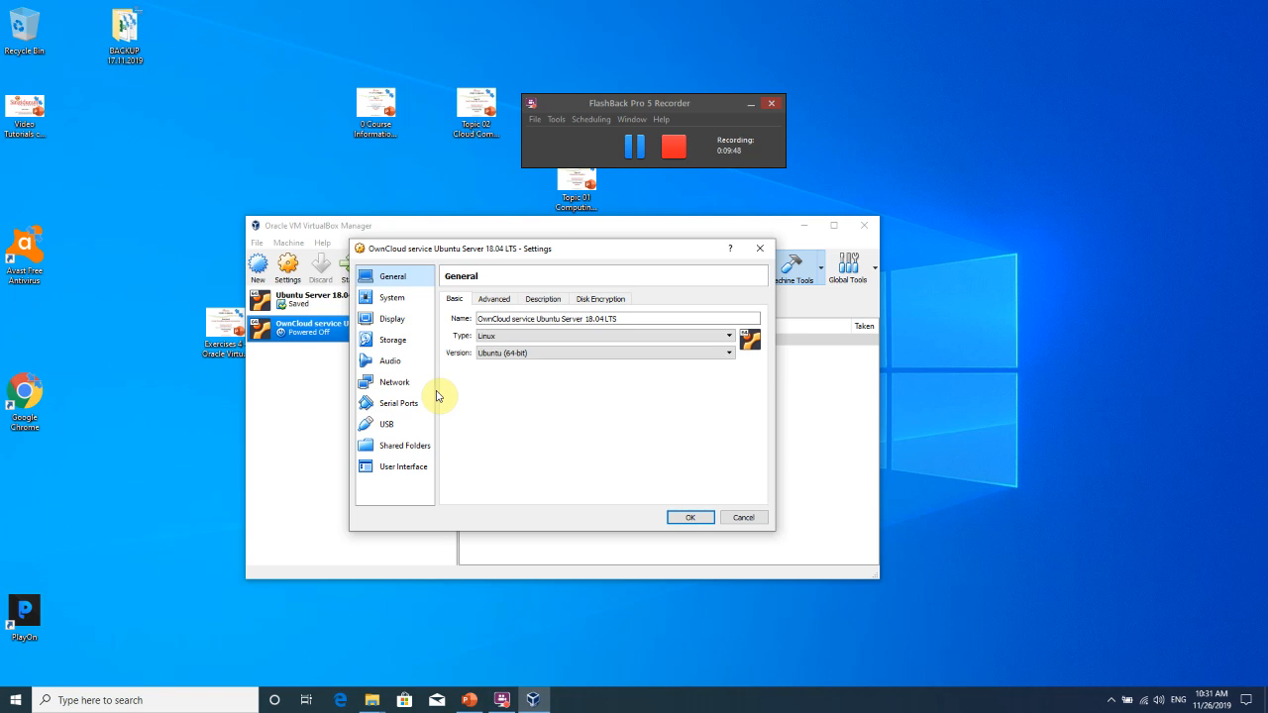
Attach ubuntu-18.04-server-amd64.iso as a new optical drive on Controller: IDE.
{"action": "left_click", "coordinate": [400, 340]}
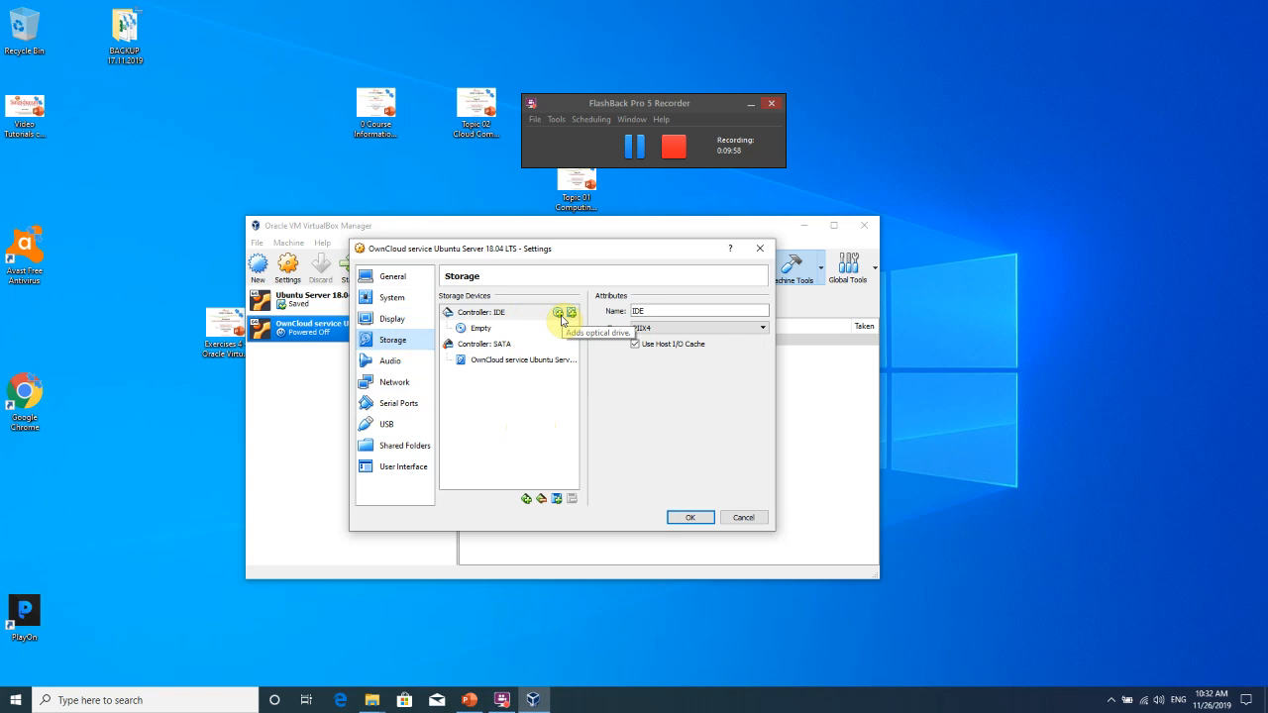
{"action": "left_click", "coordinate": [559, 313]}
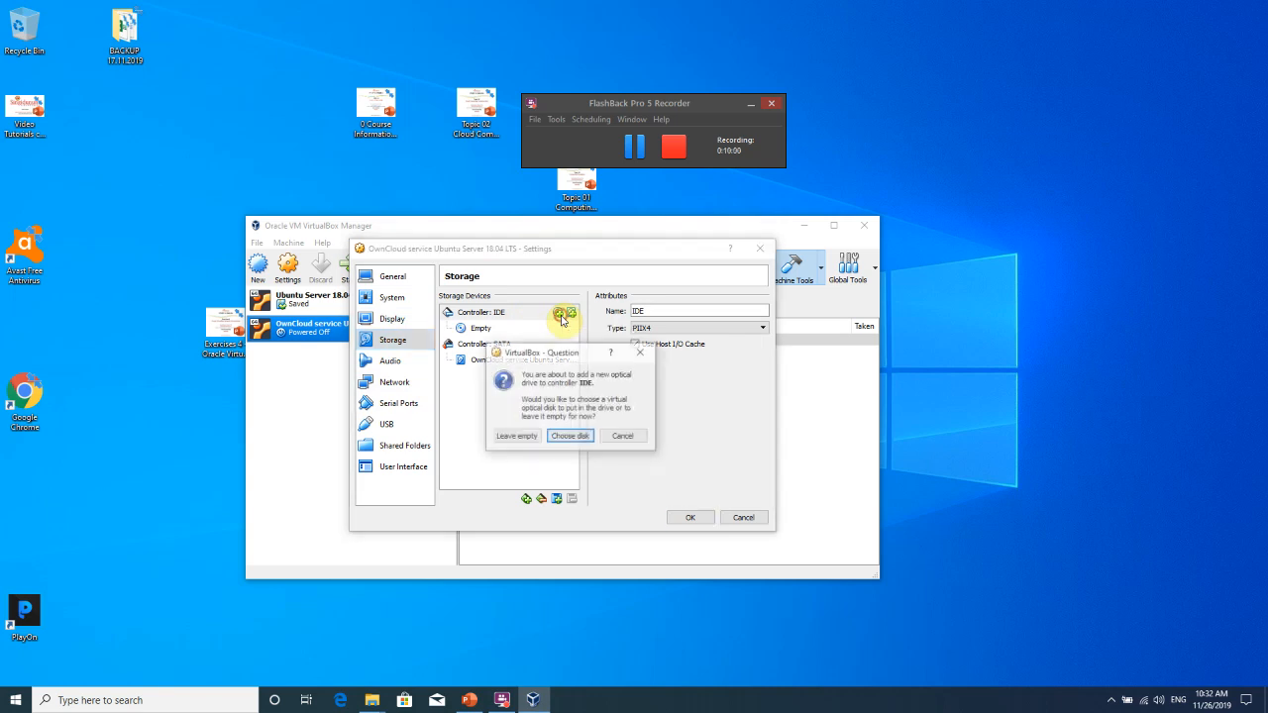
{"action": "left_click", "coordinate": [564, 440]}
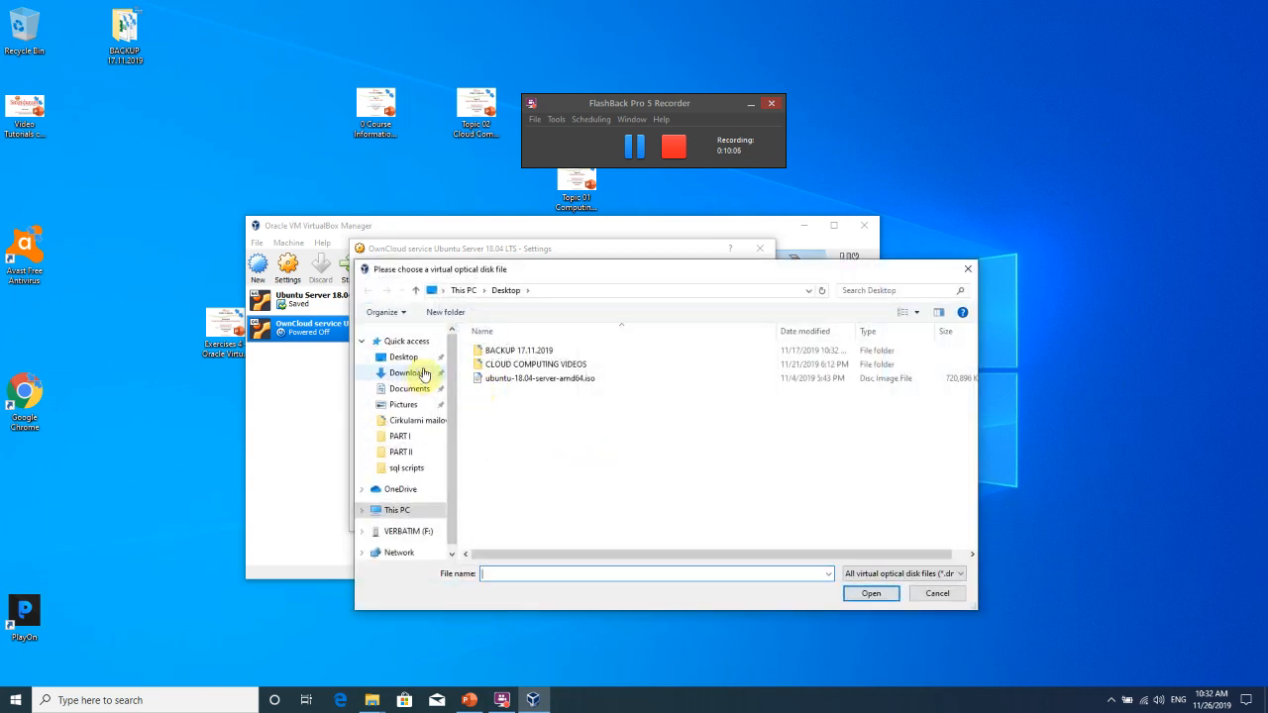
{"action": "left_click", "coordinate": [531, 380]}
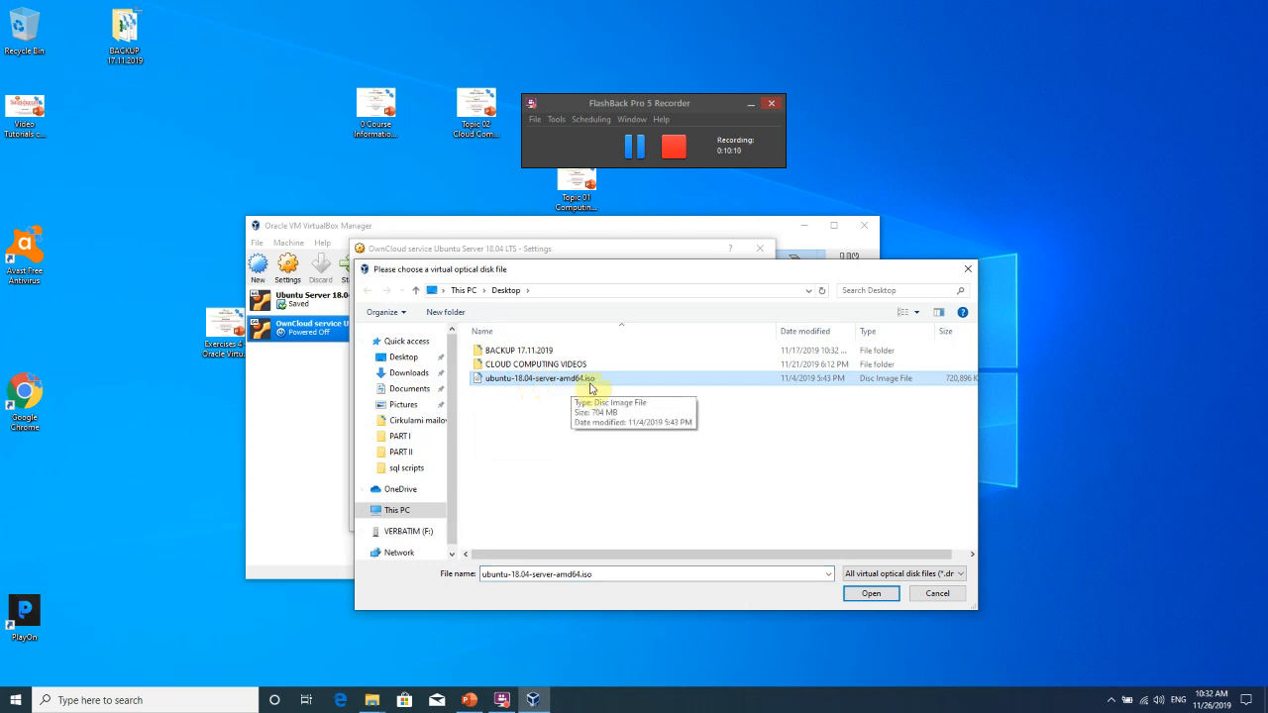
{"action": "double_click", "coordinate": [588, 384]}
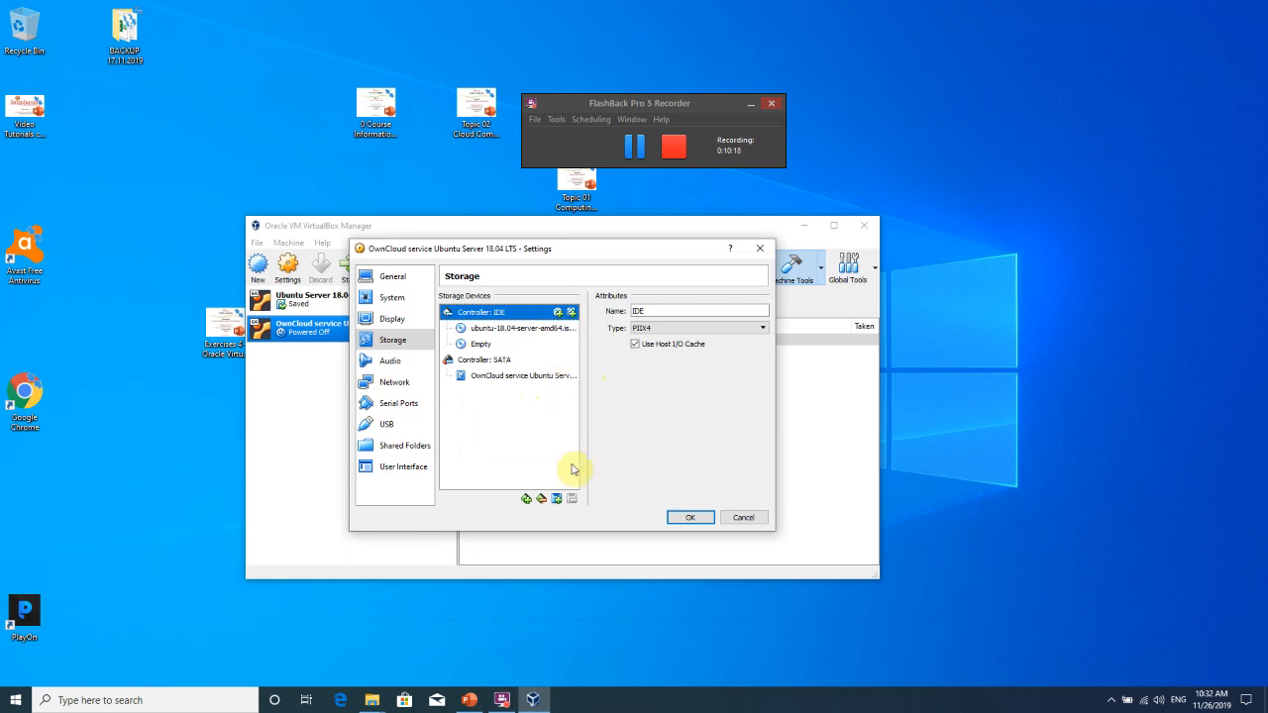
Expand Adapter 1's advanced network options and keep it attached to NAT.
{"action": "left_click", "coordinate": [399, 384]}
{"action": "left_click", "coordinate": [500, 372]}
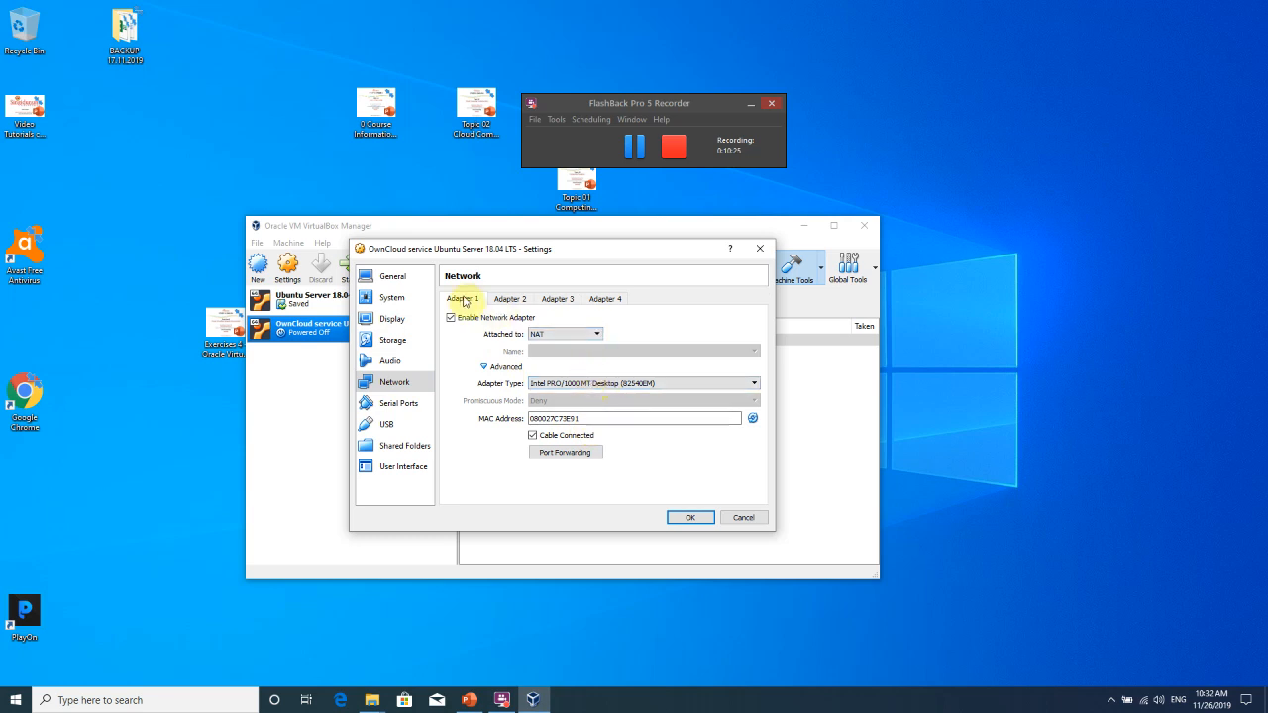
{"action": "left_click", "coordinate": [560, 333]}
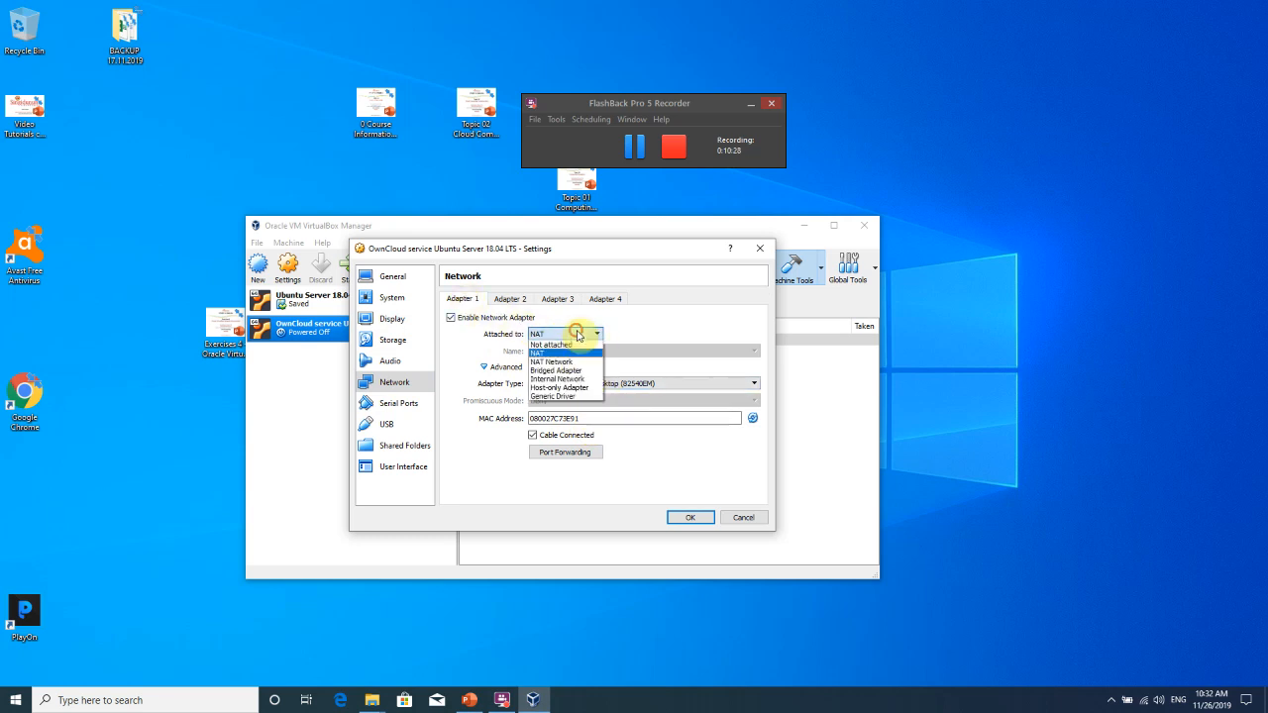
{"action": "left_click", "coordinate": [559, 353]}
{"action": "left_click", "coordinate": [557, 334]}
{"action": "left_click", "coordinate": [557, 352]}
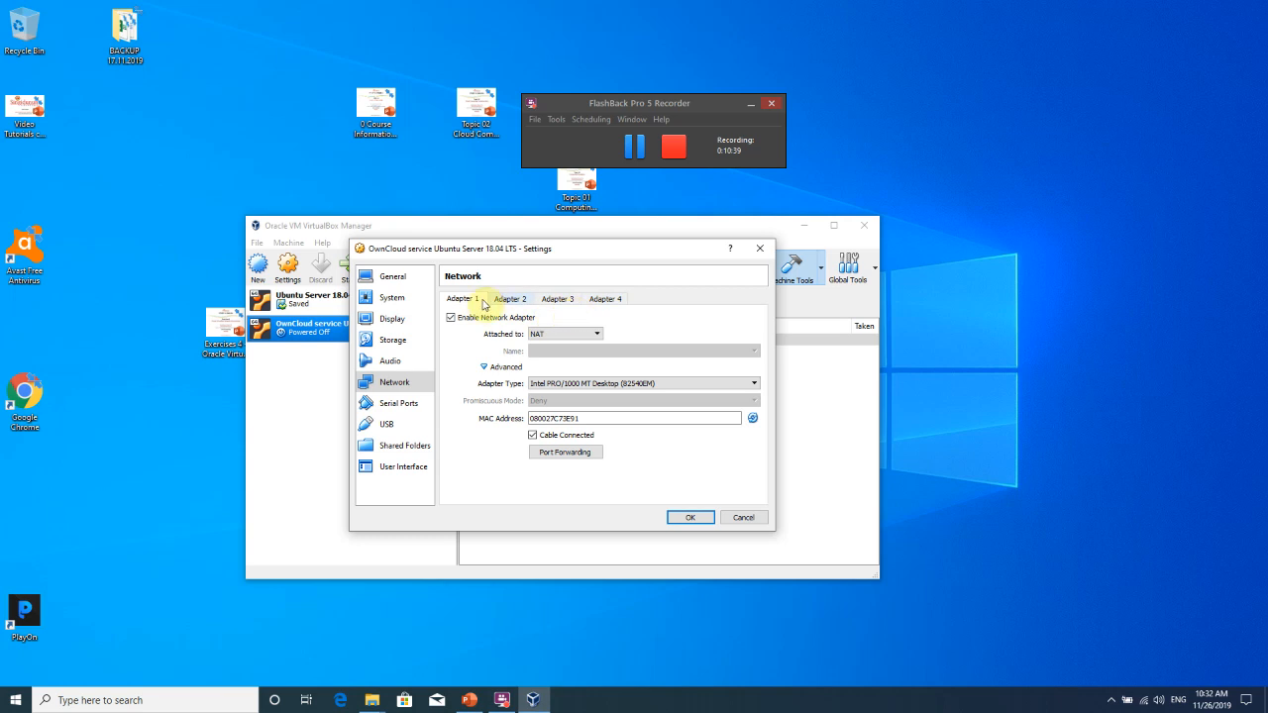
Look through the Adapter 2, 3 and 4 settings, then return to Adapter 1.
{"action": "left_click", "coordinate": [507, 299]}
{"action": "left_click", "coordinate": [559, 301]}
{"action": "left_click", "coordinate": [590, 300]}
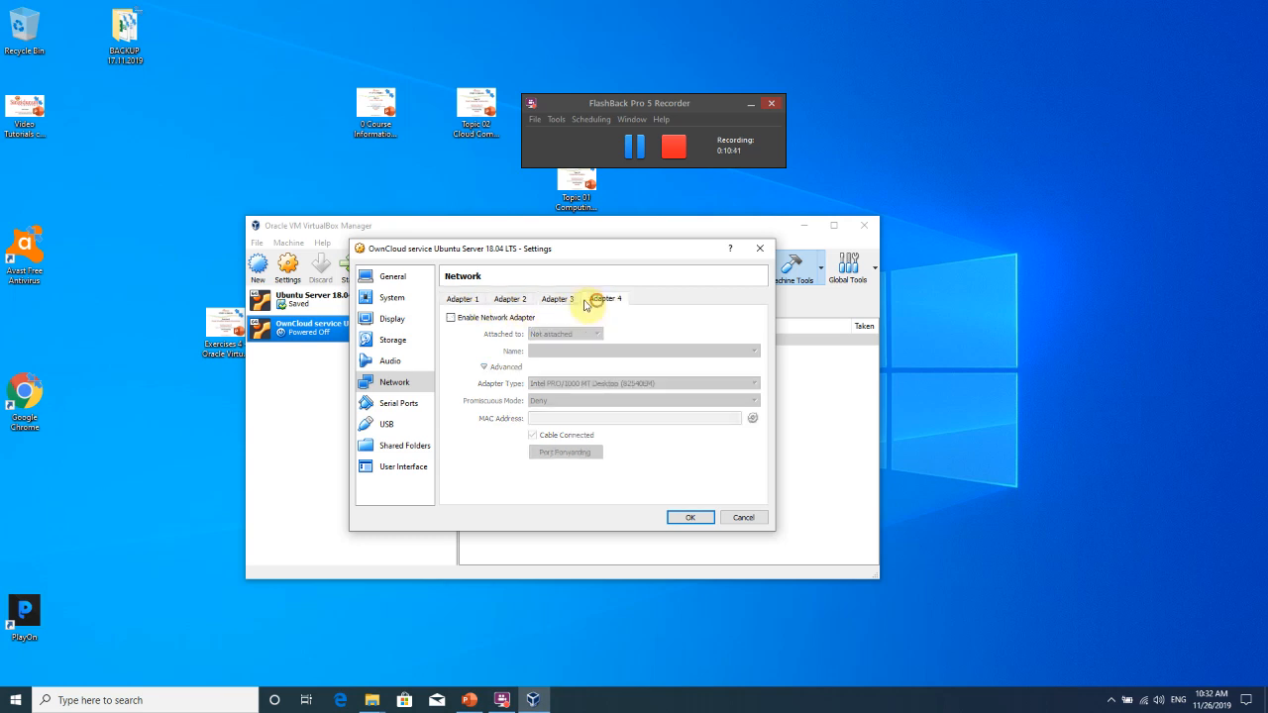
{"action": "left_click", "coordinate": [463, 300]}
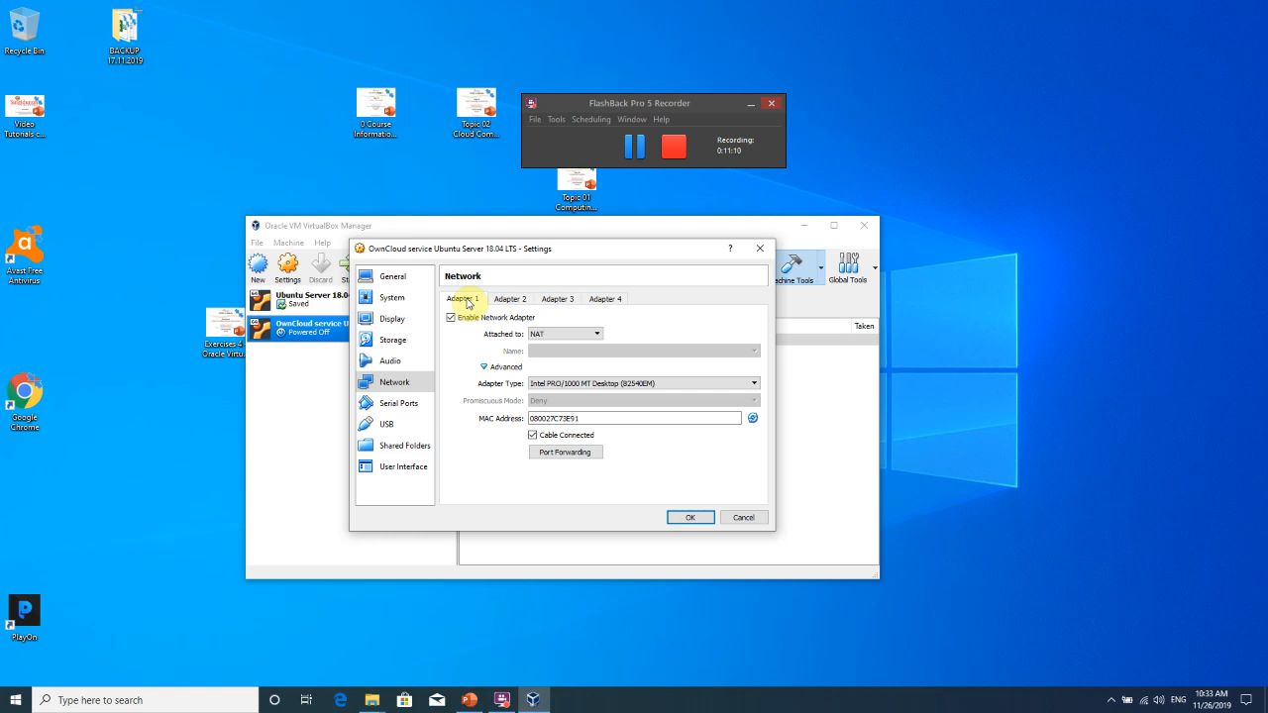
{"action": "left_click", "coordinate": [516, 298]}
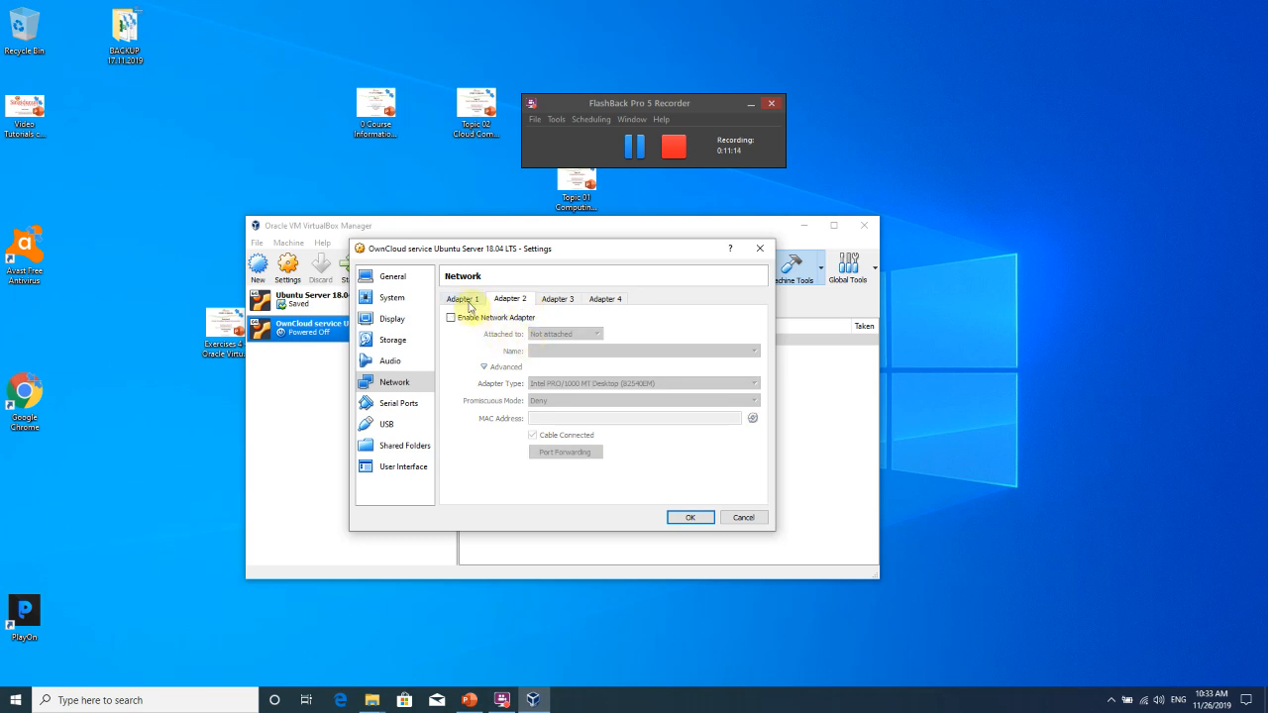
{"action": "left_click", "coordinate": [465, 300]}
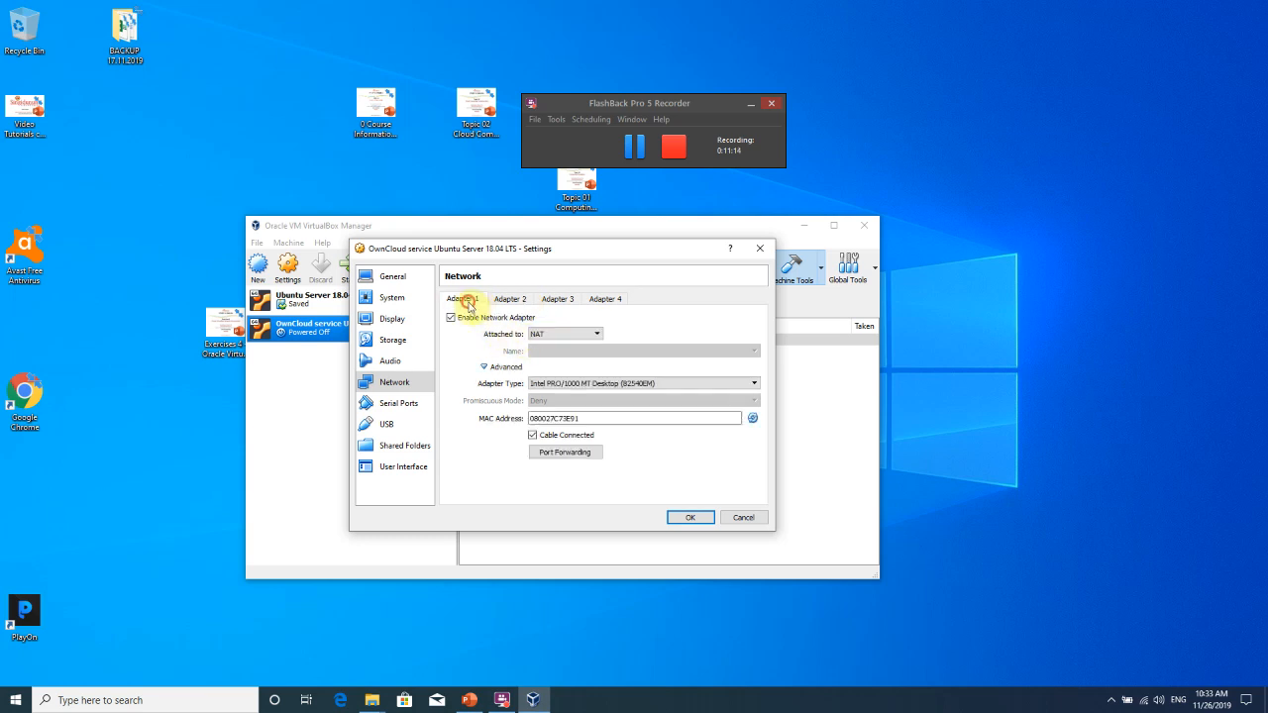
{"action": "left_click", "coordinate": [564, 335]}
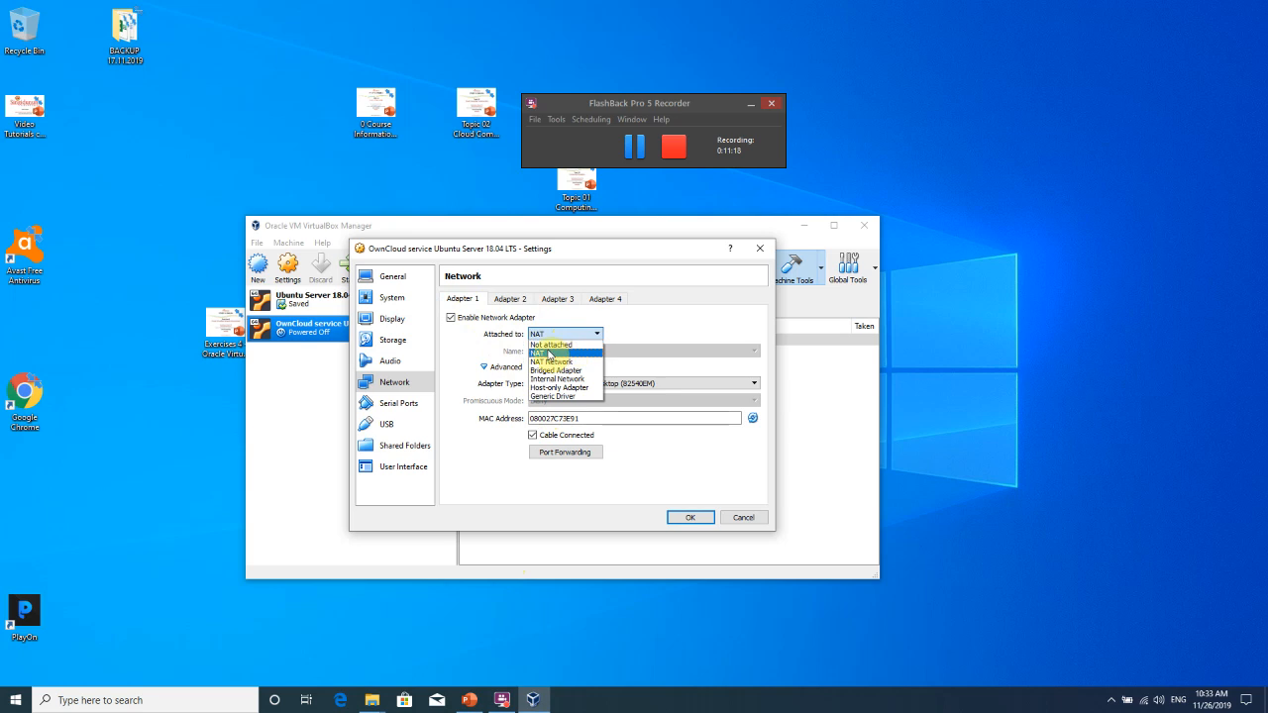
{"action": "left_click", "coordinate": [548, 354]}
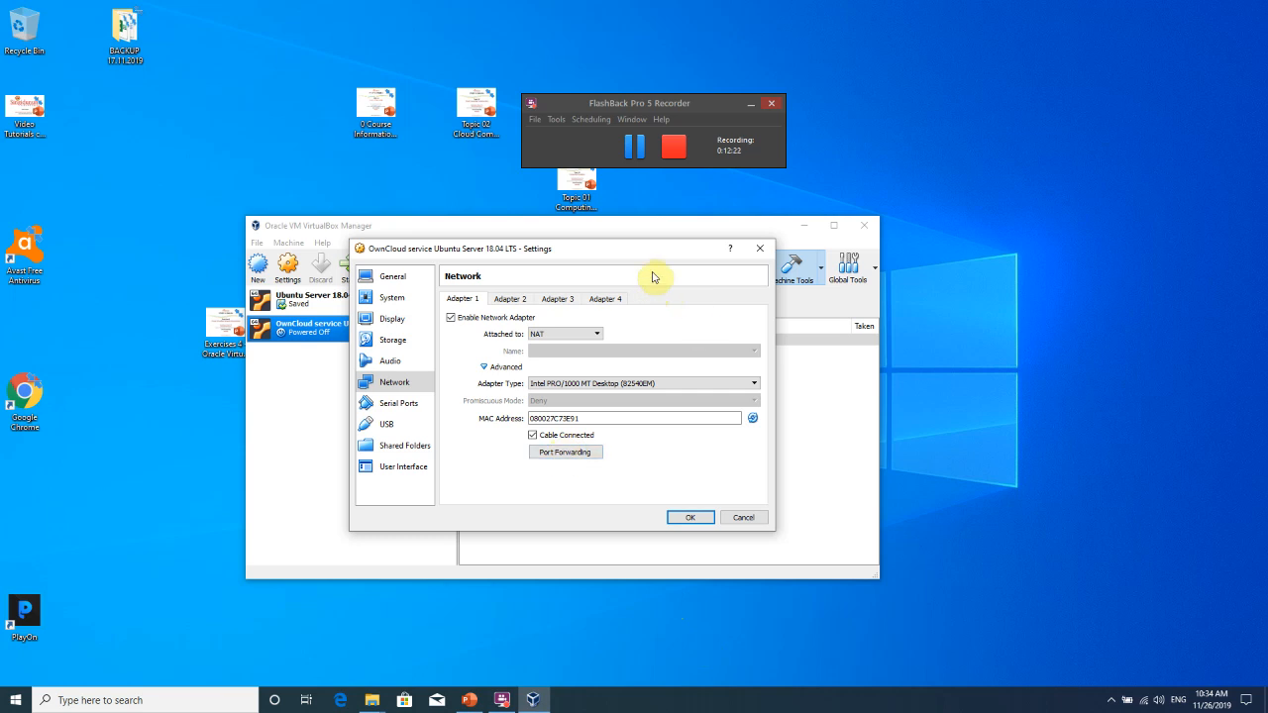
Open the Port Forwarding Rules list for Adapter 1's NAT connection.
{"action": "left_click", "coordinate": [551, 453]}
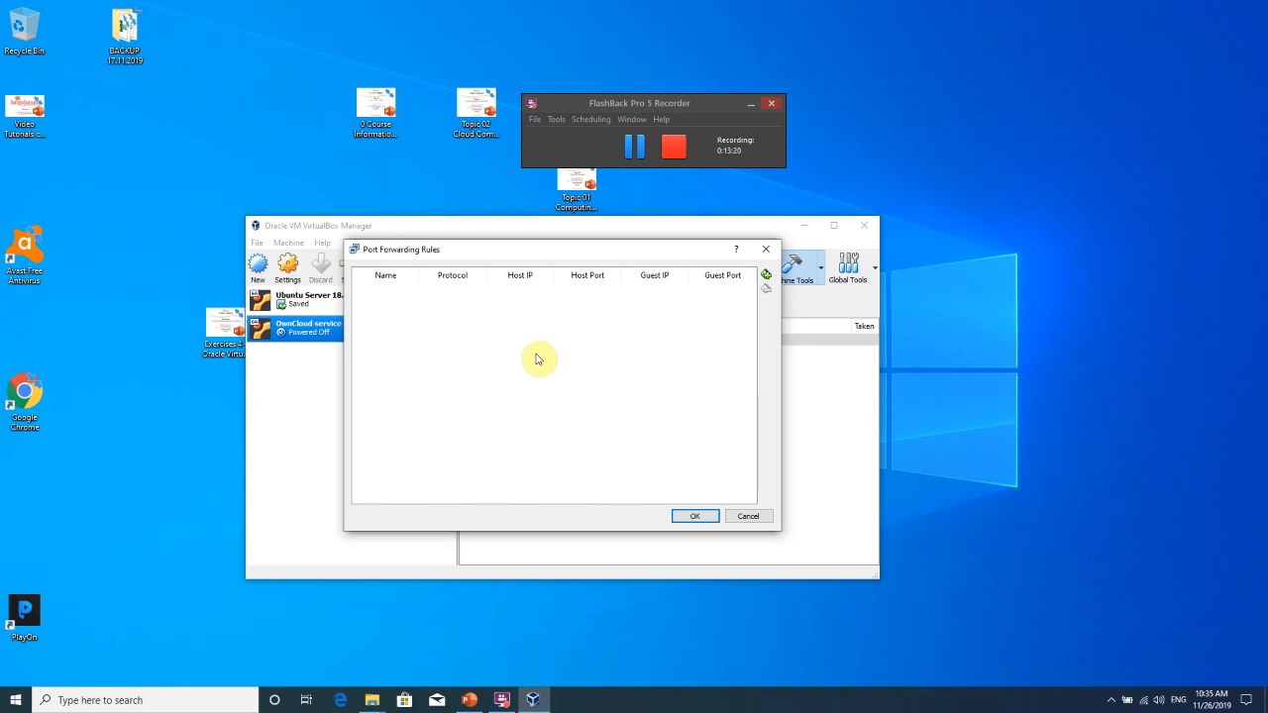
Launch Notepad from the Run dialog and type the address 10.0.2.15/24 into it.
{"action": "left_click", "coordinate": [12, 699]}
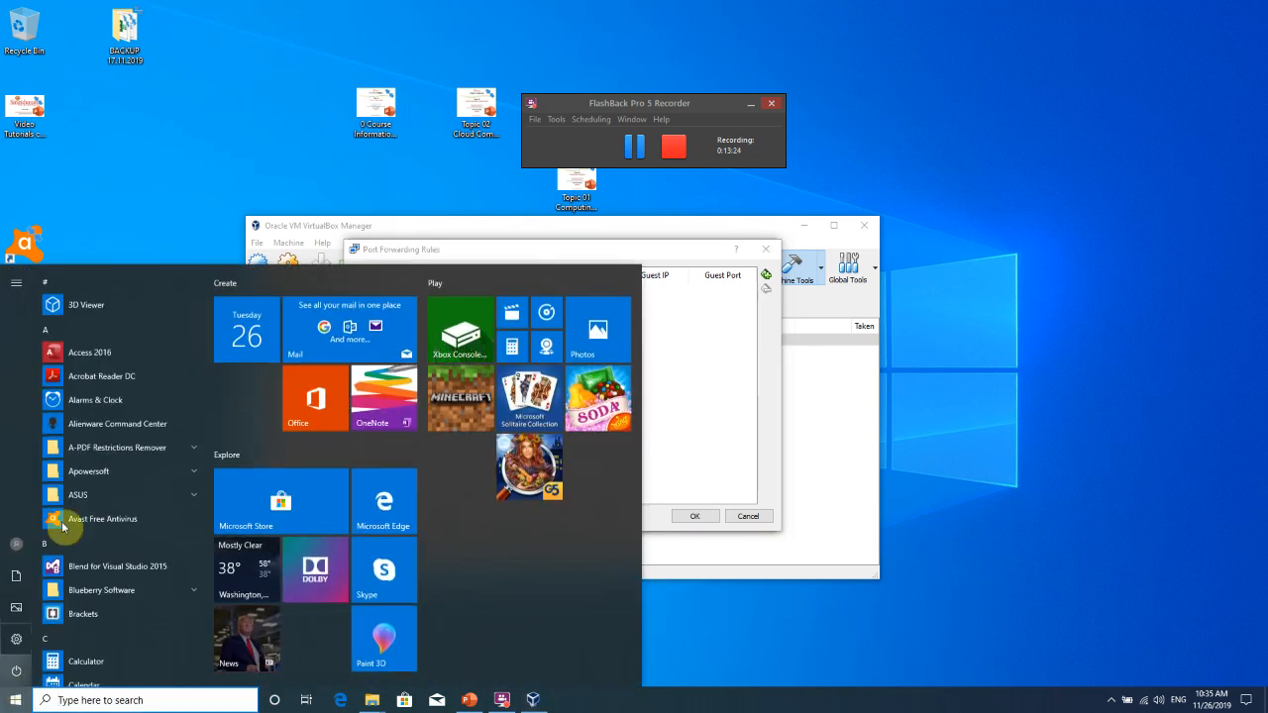
{"action": "left_click", "coordinate": [137, 219]}
{"action": "key", "text": "super+r"}
{"action": "type", "text": "NITE"}
{"action": "key", "text": "BackSpace"}
{"action": "key", "text": "BackSpace"}
{"action": "key", "text": "BackSpace"}
{"action": "type", "text": "otepad"}
{"action": "key", "text": "Return"}
{"action": "type", "text": "10.0.2.15/24"}
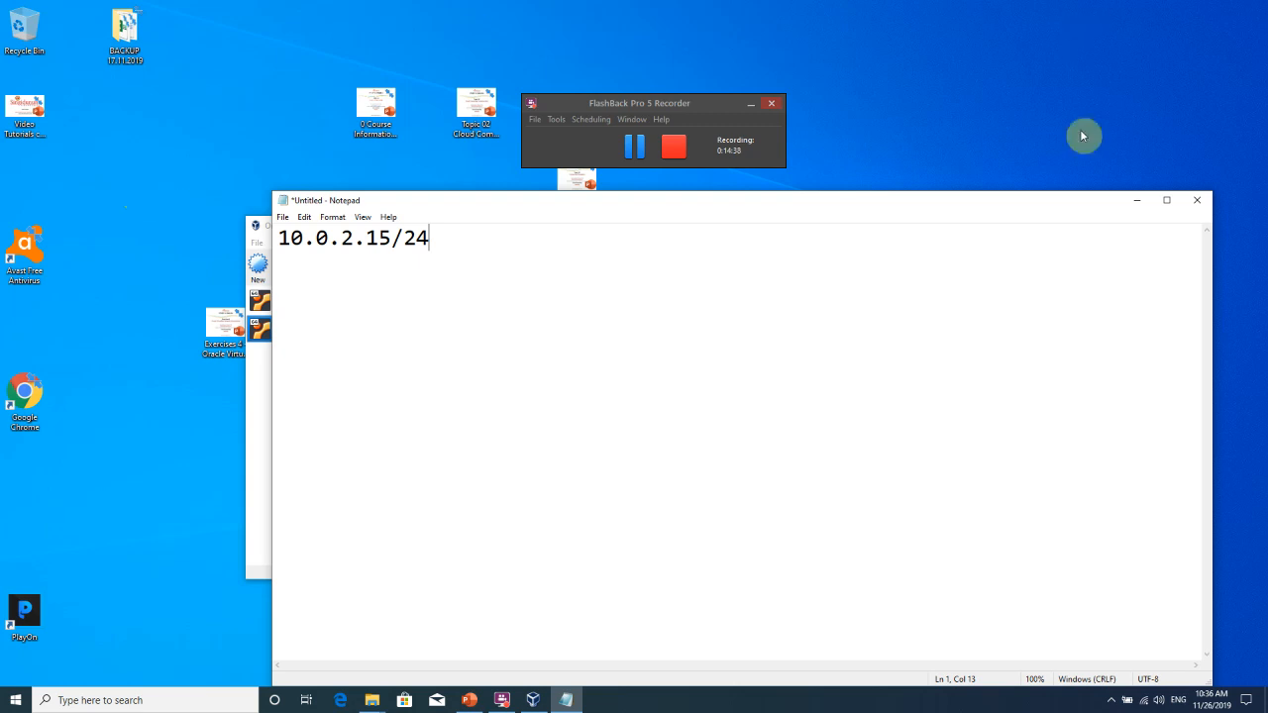
Close Notepad without saving, then close and reopen the Port Forwarding Rules window.
{"action": "left_click", "coordinate": [1196, 201]}
{"action": "left_click", "coordinate": [674, 352]}
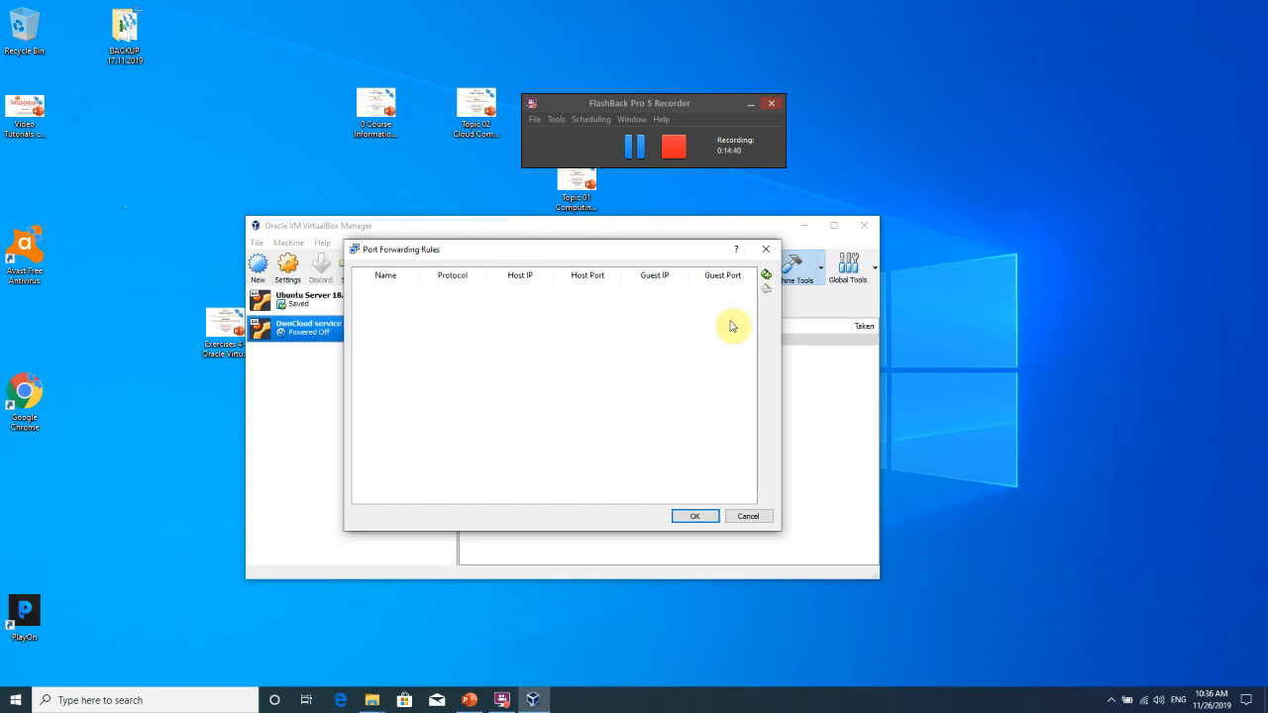
{"action": "left_click_drag", "start_coordinate": [728, 275], "coordinate": [661, 321]}
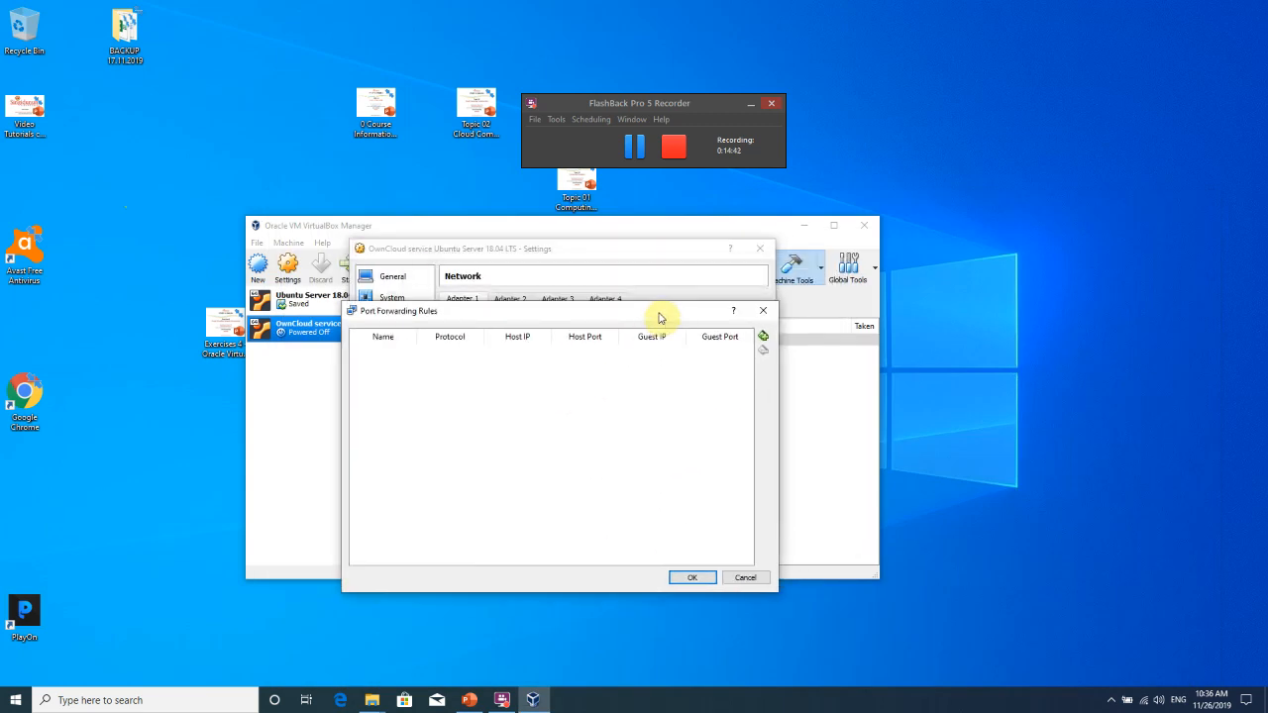
{"action": "left_click", "coordinate": [733, 575]}
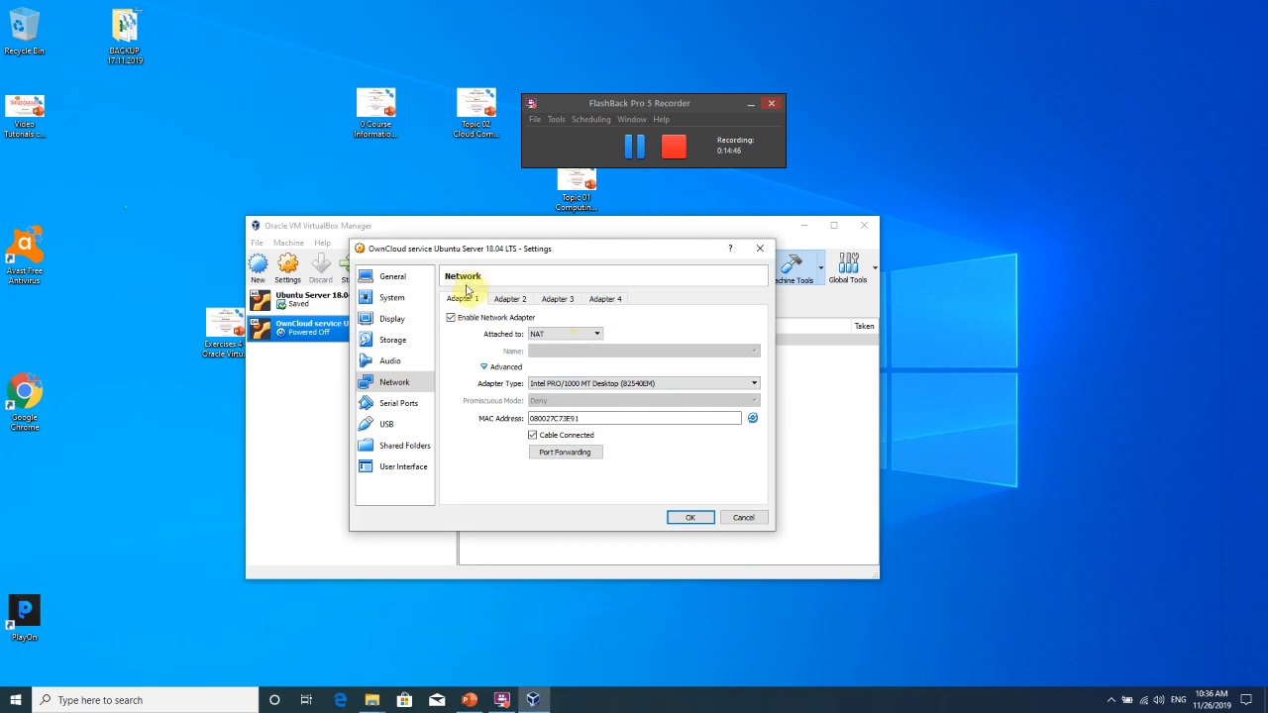
{"action": "left_click", "coordinate": [576, 455]}
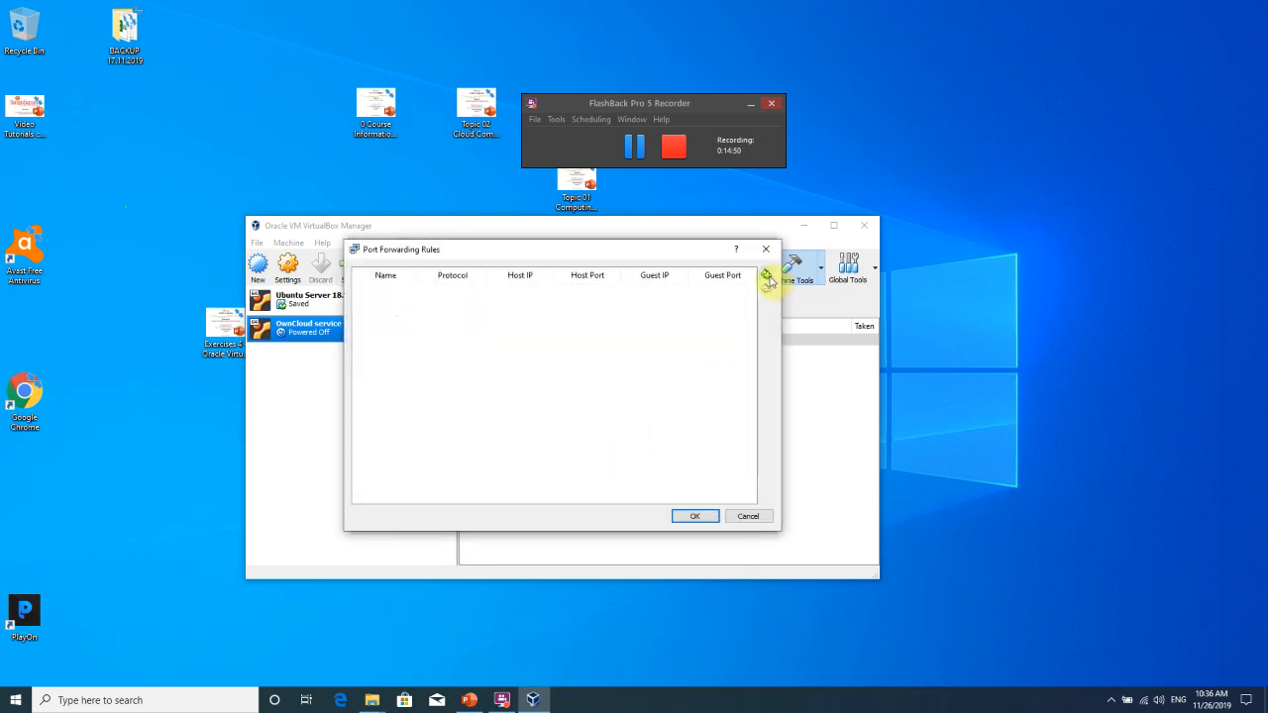
Add a TCP forwarding rule named 'SSH rule' with host IP 127.0.0.1 and port 1313.
{"action": "left_click", "coordinate": [766, 276]}
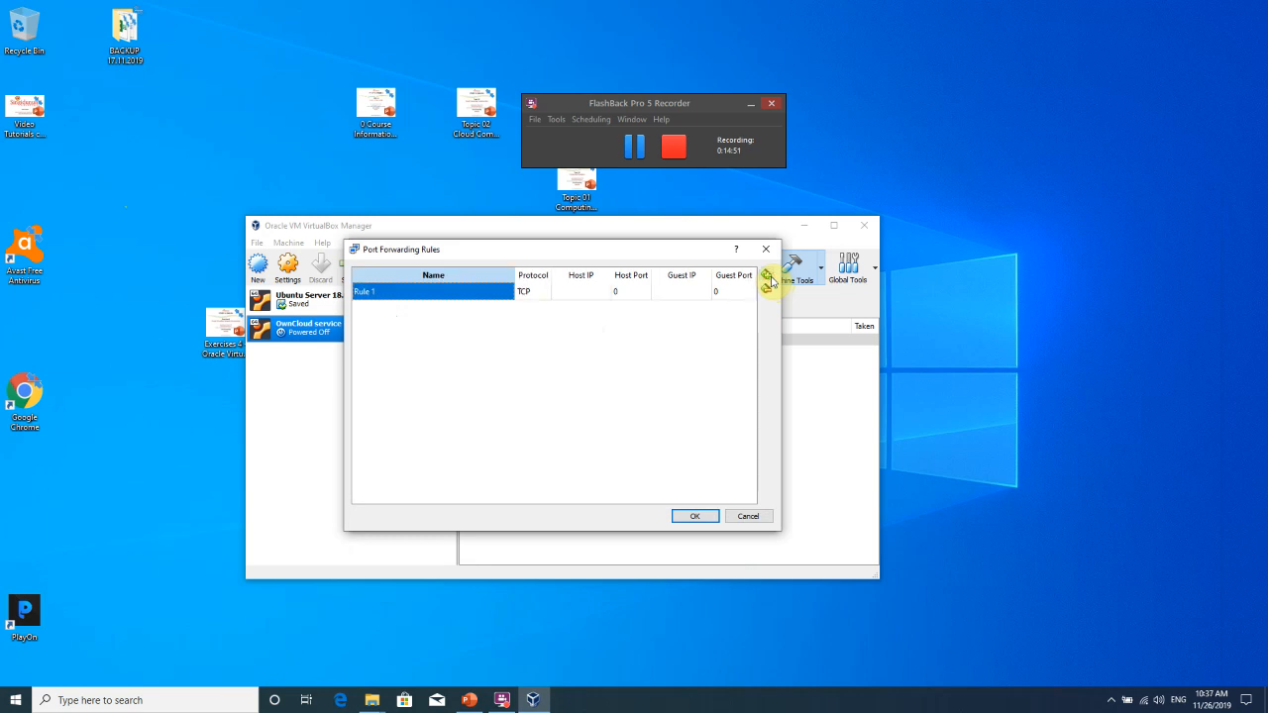
{"action": "left_click", "coordinate": [420, 290]}
{"action": "key", "text": "Tab"}
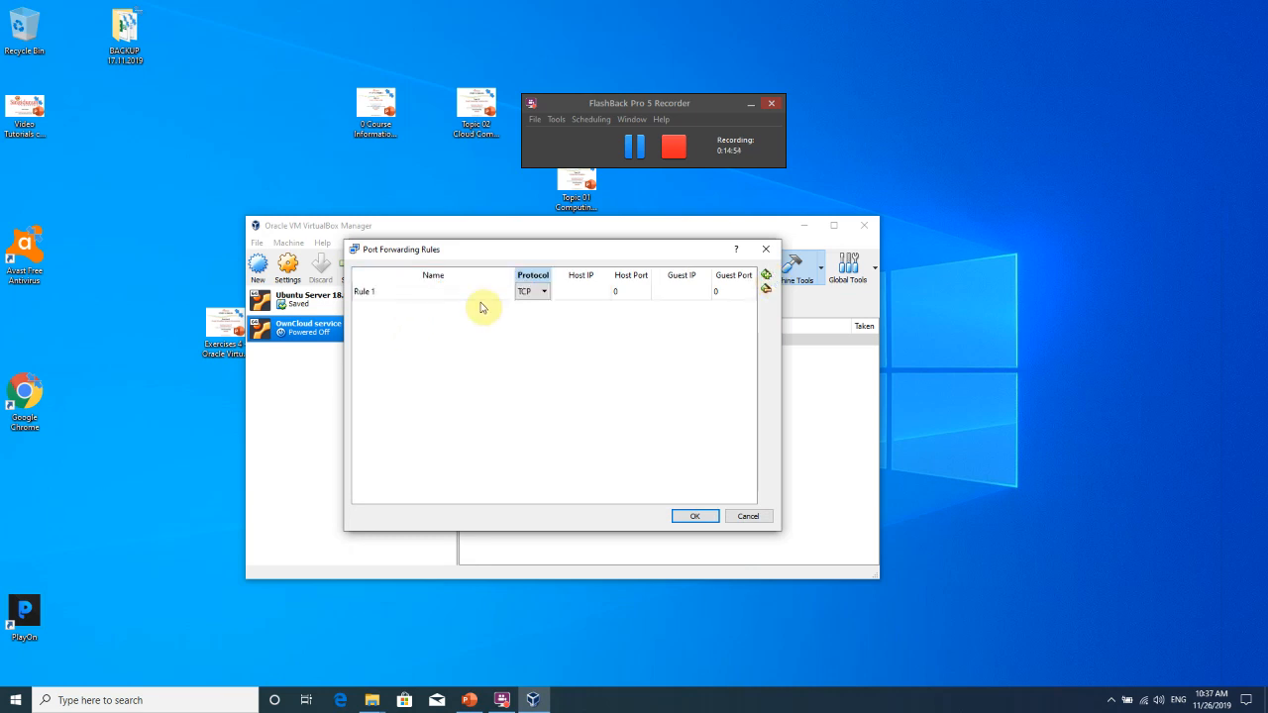
{"action": "left_click", "coordinate": [467, 292]}
{"action": "type", "text": "S"}
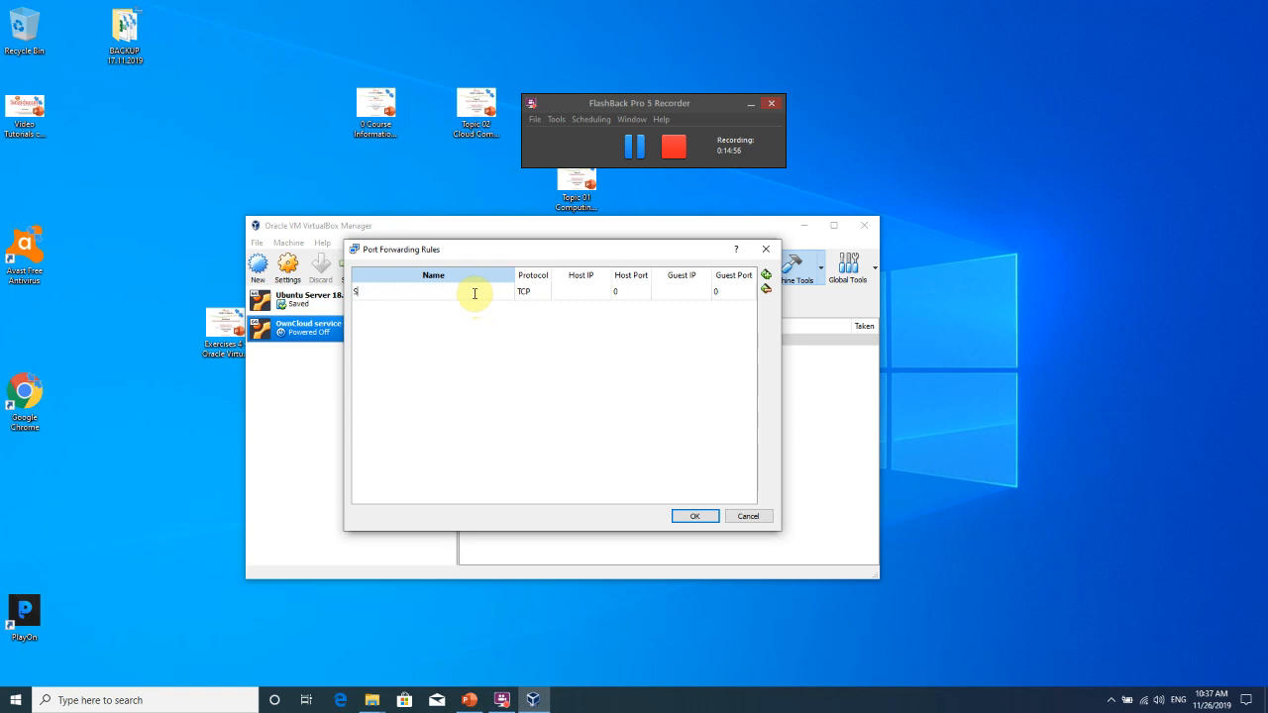
{"action": "type", "text": "SH rule"}
{"action": "key", "text": "Tab"}
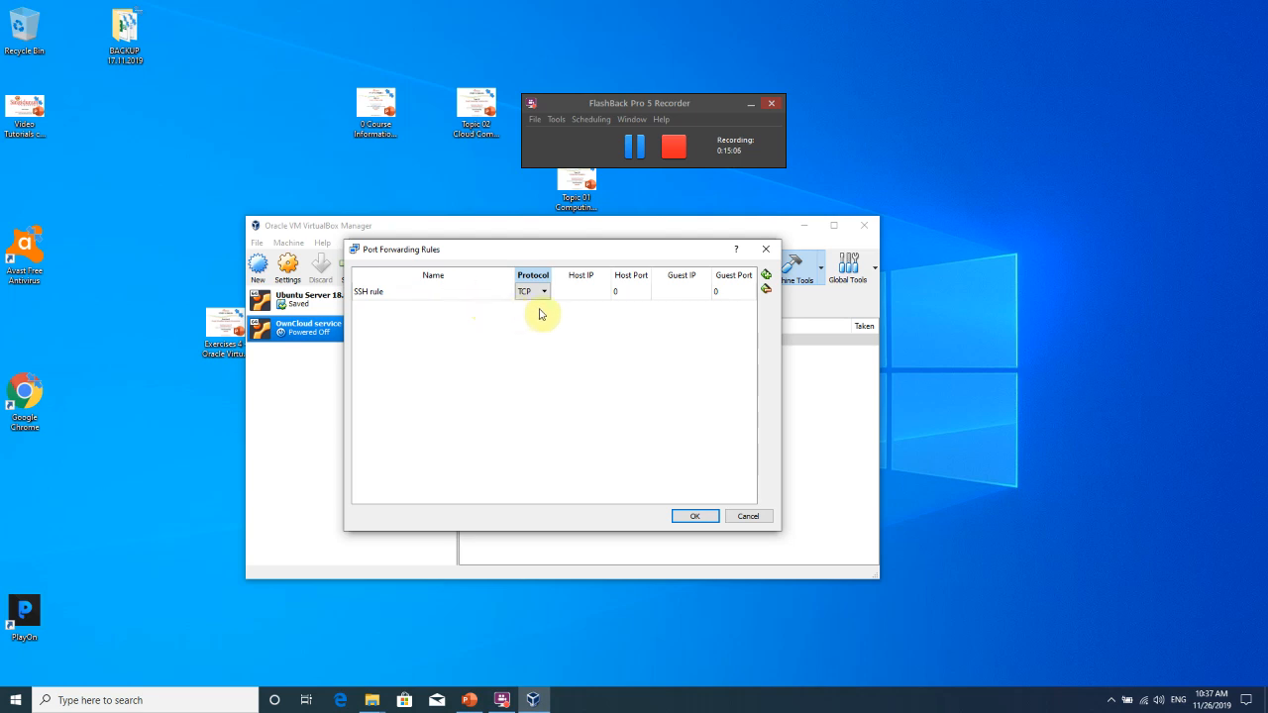
{"action": "left_click", "coordinate": [588, 295]}
{"action": "left_click", "coordinate": [588, 289]}
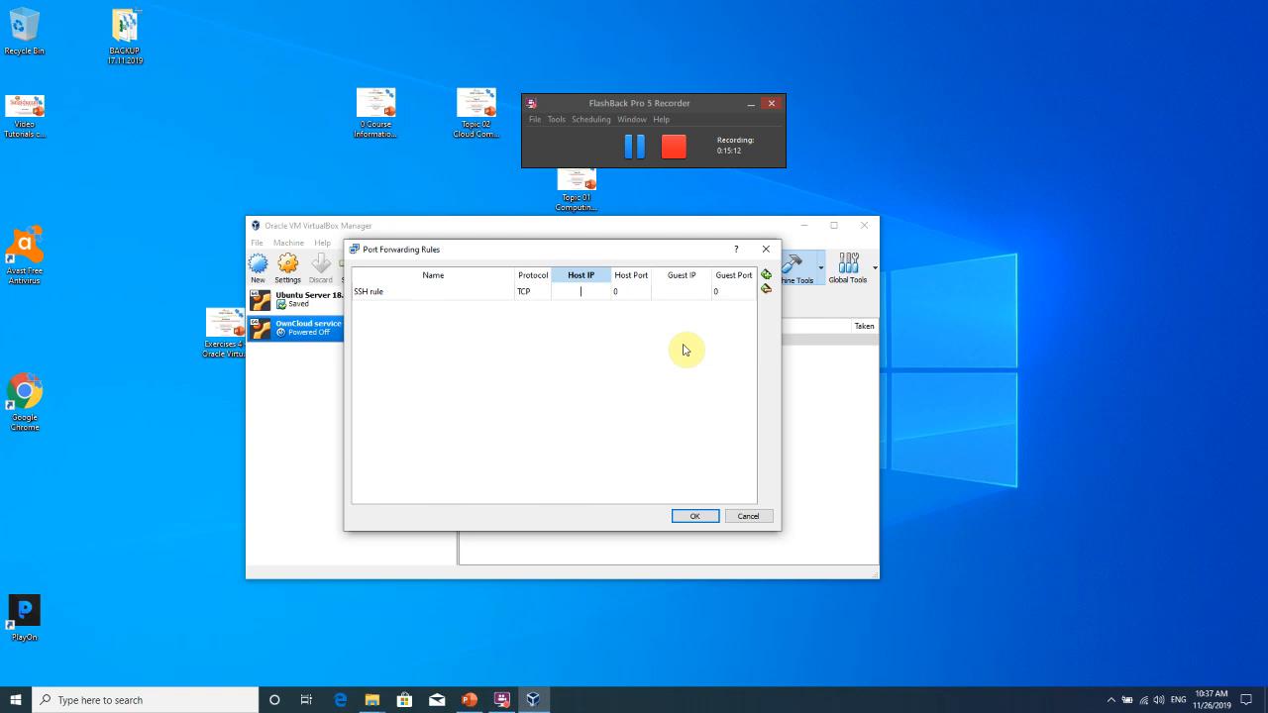
{"action": "type", "text": "1313"}
Set the SSH rule's host port to 1313 and guest IP to 10.0.2.15.
{"action": "left_click", "coordinate": [634, 293]}
{"action": "left_click", "coordinate": [631, 291]}
{"action": "type", "text": "1313"}
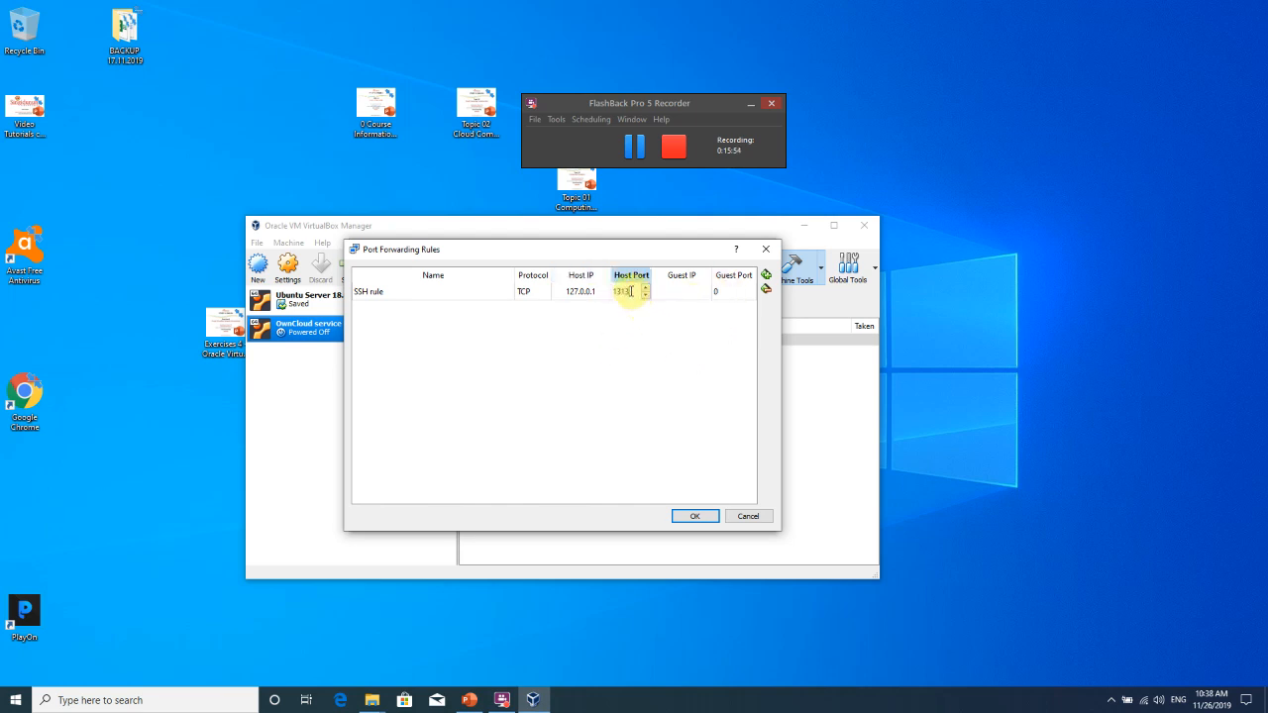
{"action": "left_click", "coordinate": [681, 294]}
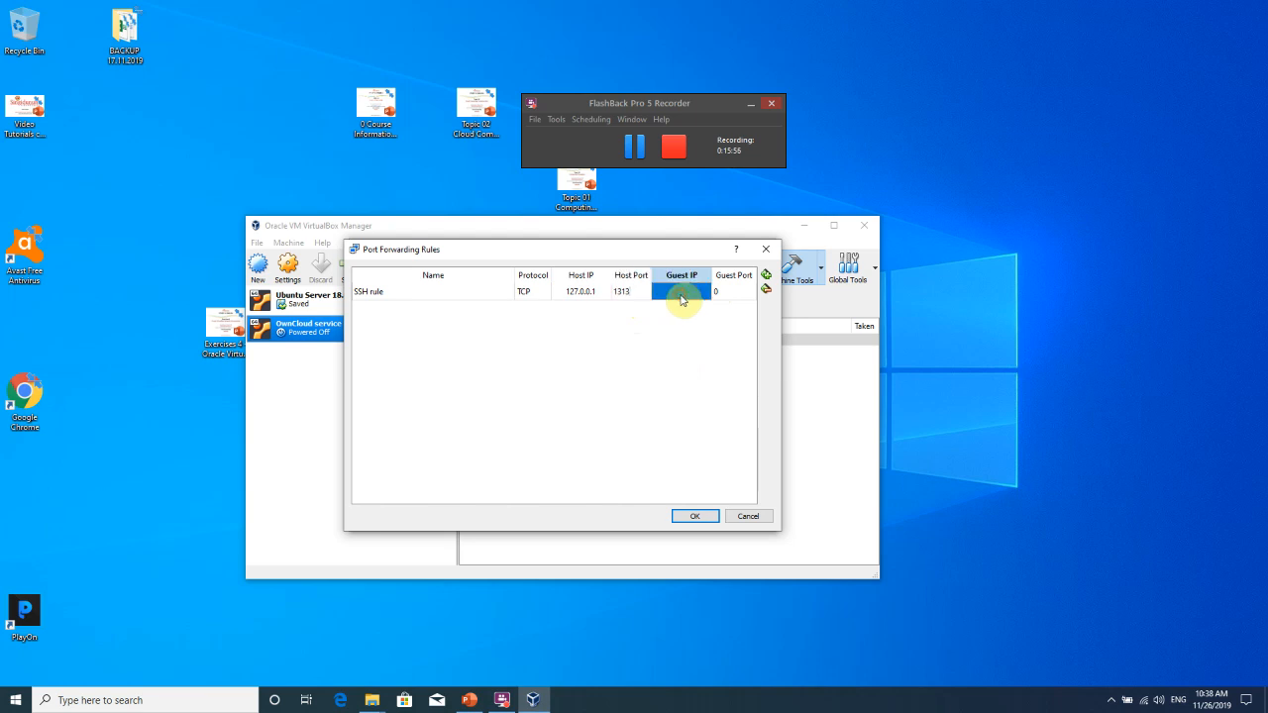
{"action": "left_click_drag", "start_coordinate": [817, 313], "coordinate": [957, 311]}
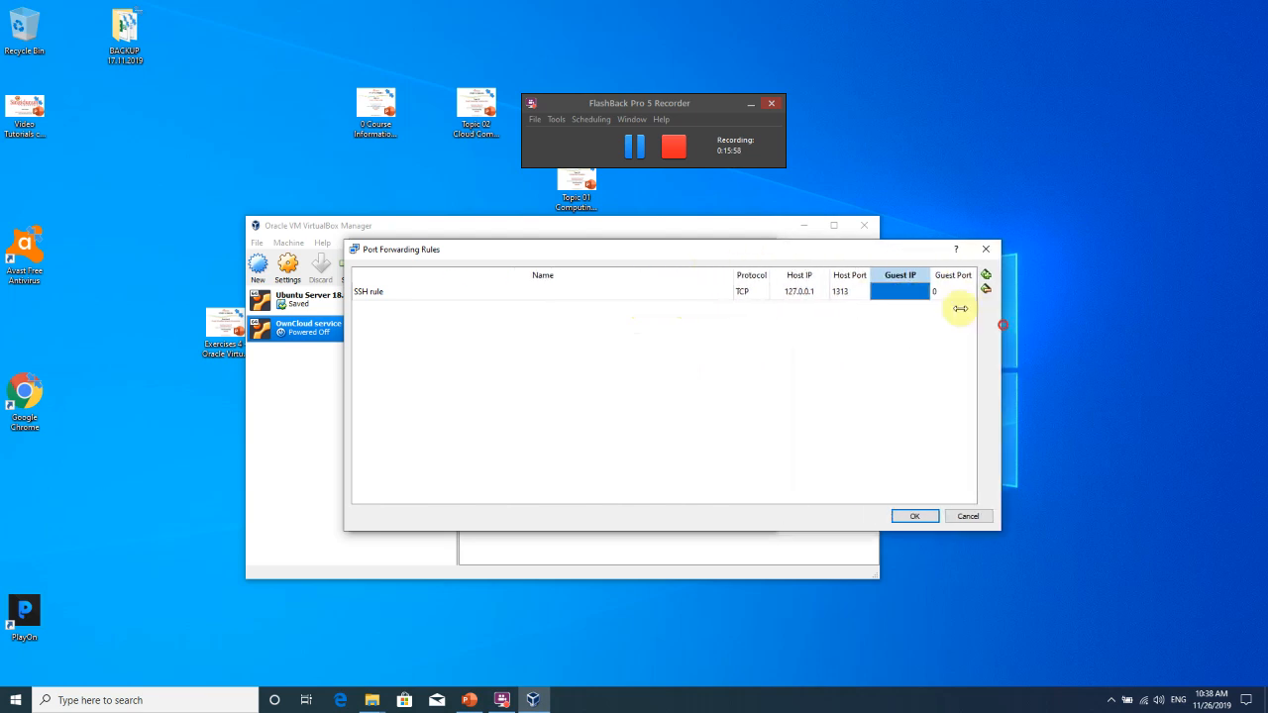
{"action": "left_click_drag", "start_coordinate": [886, 249], "coordinate": [649, 258]}
{"action": "double_click", "coordinate": [665, 301]}
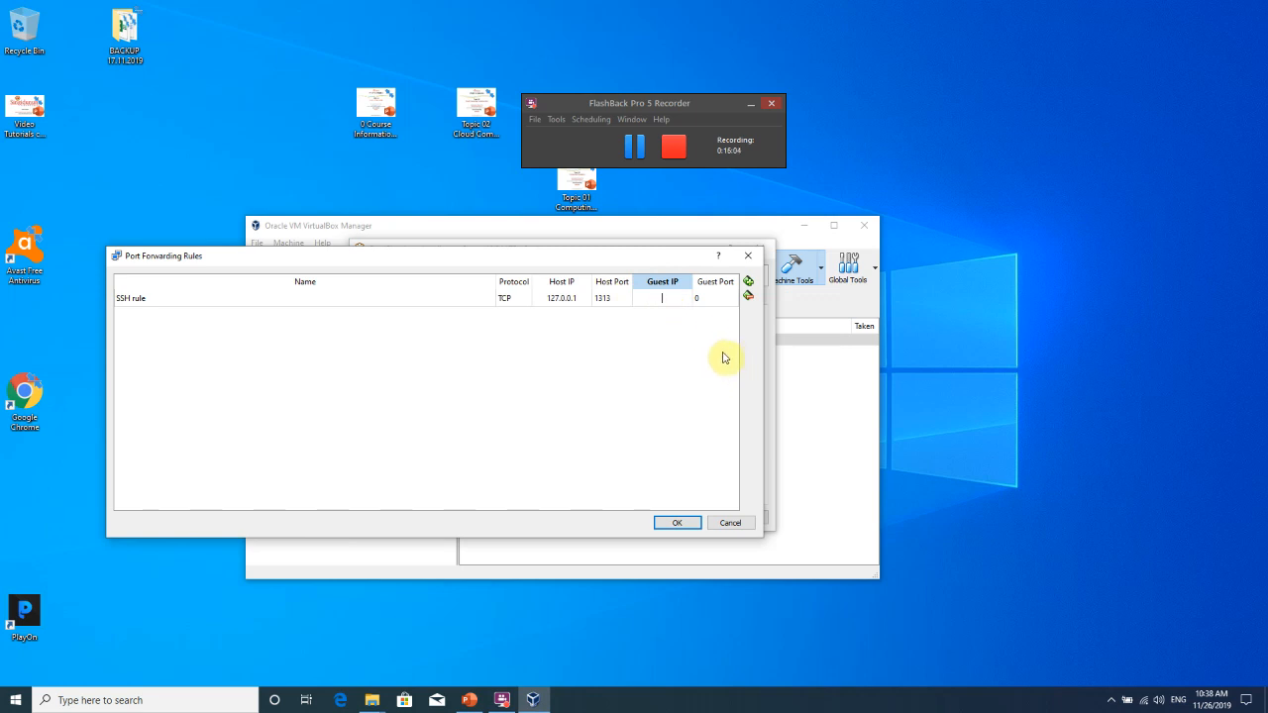
{"action": "type", "text": "10.0.2.15"}
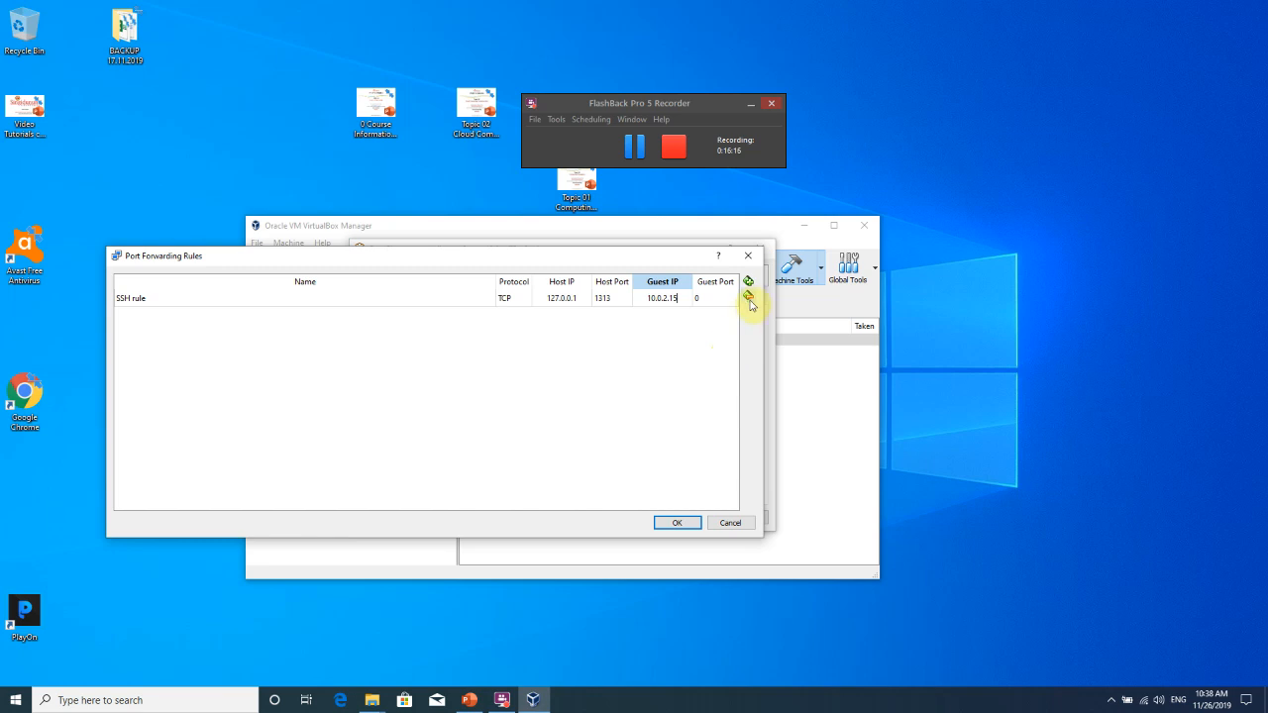
Set the guest port to 22 and save the forwarding rules.
{"action": "left_click_drag", "start_coordinate": [764, 316], "coordinate": [849, 316]}
{"action": "double_click", "coordinate": [798, 298]}
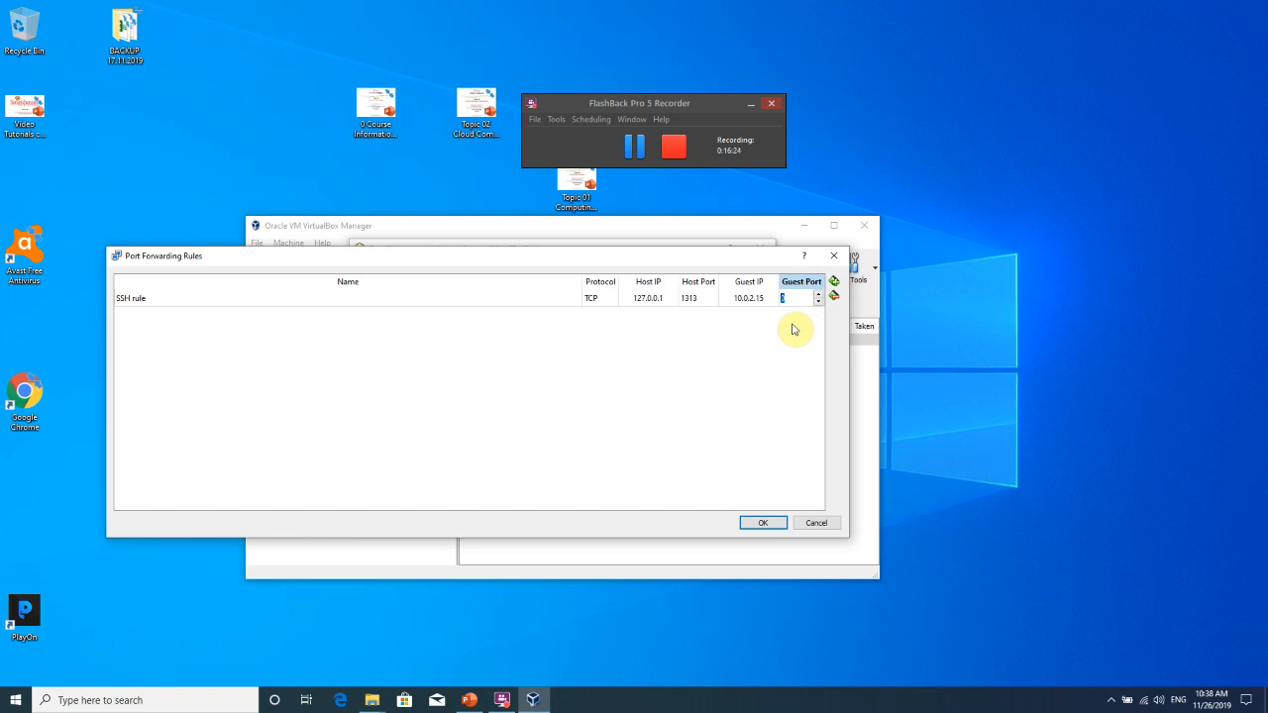
{"action": "type", "text": "22"}
{"action": "left_click", "coordinate": [769, 522]}
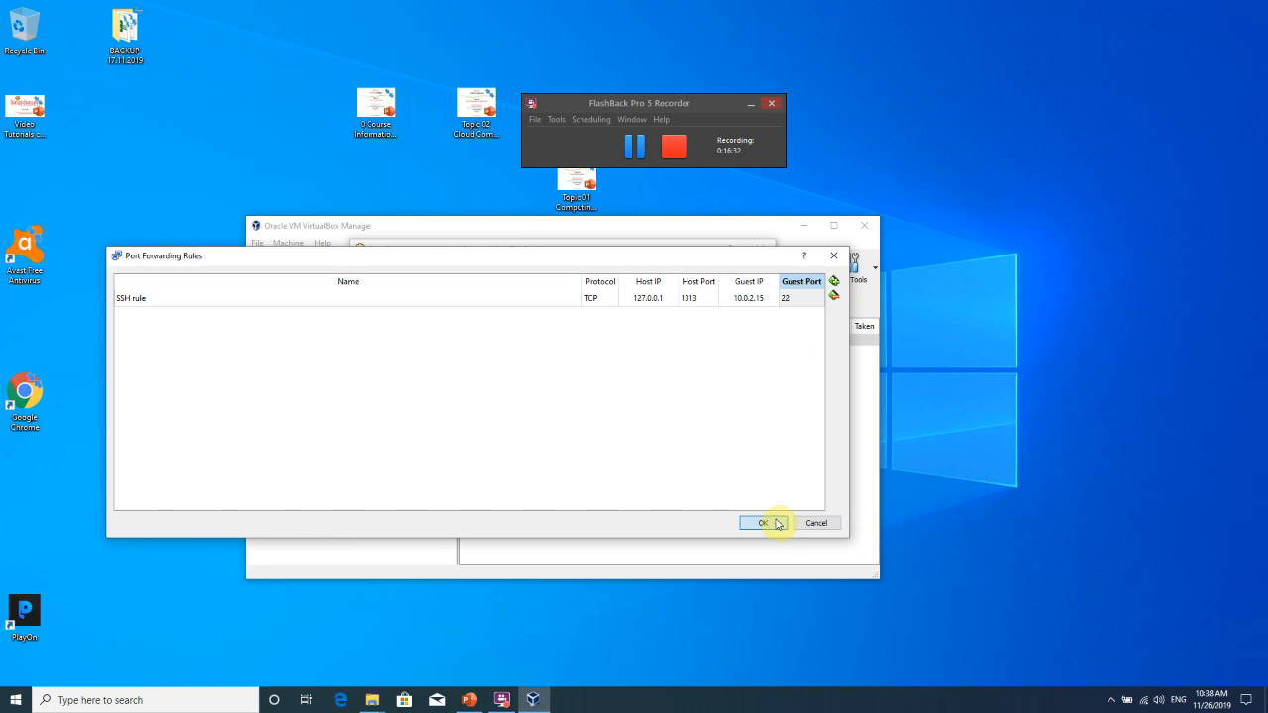
{"action": "left_click", "coordinate": [777, 523]}
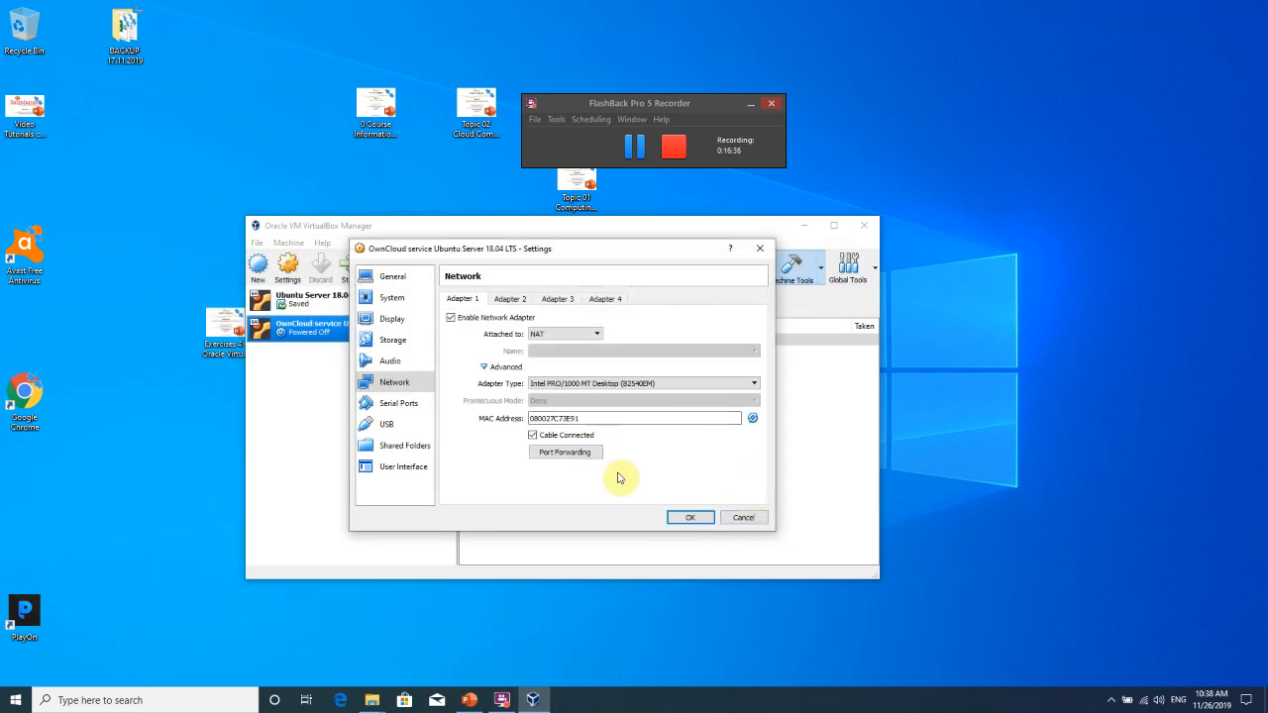
{"action": "left_click", "coordinate": [510, 299]}
{"action": "left_click", "coordinate": [462, 299]}
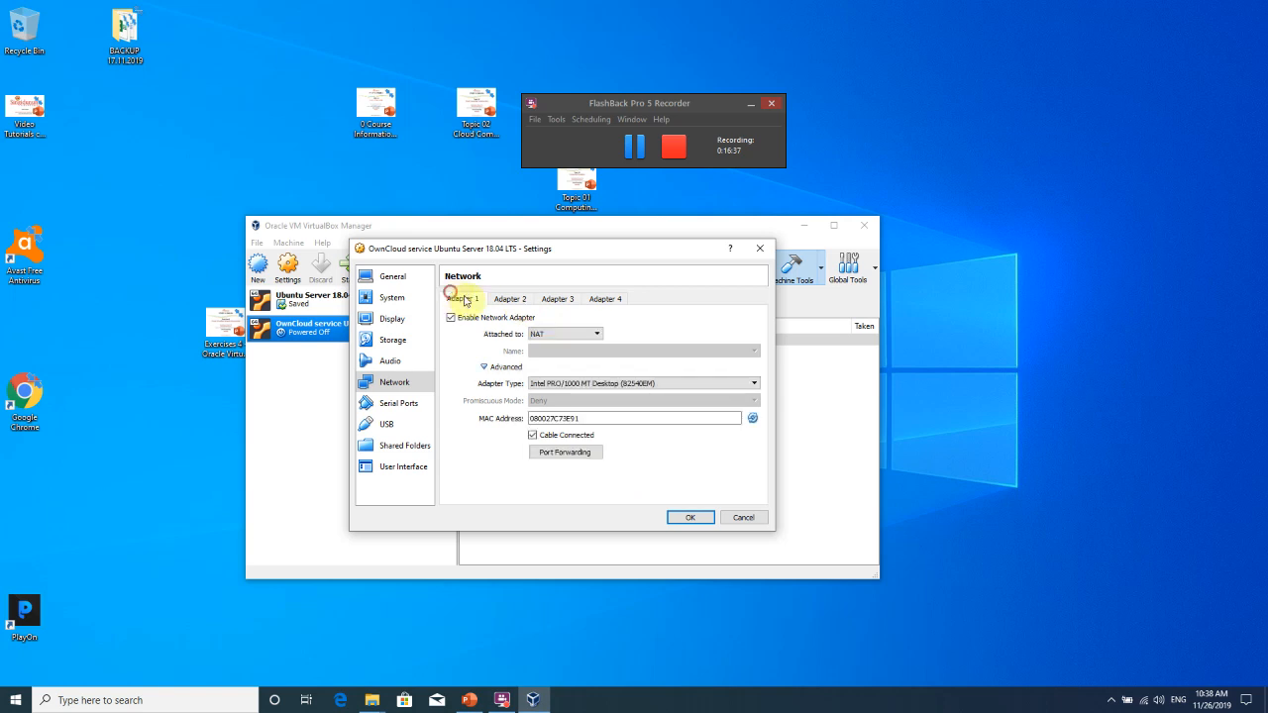
Save the network settings and start the OwnCloud service VM.
{"action": "left_click", "coordinate": [690, 521]}
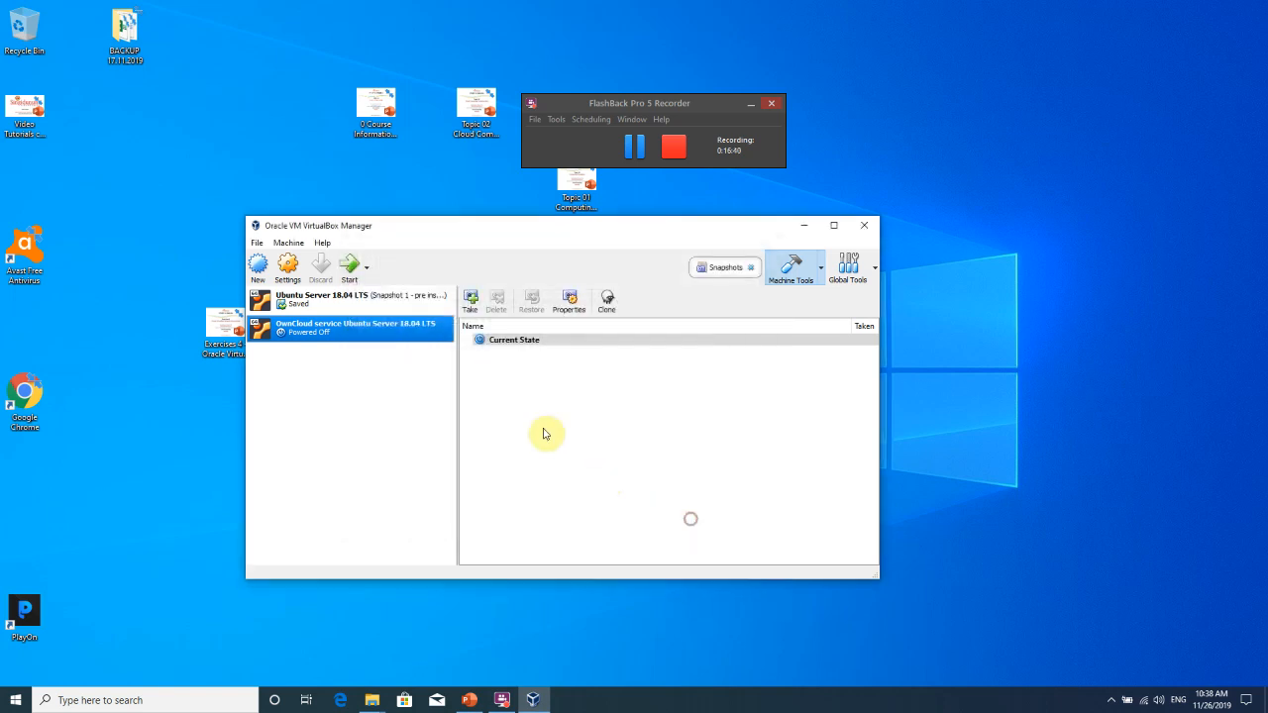
{"action": "left_click", "coordinate": [353, 279]}
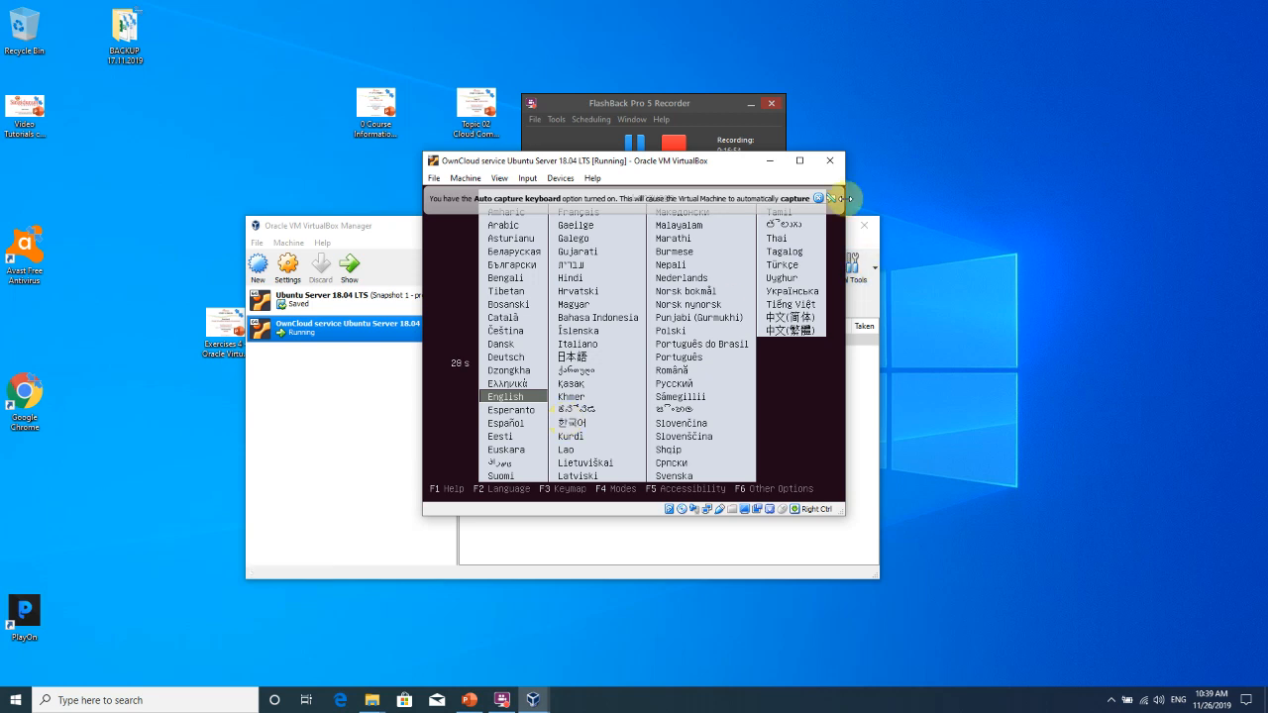
{"action": "left_click", "coordinate": [818, 200]}
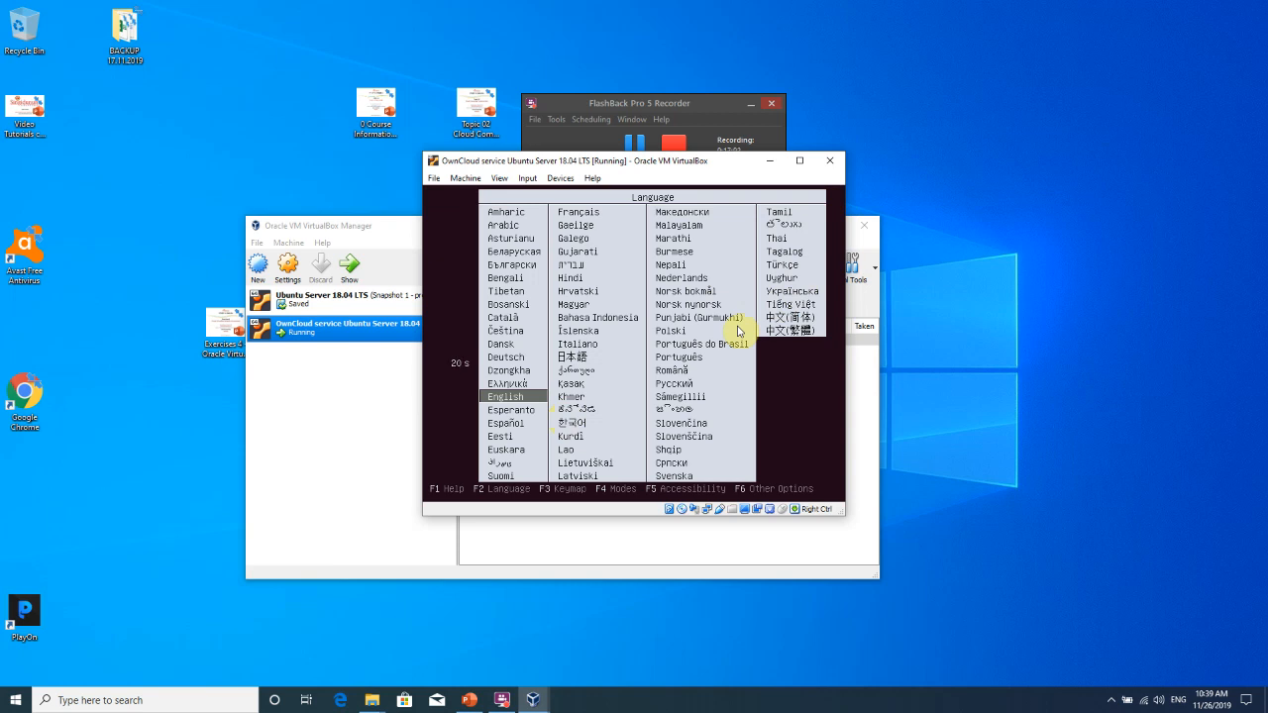
Choose English in the boot language menu and highlight Install Ubuntu Server.
{"action": "key", "text": "Down"}
{"action": "key", "text": "Up"}
{"action": "key", "text": "Return"}
{"action": "key", "text": "Down"}
{"action": "key", "text": "Up"}
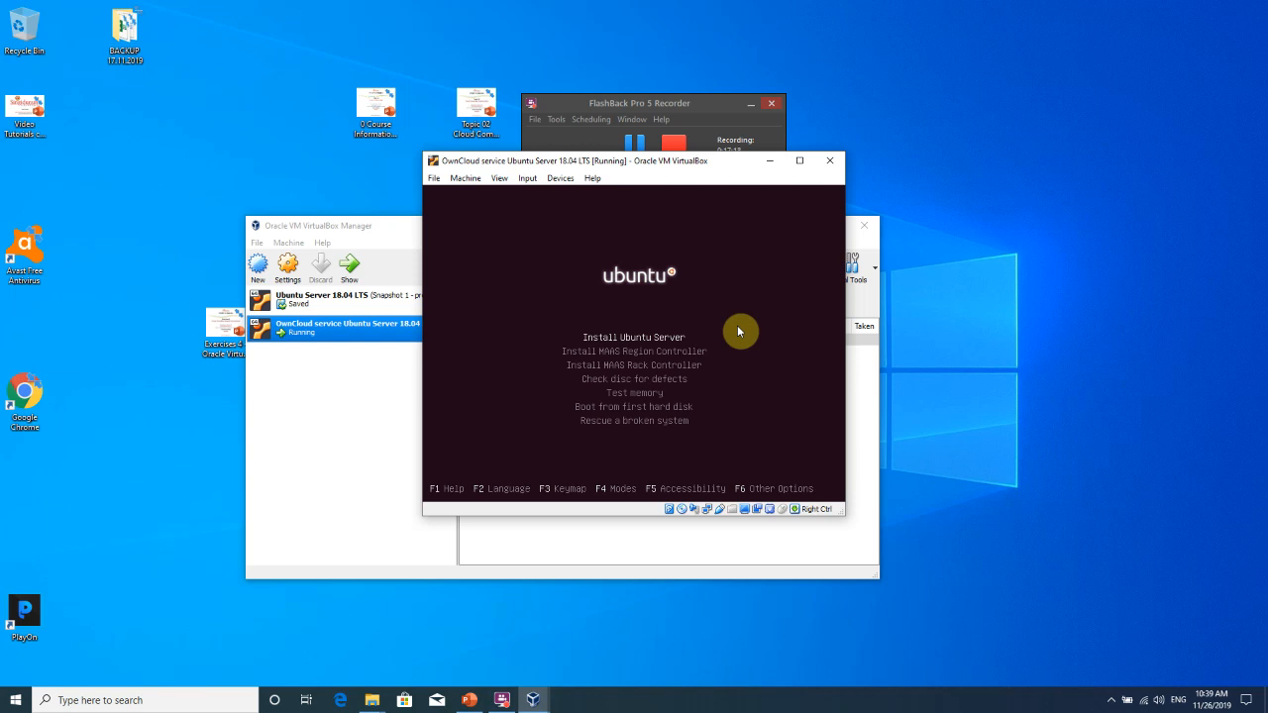
Start Install Ubuntu Server and choose English as the installation language.
{"action": "key", "text": "Return"}
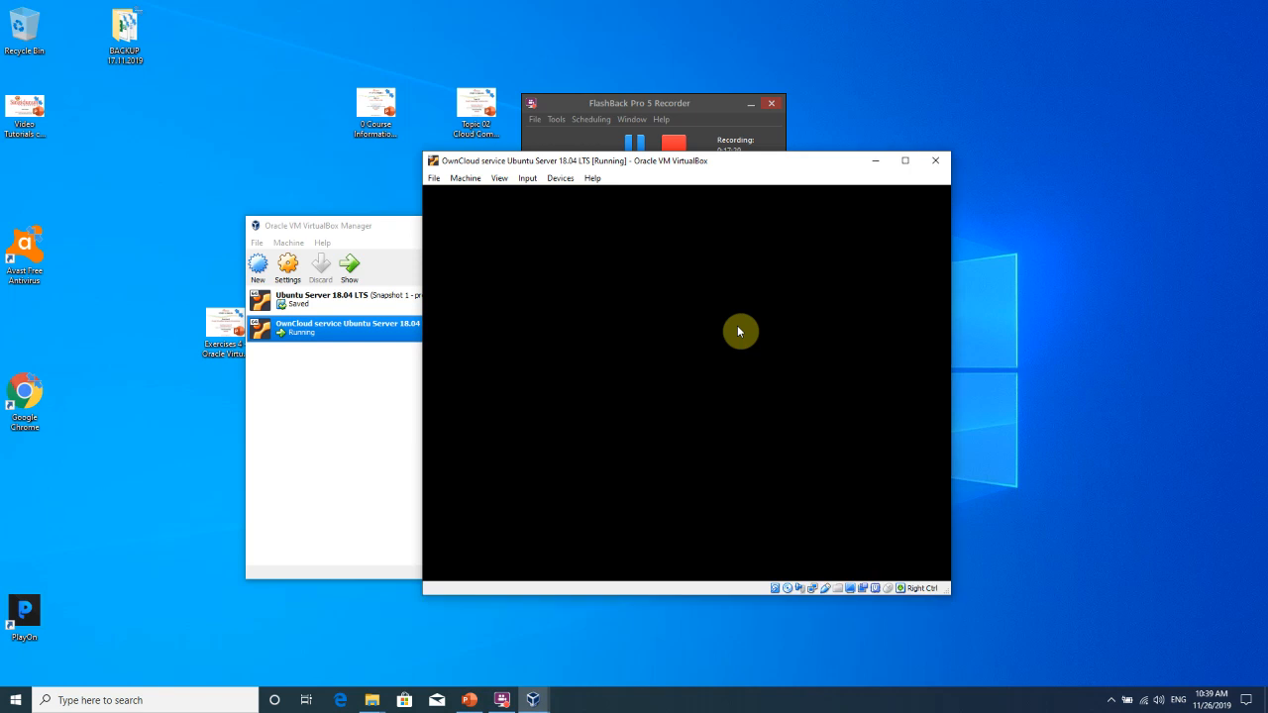
{"action": "left_click_drag", "start_coordinate": [683, 176], "coordinate": [513, 167]}
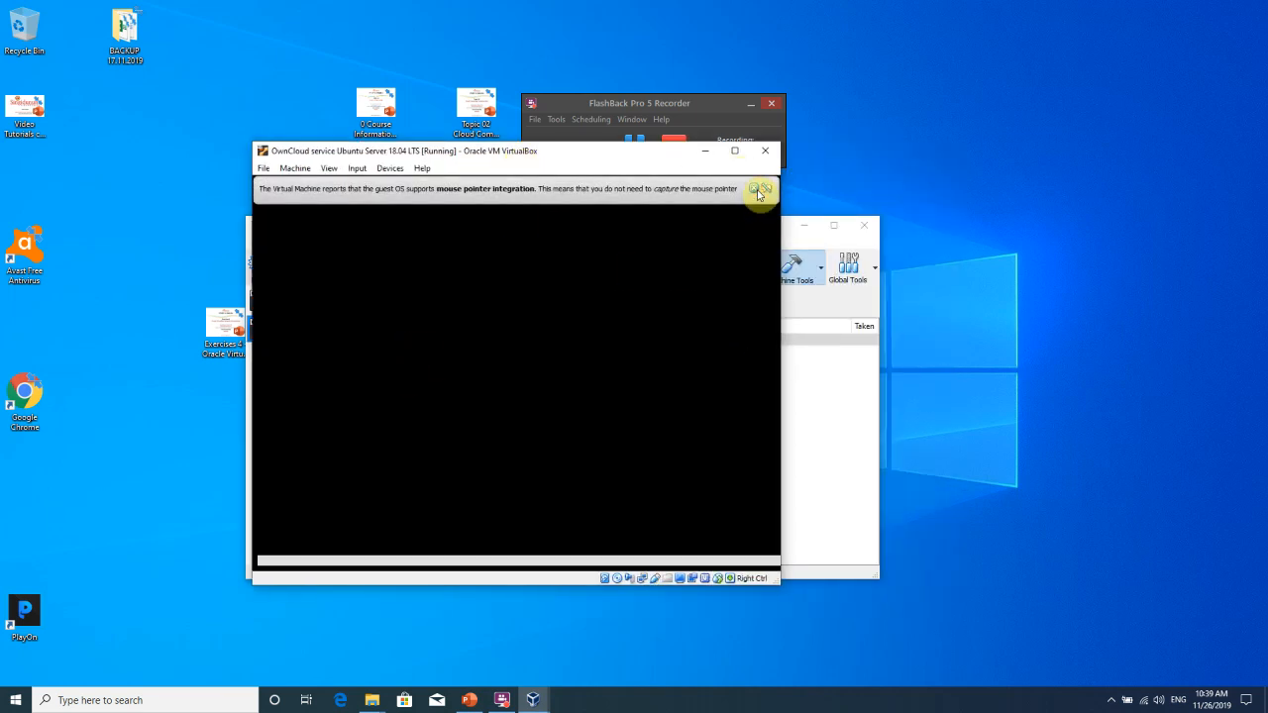
{"action": "left_click", "coordinate": [760, 189]}
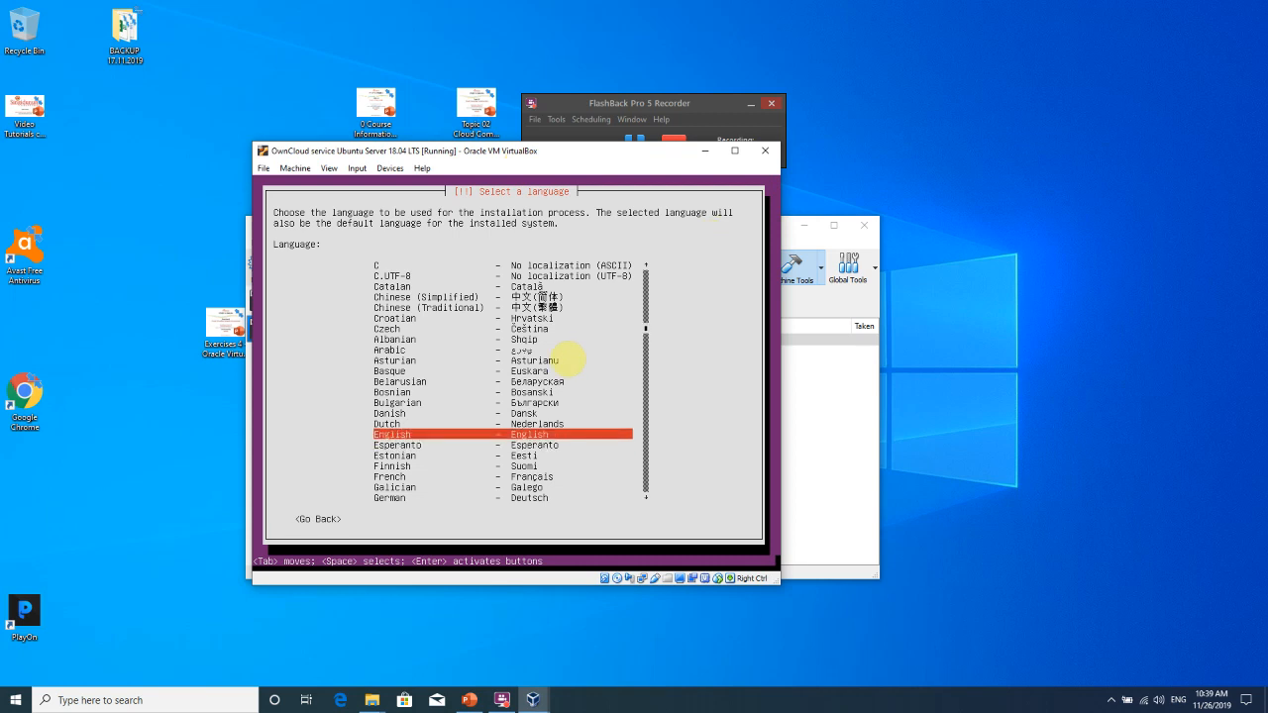
{"action": "key", "text": "Return"}
Skip the country shortlist and open the 'other' full location list.
{"action": "key", "text": "Down"}
{"action": "key", "text": "Up"}
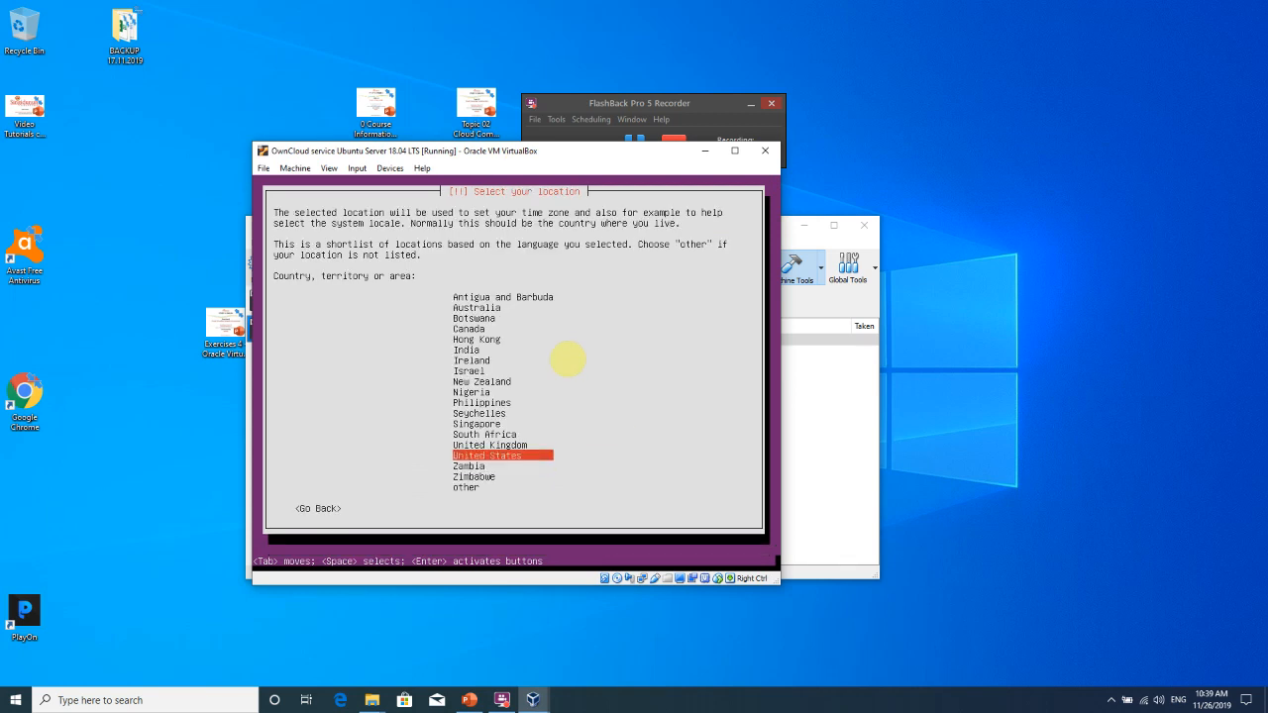
{"action": "key", "text": "Up"}
{"action": "key", "text": "Up"}
{"action": "key", "text": "Up"}
{"action": "key", "text": "Up"}
{"action": "key", "text": "Up"}
{"action": "key", "text": "Up"}
{"action": "key", "text": "Up"}
{"action": "key", "text": "Up"}
{"action": "key", "text": "Up"}
{"action": "key", "text": "Up"}
{"action": "key", "text": "Up"}
{"action": "key", "text": "Up"}
{"action": "key", "text": "Up"}
{"action": "key", "text": "Down"}
{"action": "key", "text": "Down"}
{"action": "key", "text": "Down"}
{"action": "key", "text": "Down"}
{"action": "key", "text": "Down"}
{"action": "key", "text": "Down"}
{"action": "key", "text": "Down"}
{"action": "key", "text": "Down"}
{"action": "key", "text": "Down"}
{"action": "key", "text": "Down"}
{"action": "key", "text": "Down"}
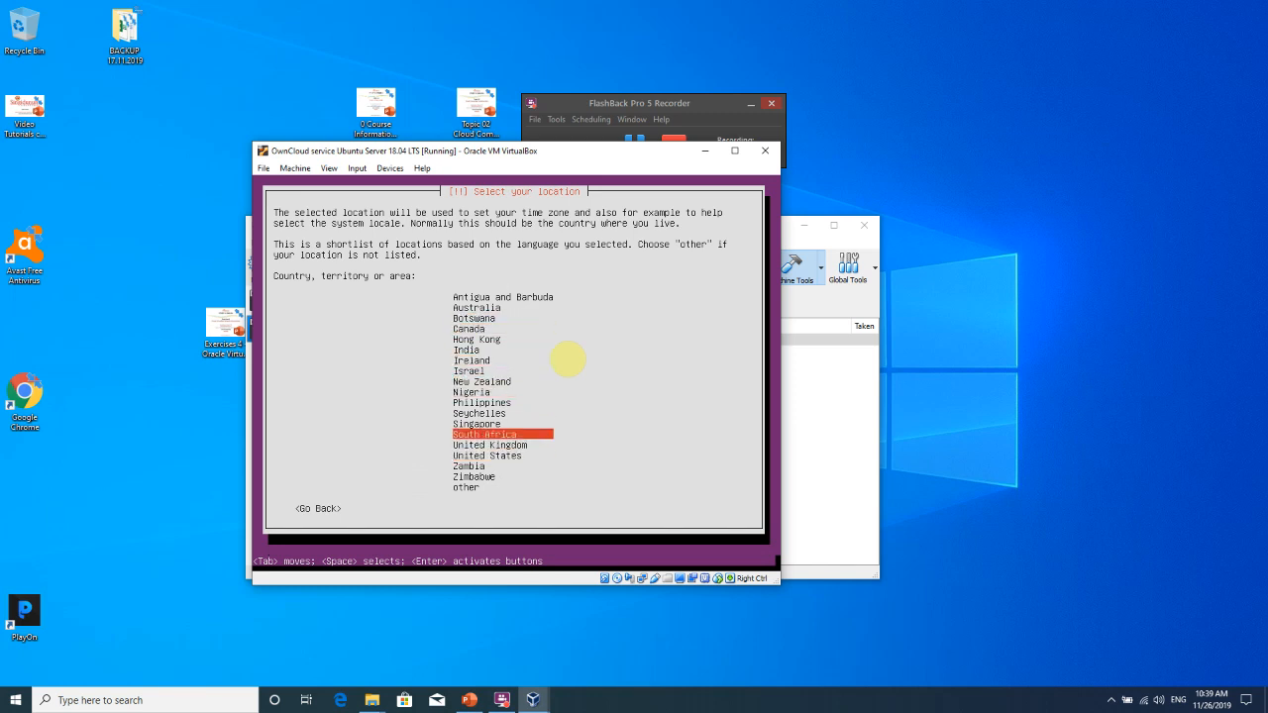
{"action": "key", "text": "Down"}
{"action": "key", "text": "Down"}
{"action": "key", "text": "Down"}
{"action": "key", "text": "Down"}
{"action": "key", "text": "Down"}
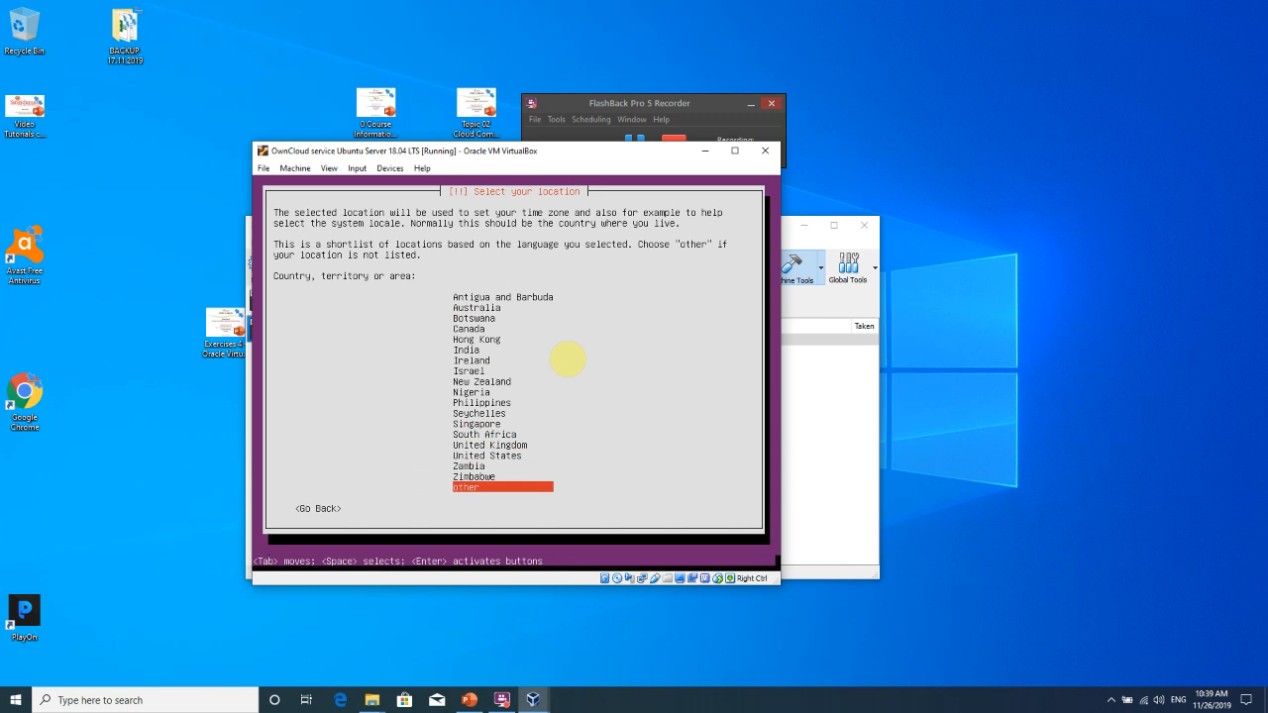
{"action": "key", "text": "Return"}
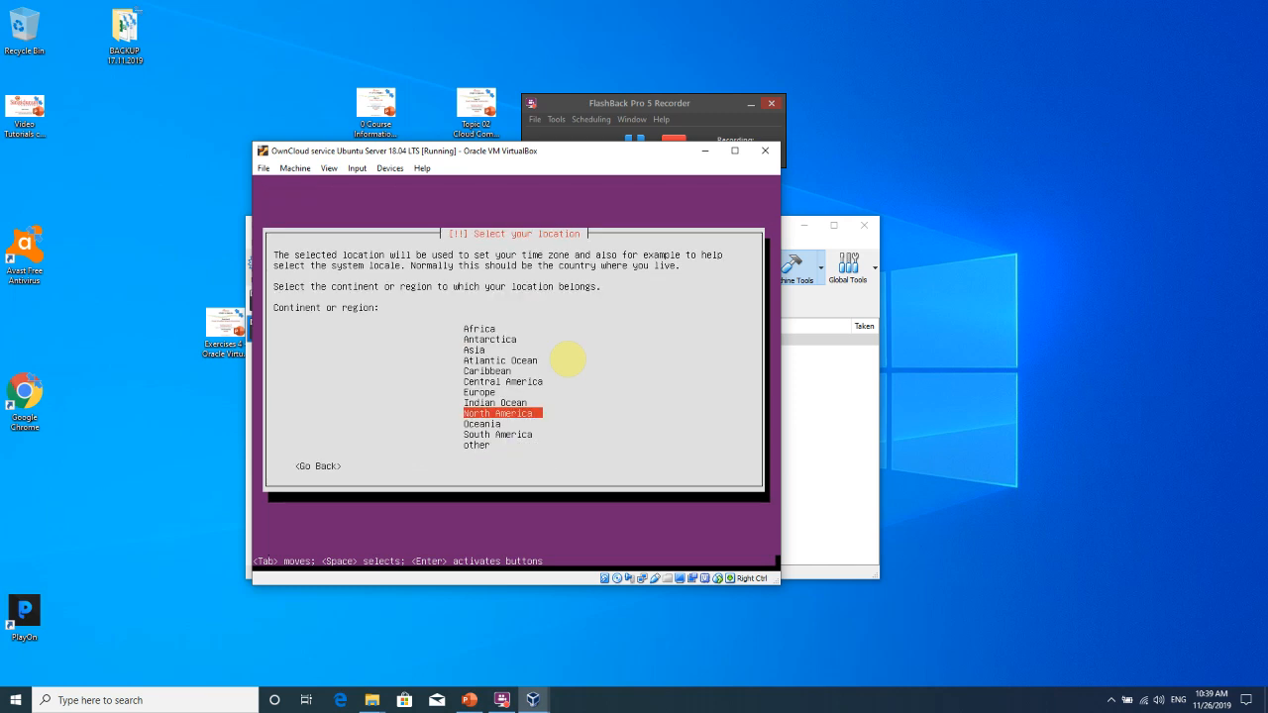
Choose Europe, then Serbia, as the installer location.
{"action": "key", "text": "Up"}
{"action": "key", "text": "Up"}
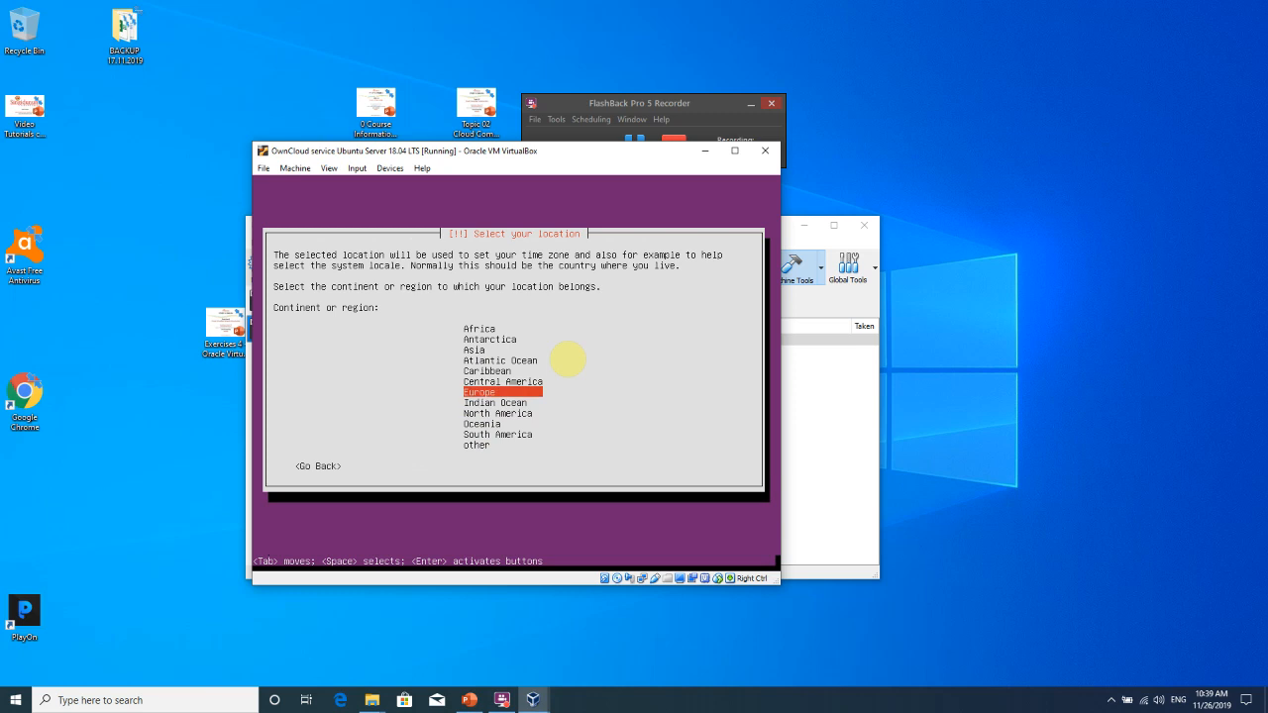
{"action": "key", "text": "Return"}
{"action": "key", "text": "Down"}
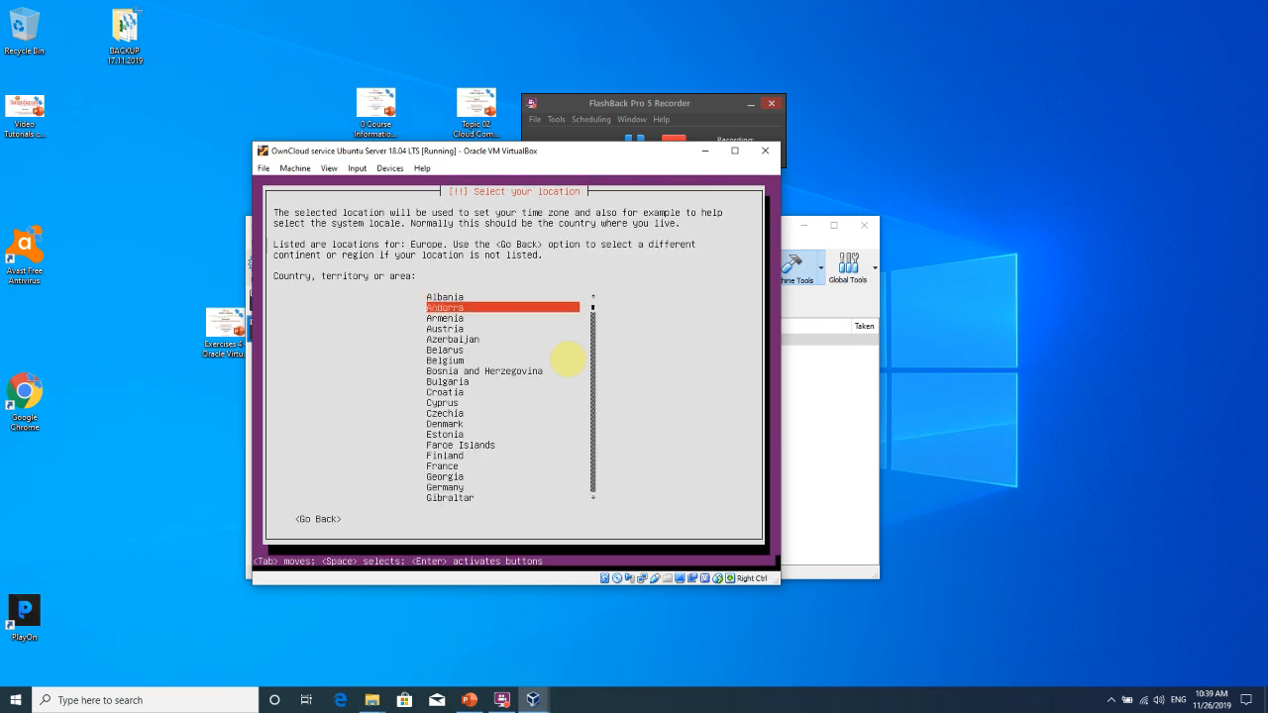
{"action": "key", "text": "s"}
{"action": "key", "text": "e"}
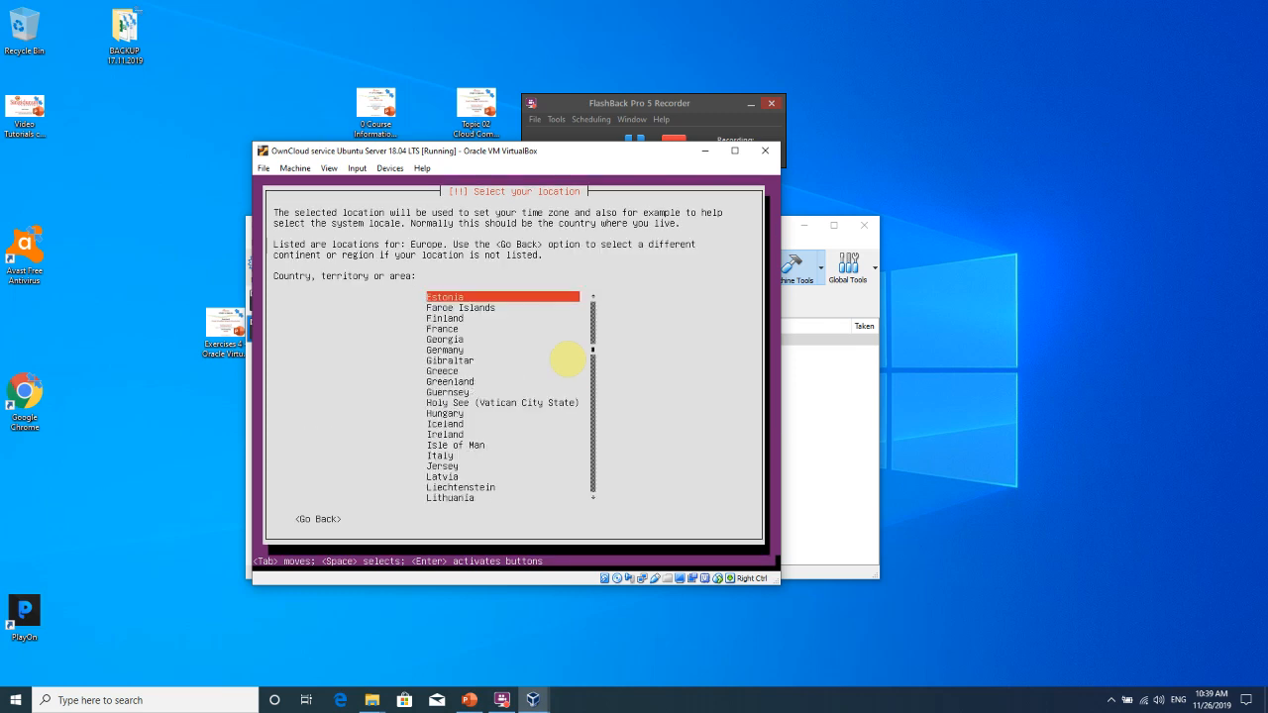
{"action": "key", "text": "s"}
{"action": "key", "text": "e"}
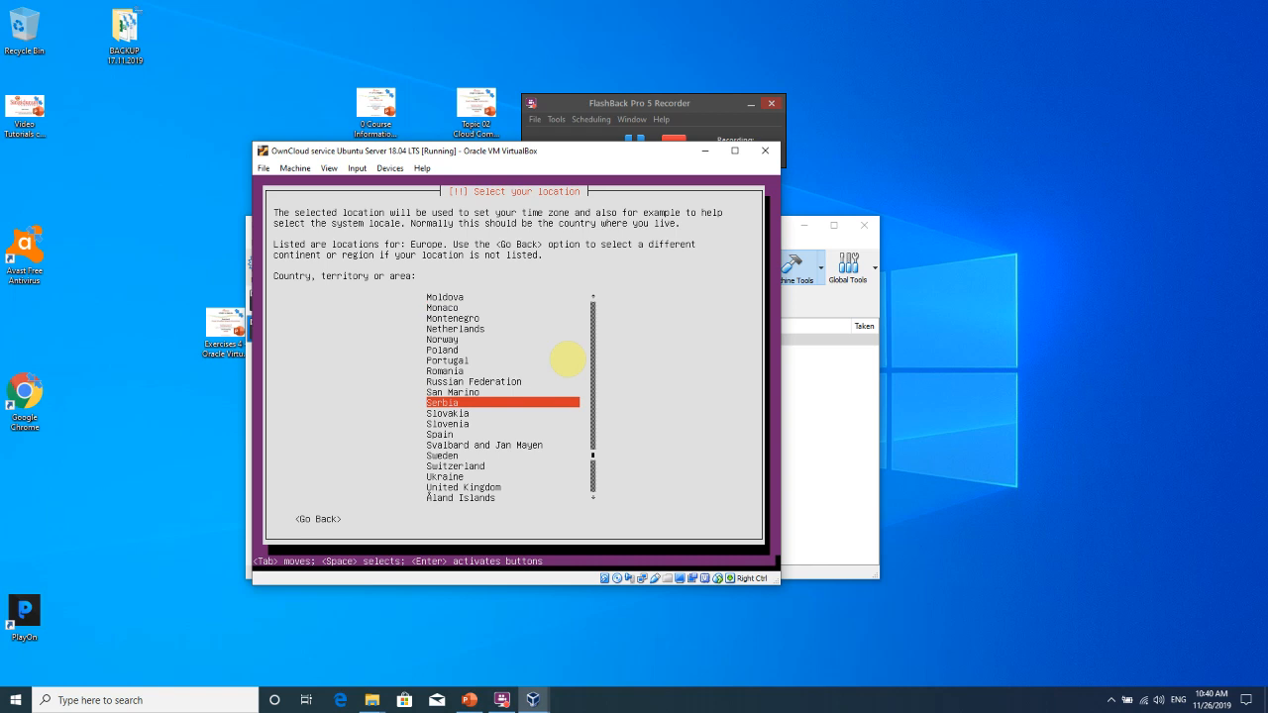
{"action": "key", "text": "Return"}
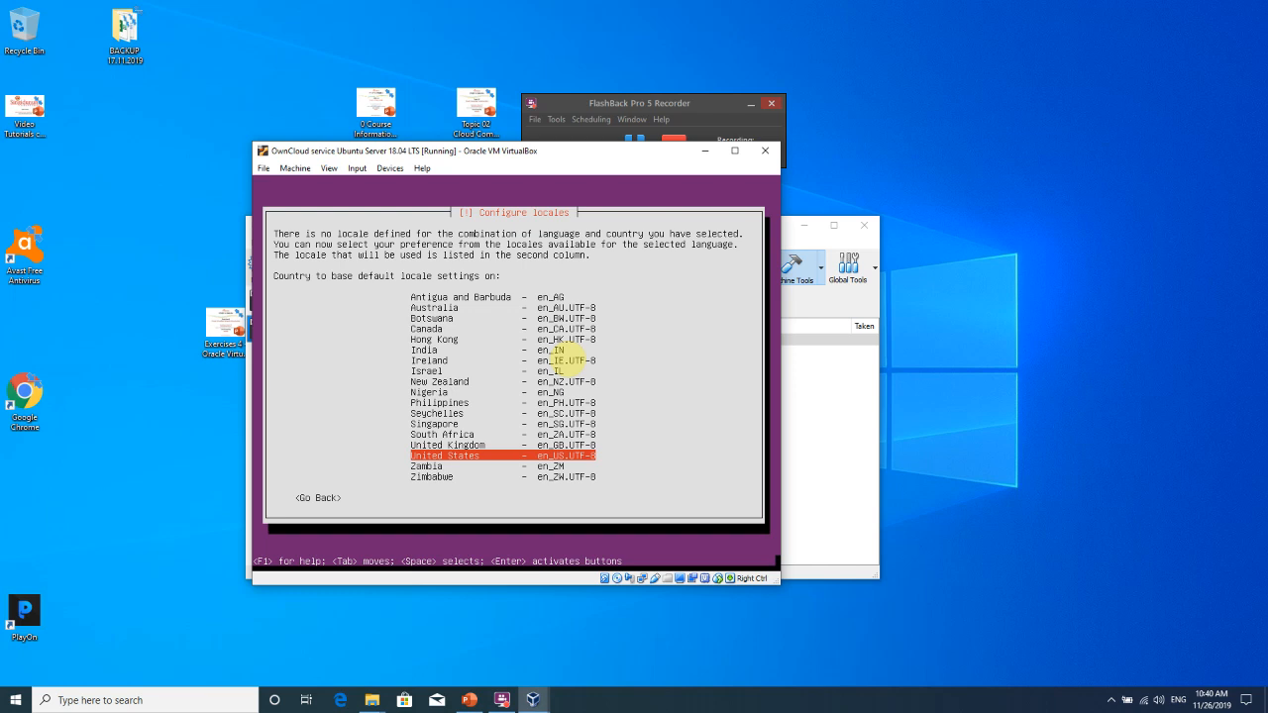
Use the United States (en_US.UTF-8) locale, skip keyboard detection, and choose the English (US) layout.
{"action": "key", "text": "Return"}
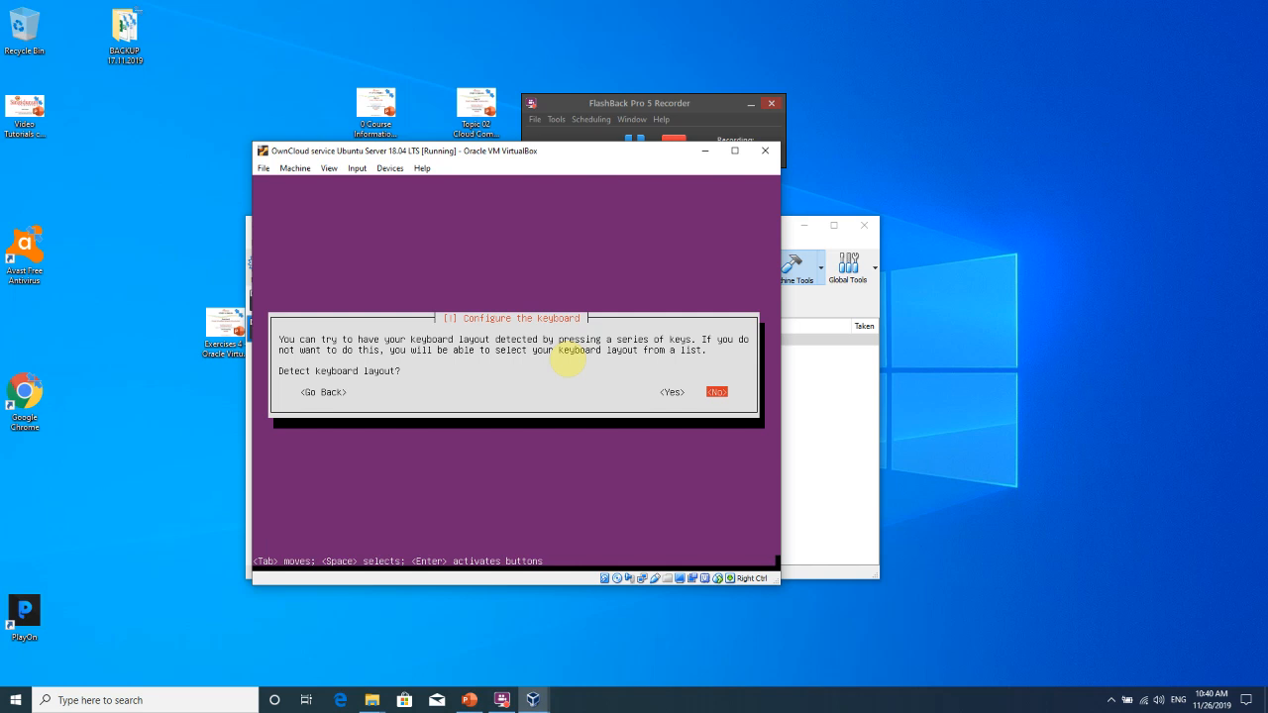
{"action": "key", "text": "Return"}
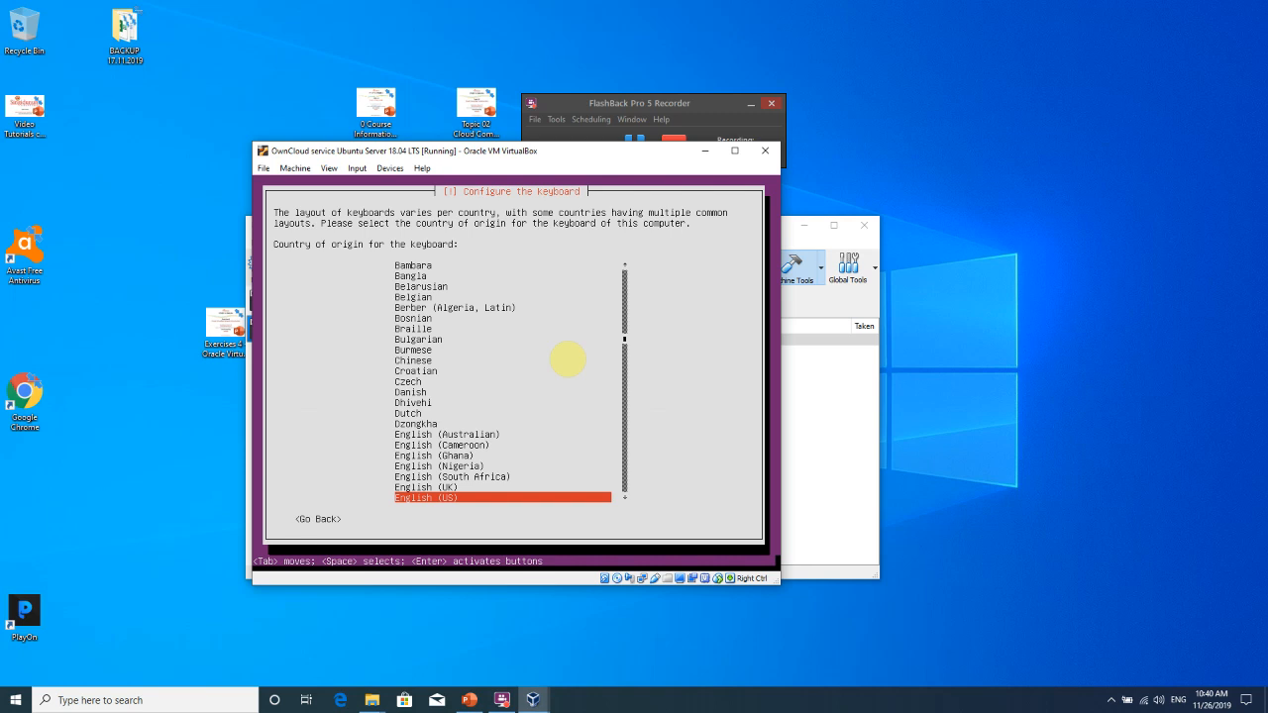
{"action": "key", "text": "Return"}
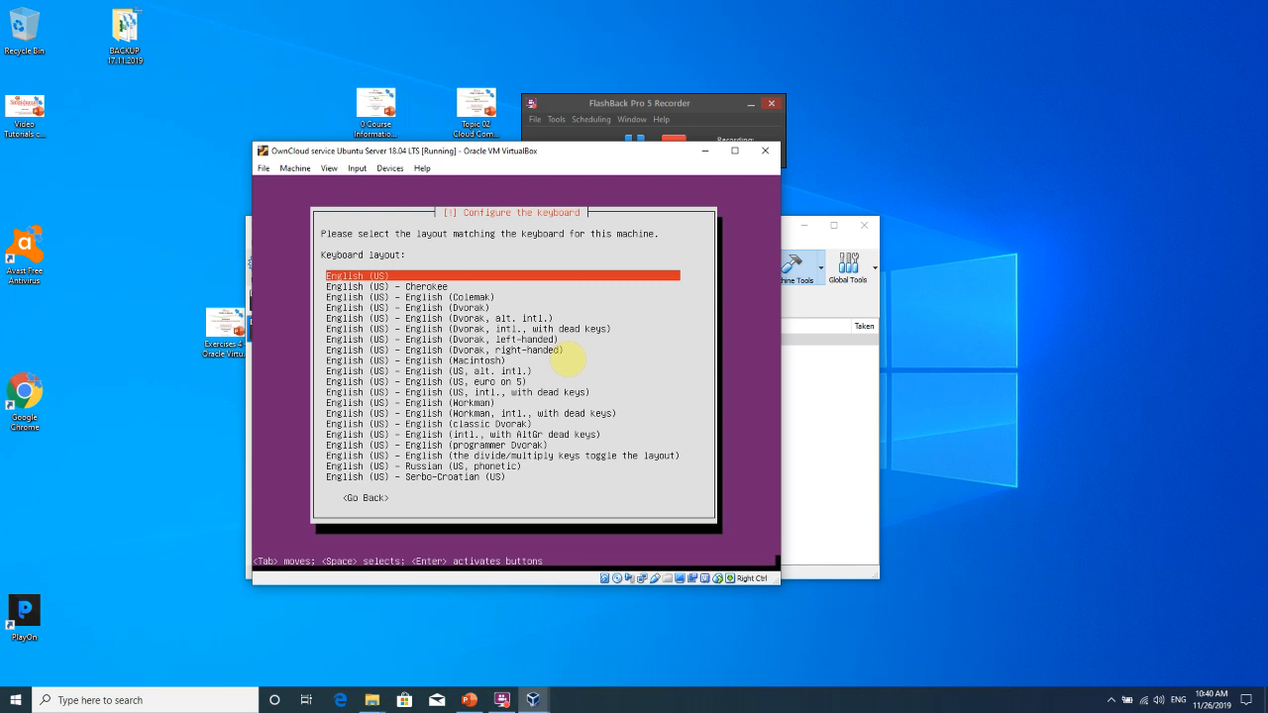
{"action": "key", "text": "Return"}
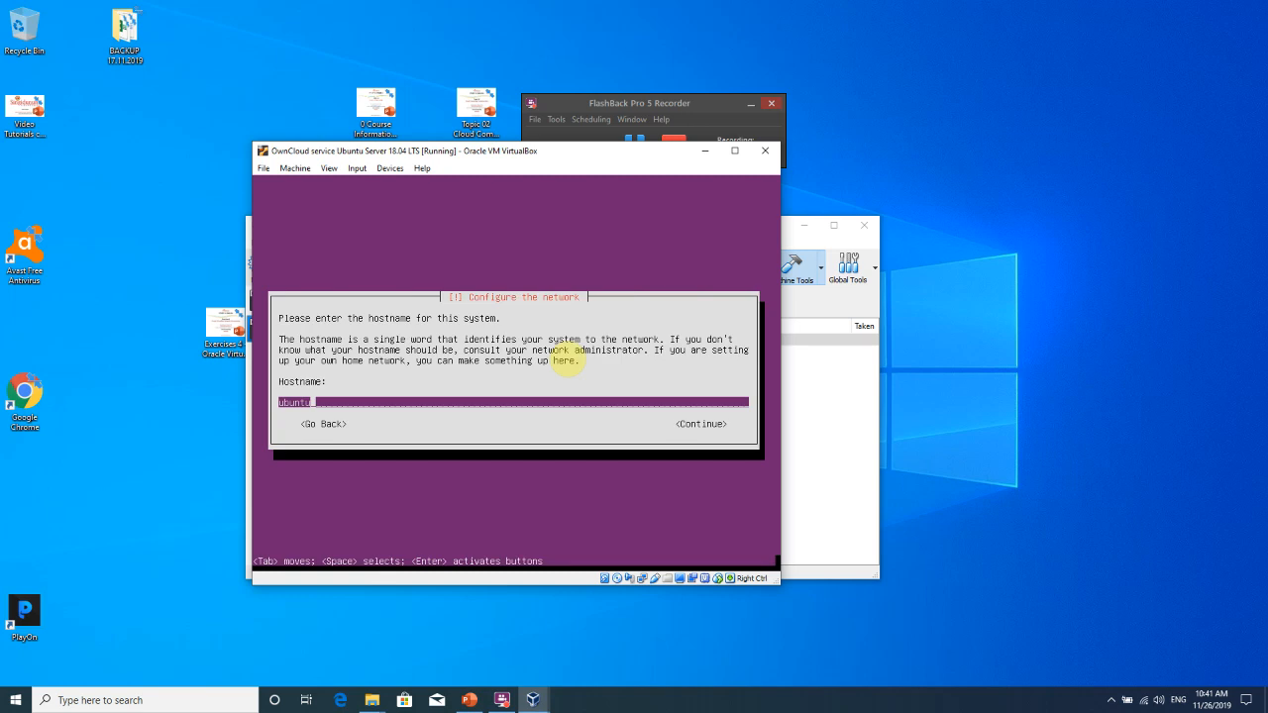
Replace the default hostname 'ubuntu' with 'owncloud' and continue.
{"action": "key", "text": "BackSpace"}
{"action": "key", "text": "BackSpace"}
{"action": "key", "text": "BackSpace"}
{"action": "key", "text": "BackSpace"}
{"action": "key", "text": "BackSpace"}
{"action": "key", "text": "BackSpace"}
{"action": "type", "text": "owncloud"}
{"action": "key", "text": "Tab"}
{"action": "left_click", "coordinate": [567, 358]}
{"action": "key", "text": "Return"}
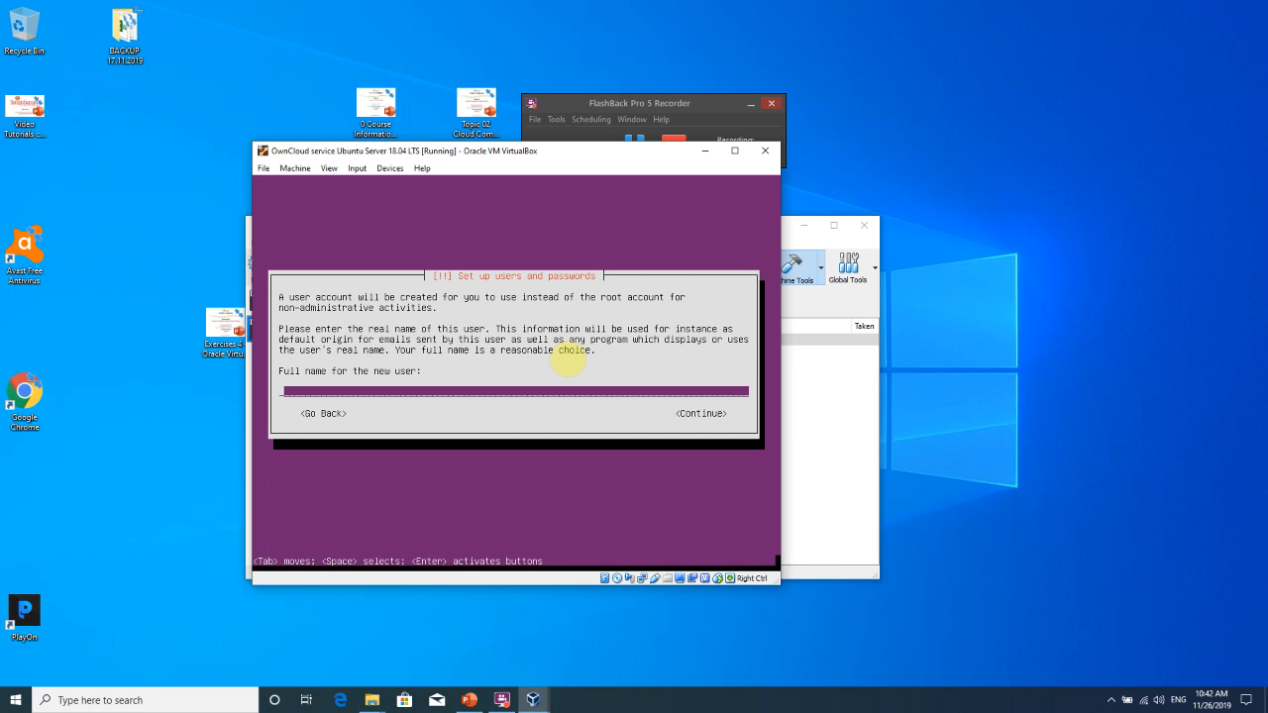
Enter 'ownclouduser' as the full name and accept ownclouduser as the username.
{"action": "type", "text": "ownclouduser"}
{"action": "key", "text": "Tab"}
{"action": "key", "text": "Return"}
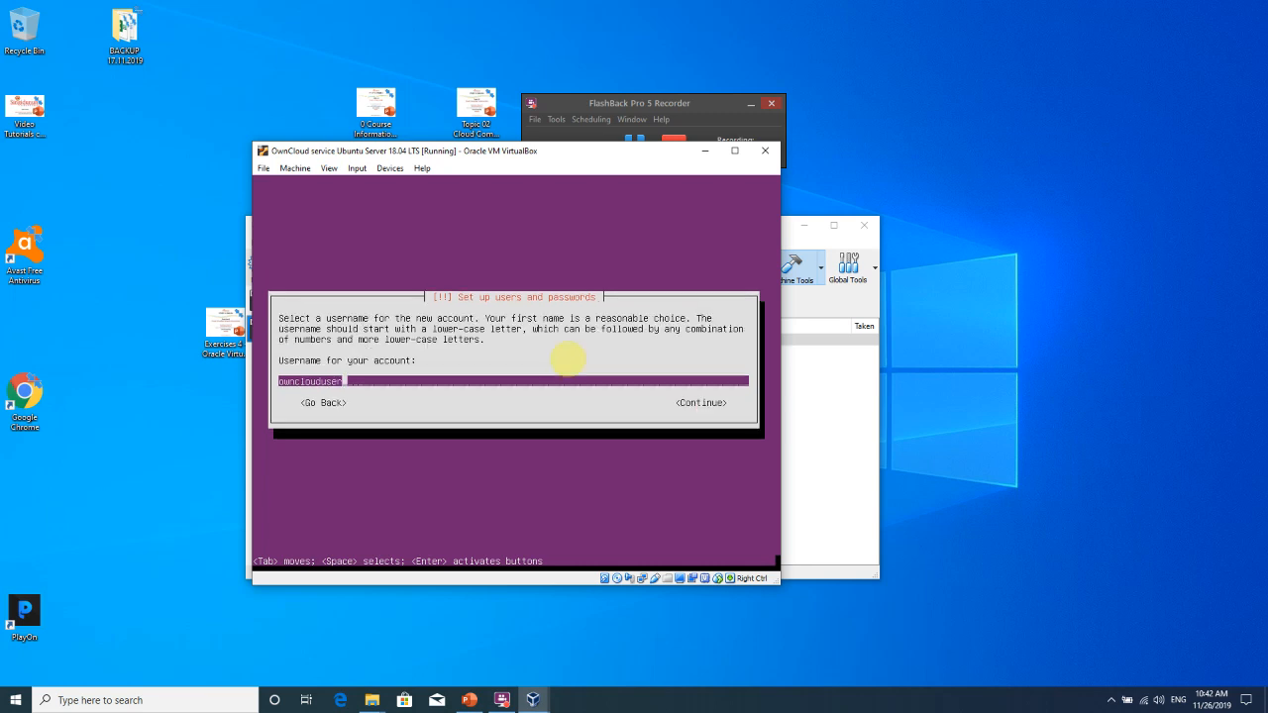
{"action": "key", "text": "Tab"}
{"action": "key", "text": "Return"}
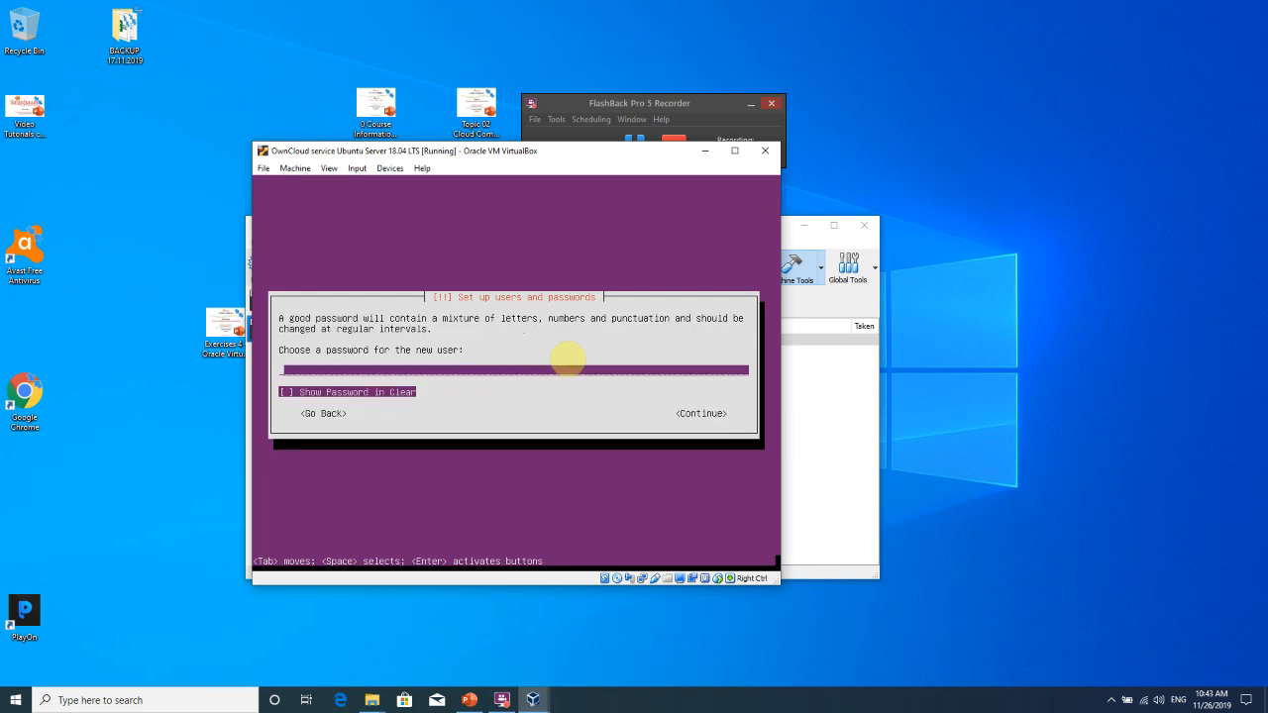
Type the account password and re-enter it to verify.
{"action": "type", "text": "*************"}
{"action": "key", "text": "Tab"}
{"action": "key", "text": "Tab"}
{"action": "key", "text": "Return"}
{"action": "type", "text": "************"}
{"action": "key", "text": "Tab"}
{"action": "key", "text": "Tab"}
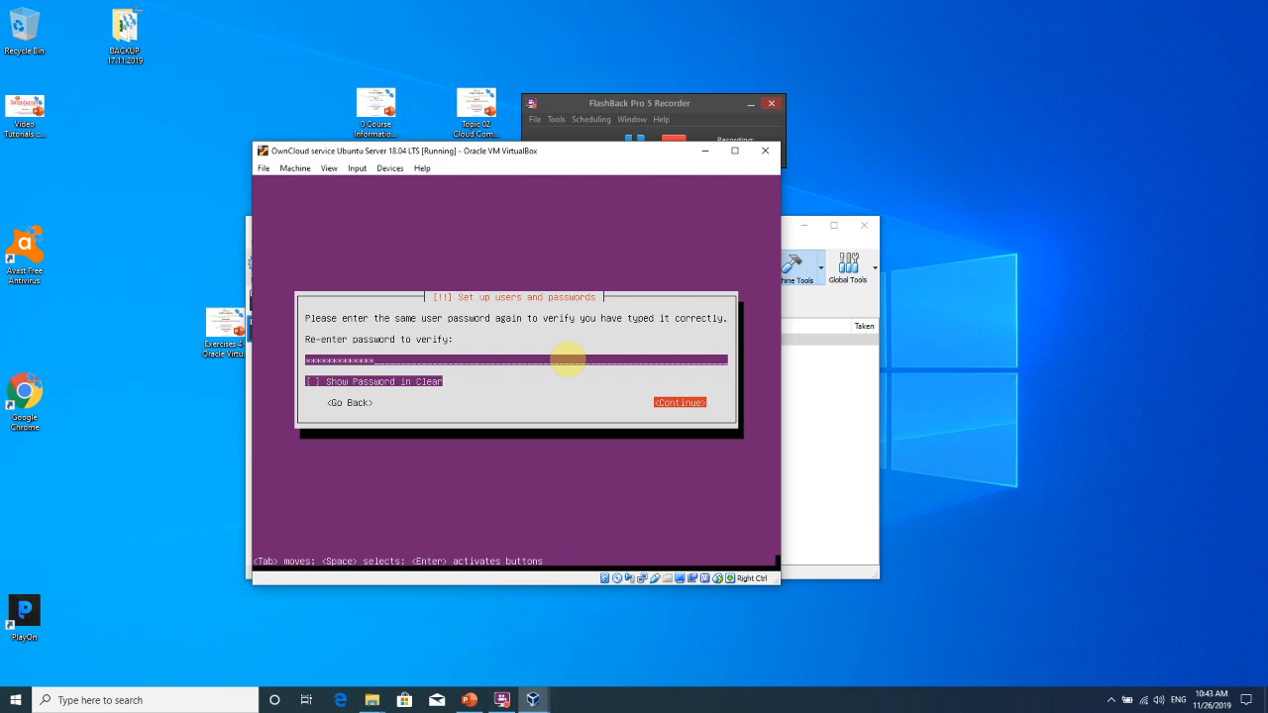
{"action": "key", "text": "Return"}
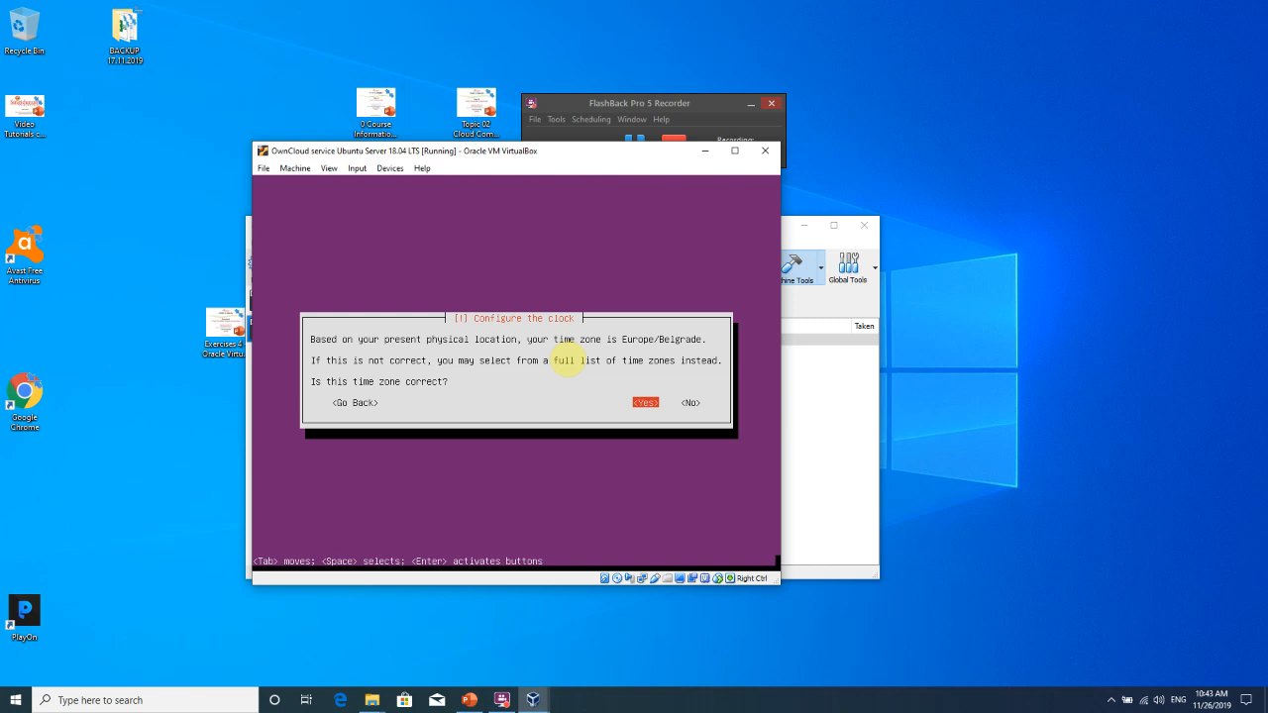
Accept Europe/Belgrade as the time zone and reach the partitioning method list.
{"action": "key", "text": "Return"}
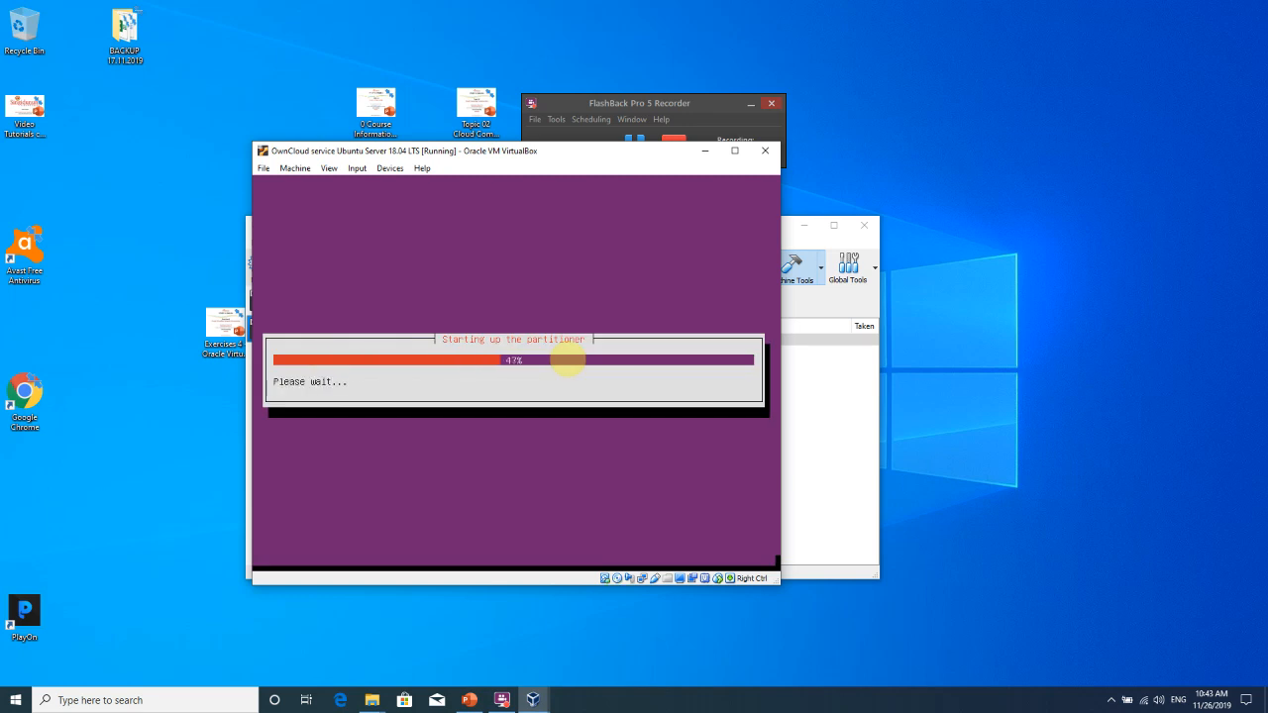
{"action": "key", "text": "Down"}
{"action": "key", "text": "Up"}
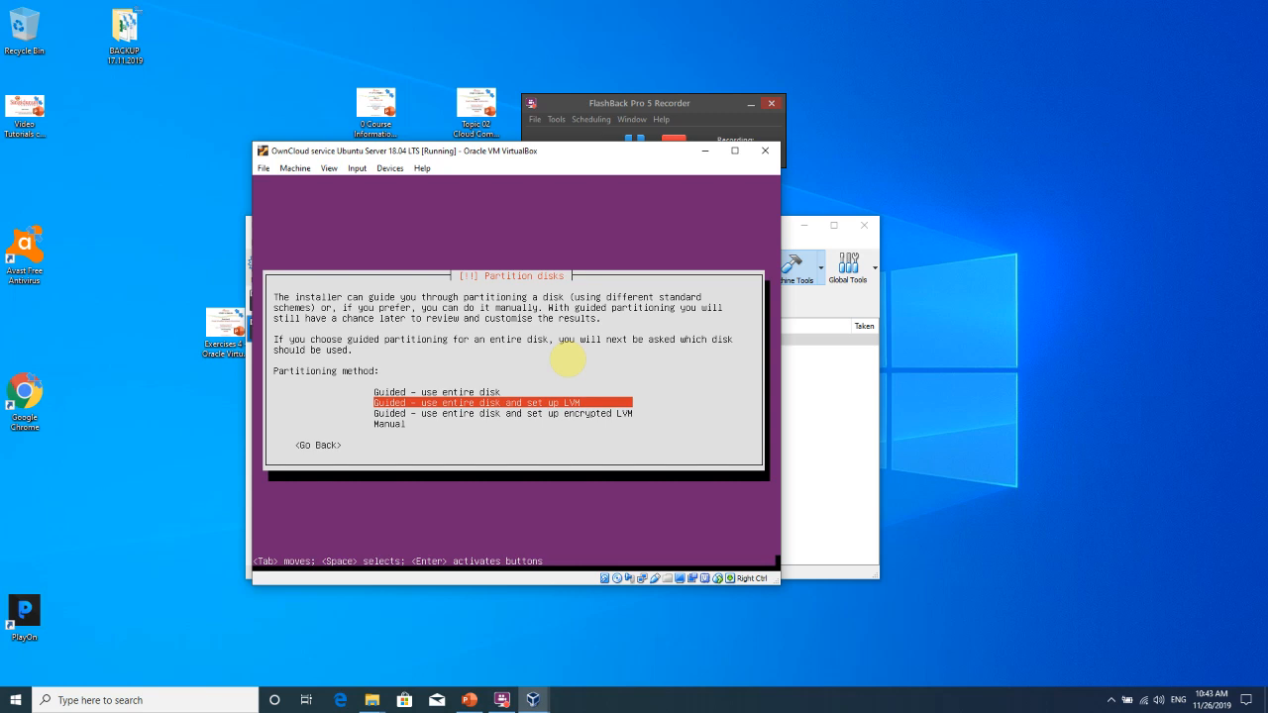
Choose 'Guided - use entire disk' on the SCSI3 (sda) disk and move to <Yes> to write changes.
{"action": "key", "text": "Up"}
{"action": "key", "text": "Down"}
{"action": "key", "text": "Up"}
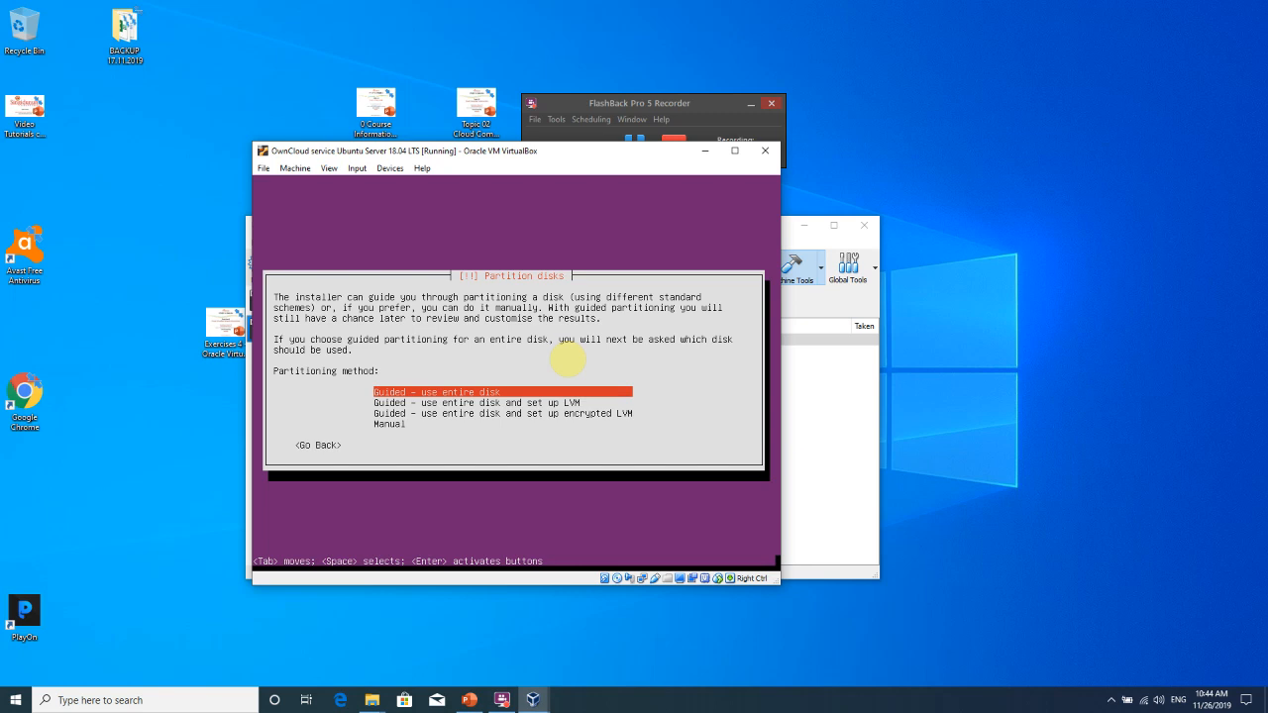
{"action": "key", "text": "Return"}
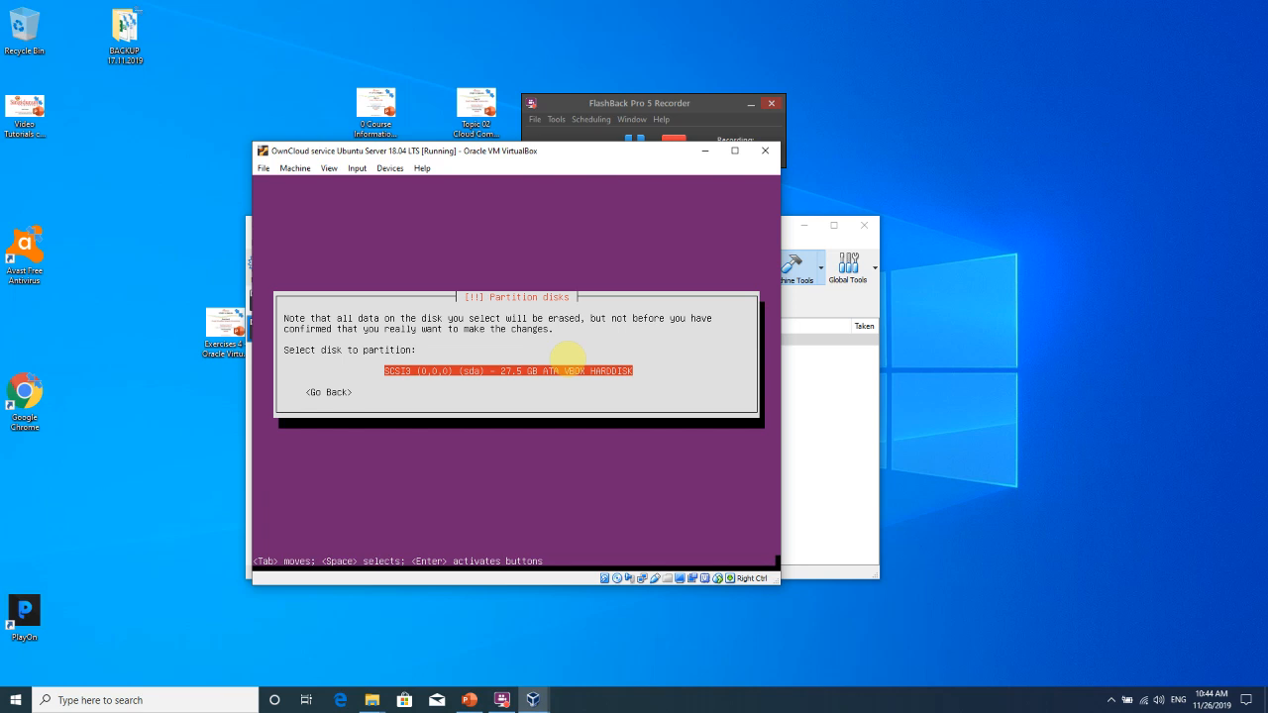
{"action": "key", "text": "Return"}
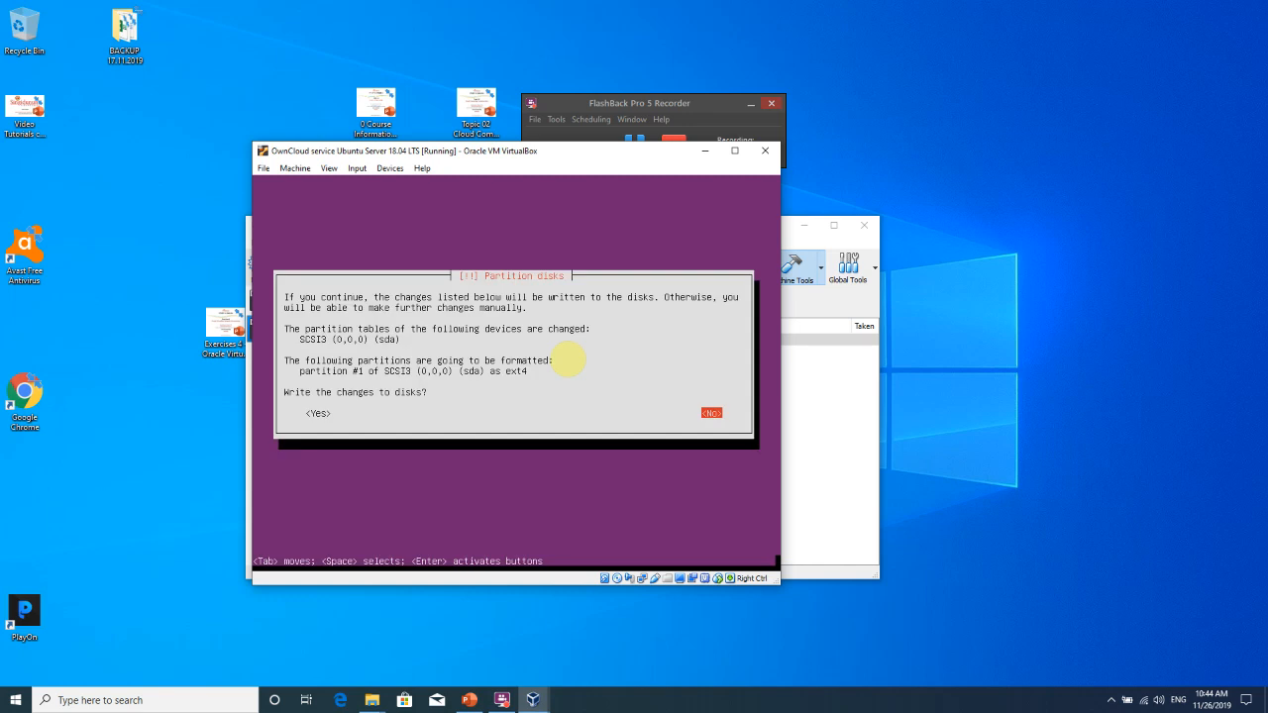
{"action": "key", "text": "Tab"}
Write the ext4 partition changes, wait for system files to copy, and leave the HTTP proxy blank.
{"action": "key", "text": "Return"}
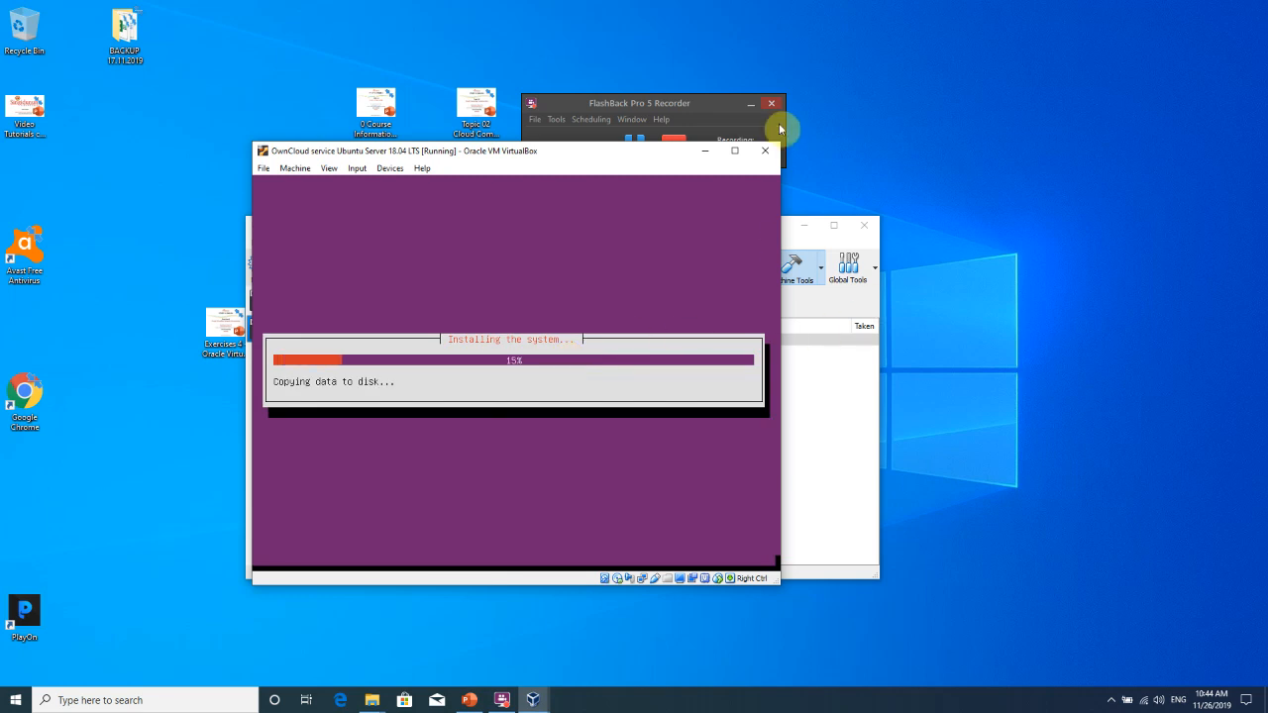
{"action": "left_click_drag", "start_coordinate": [673, 105], "coordinate": [642, 80]}
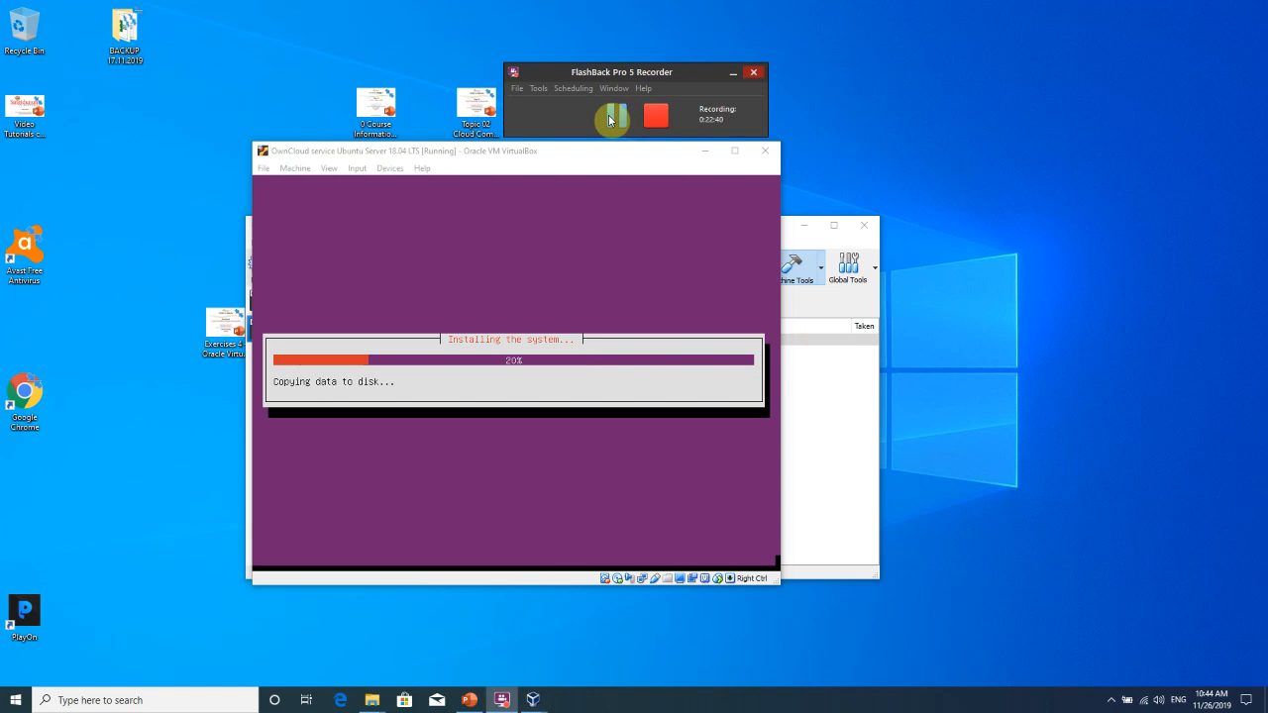
{"action": "left_click", "coordinate": [614, 117]}
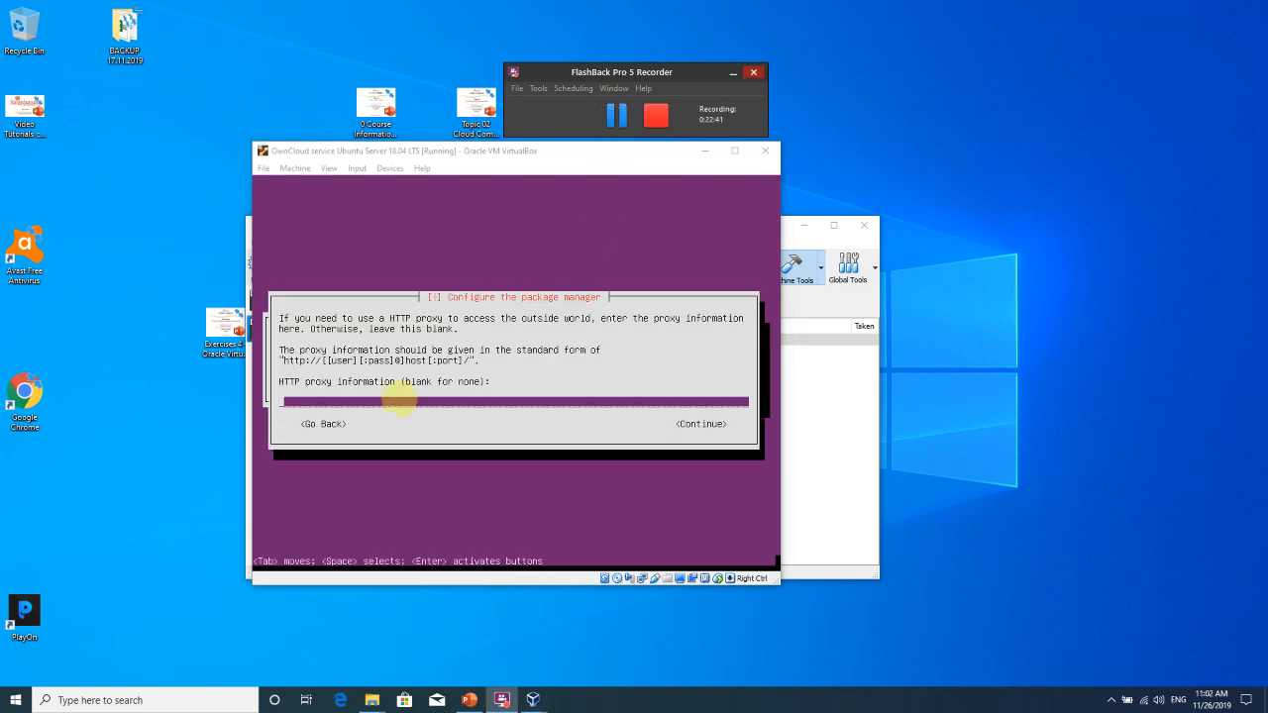
{"action": "left_click", "coordinate": [399, 358]}
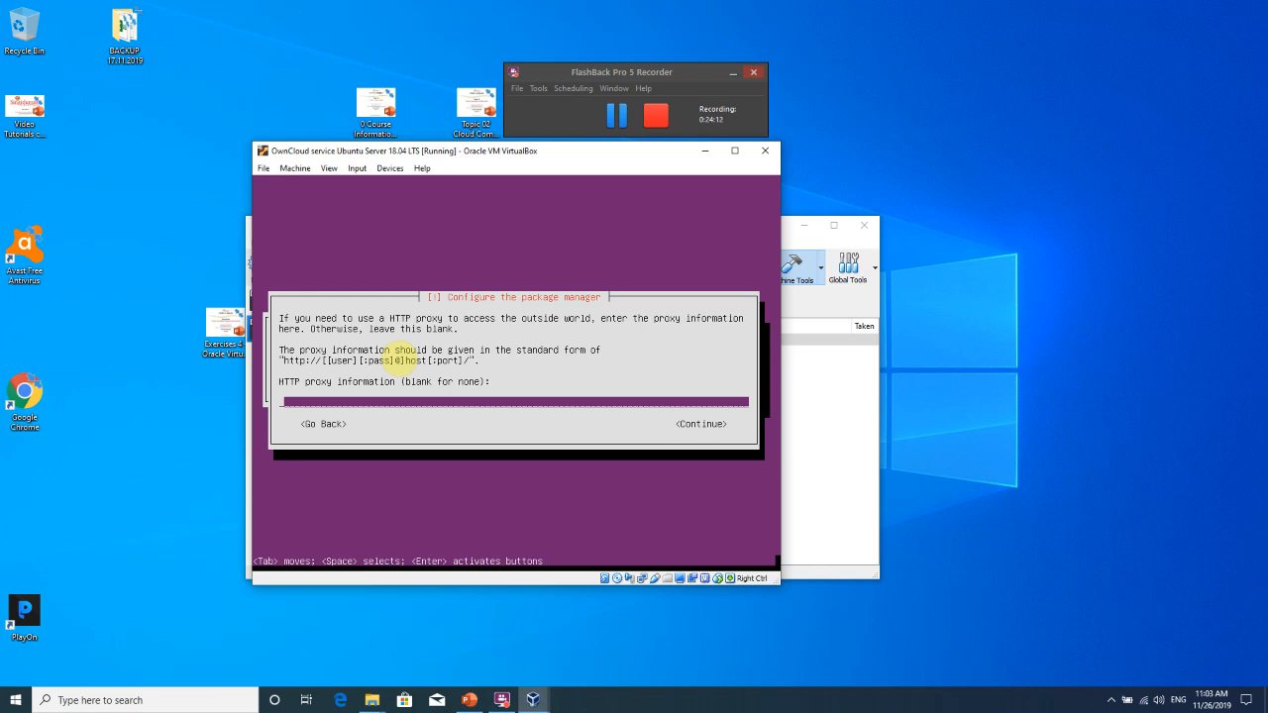
{"action": "key", "text": "Tab"}
Continue apt configuration with no proxy, minimize the VM window and close VirtualBox Manager.
{"action": "key", "text": "Return"}
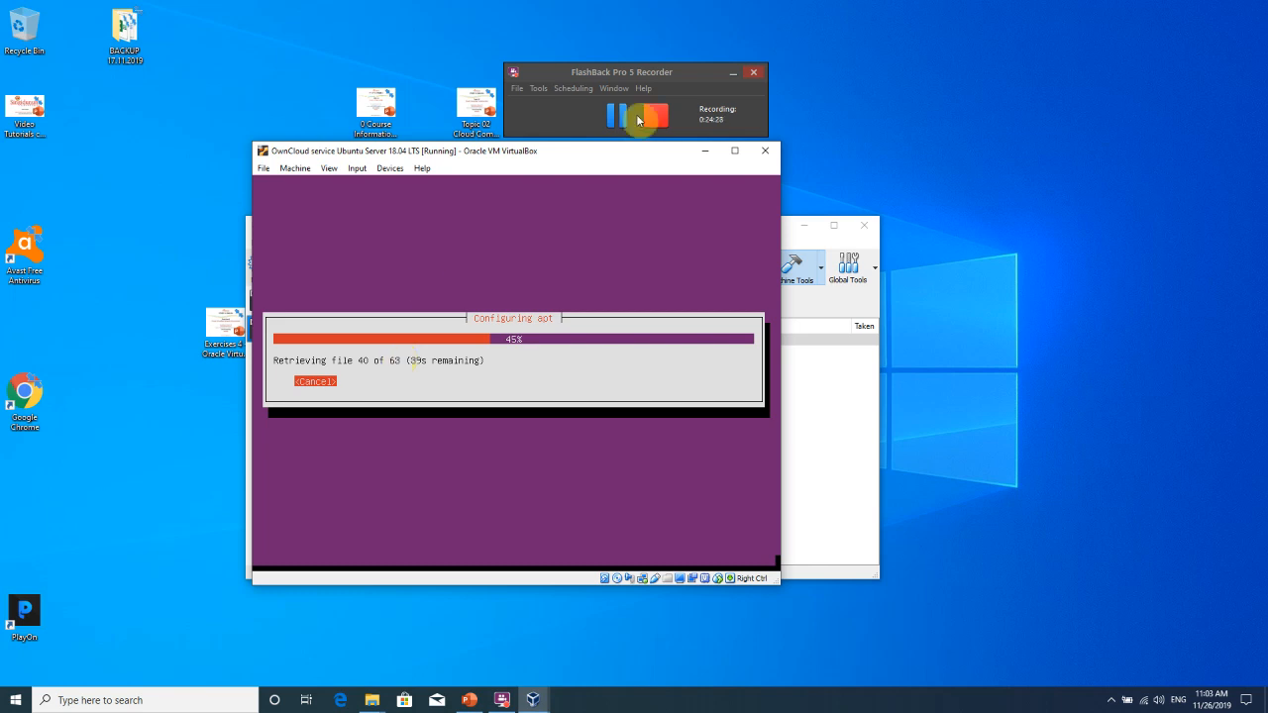
{"action": "left_click", "coordinate": [703, 154]}
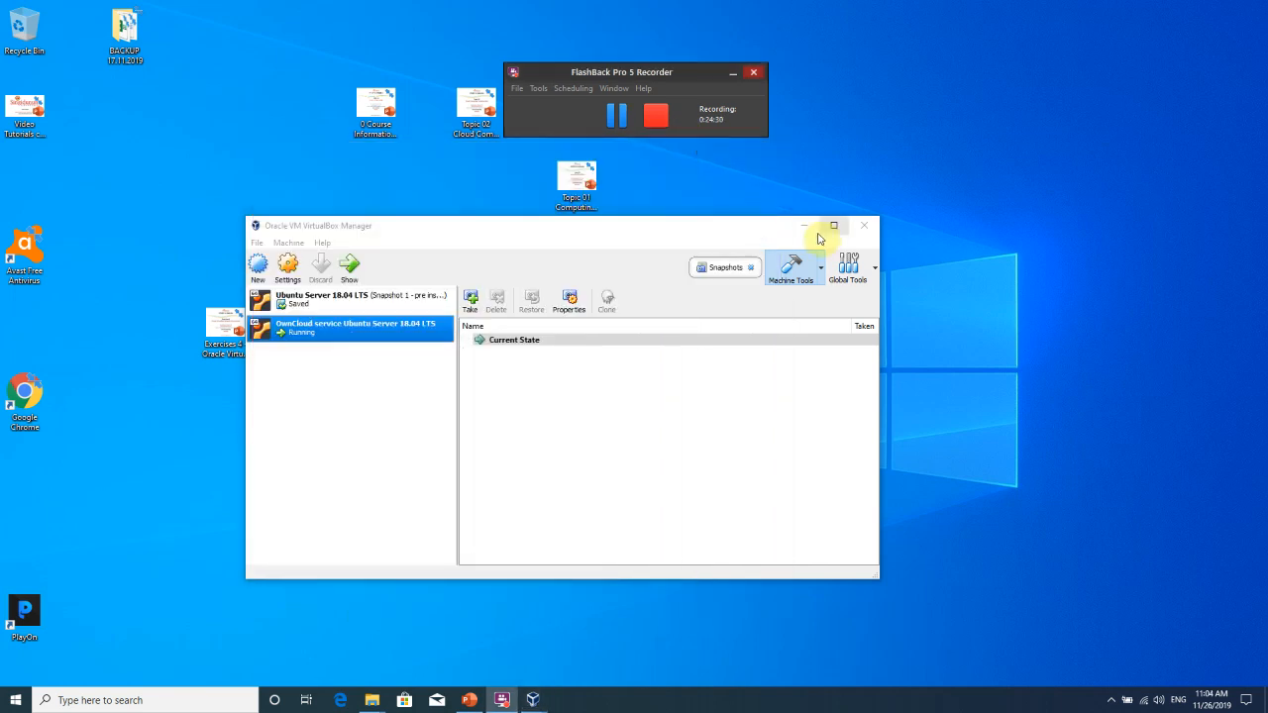
{"action": "left_click", "coordinate": [858, 224]}
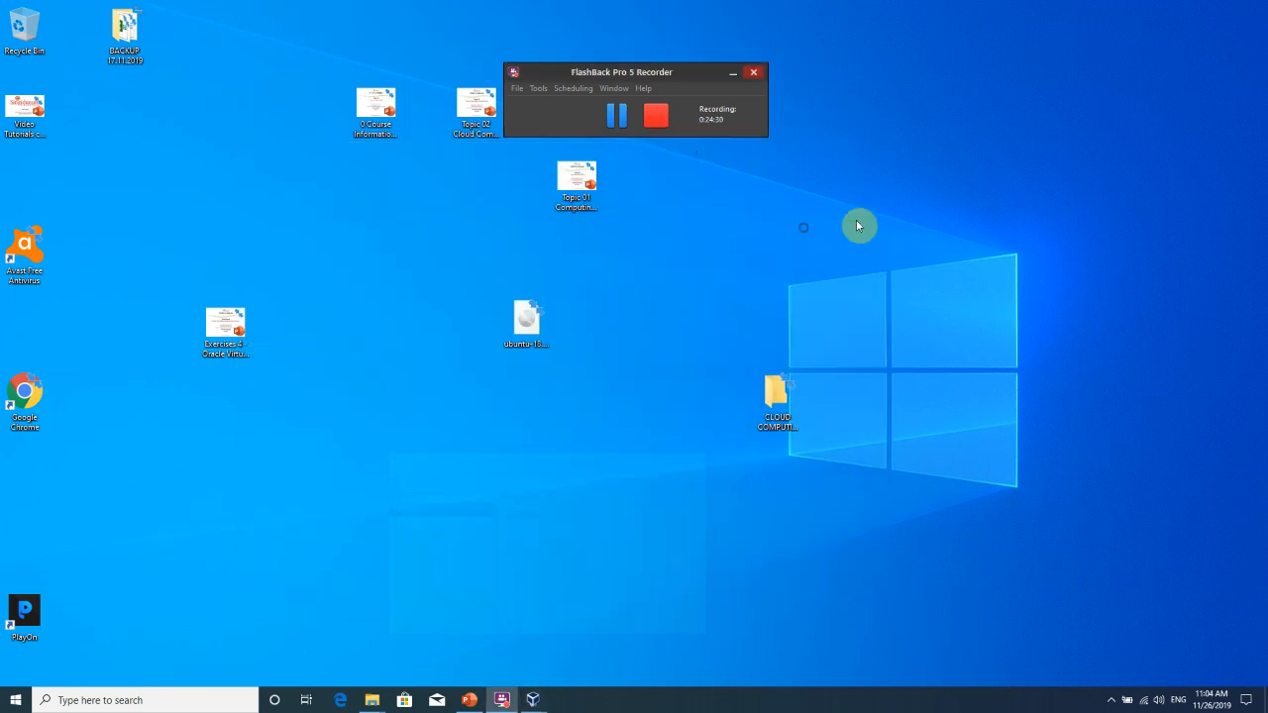
Open Exercises 4.pptx and go to slide 6, Oracle VirtualBox Network Virtualization.
{"action": "double_click", "coordinate": [238, 342]}
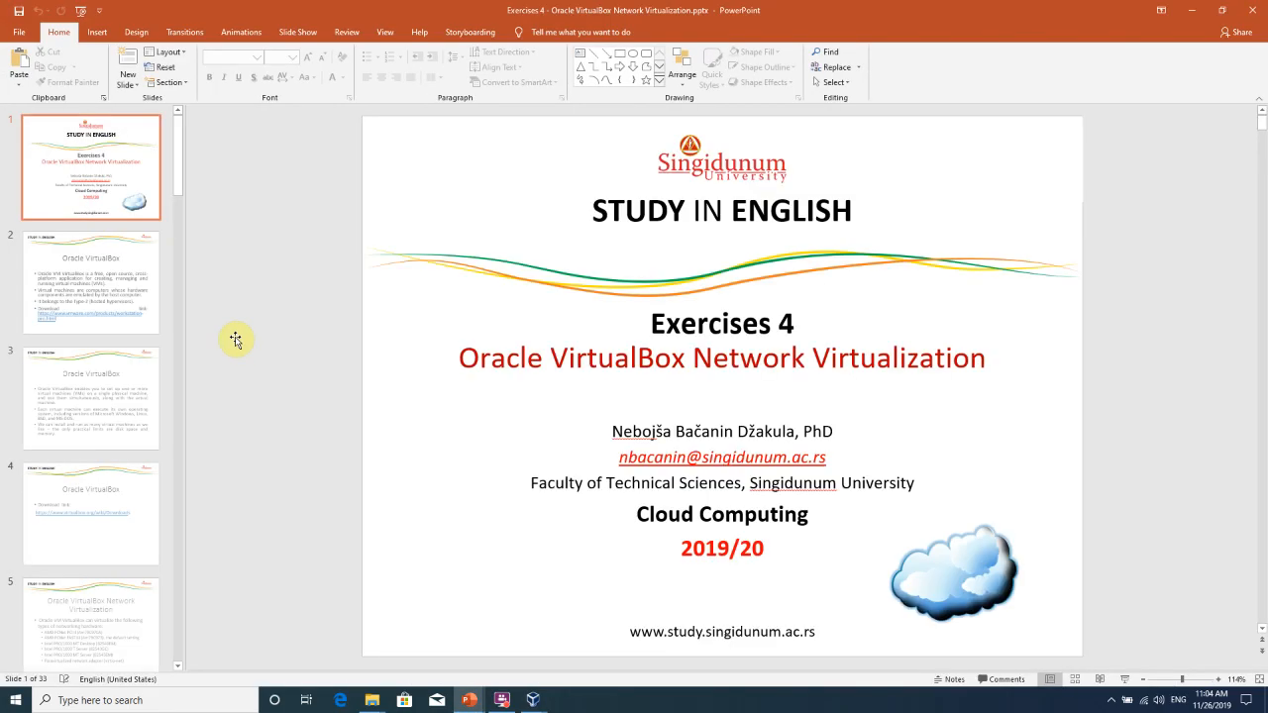
{"action": "left_click", "coordinate": [94, 315]}
{"action": "scroll", "coordinate": [104, 401], "scroll_direction": "down", "scroll_amount": 2}
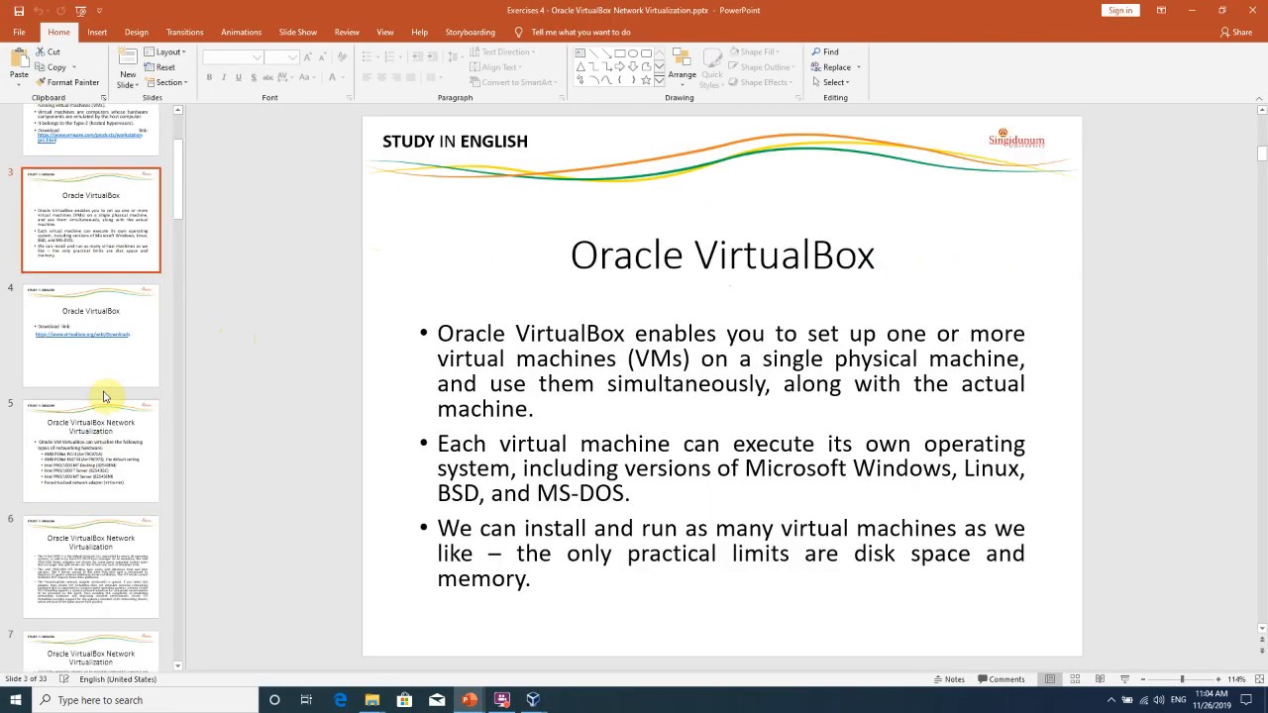
{"action": "left_click", "coordinate": [93, 453]}
{"action": "scroll", "coordinate": [89, 454], "scroll_direction": "down", "scroll_amount": 2}
{"action": "left_click", "coordinate": [94, 396]}
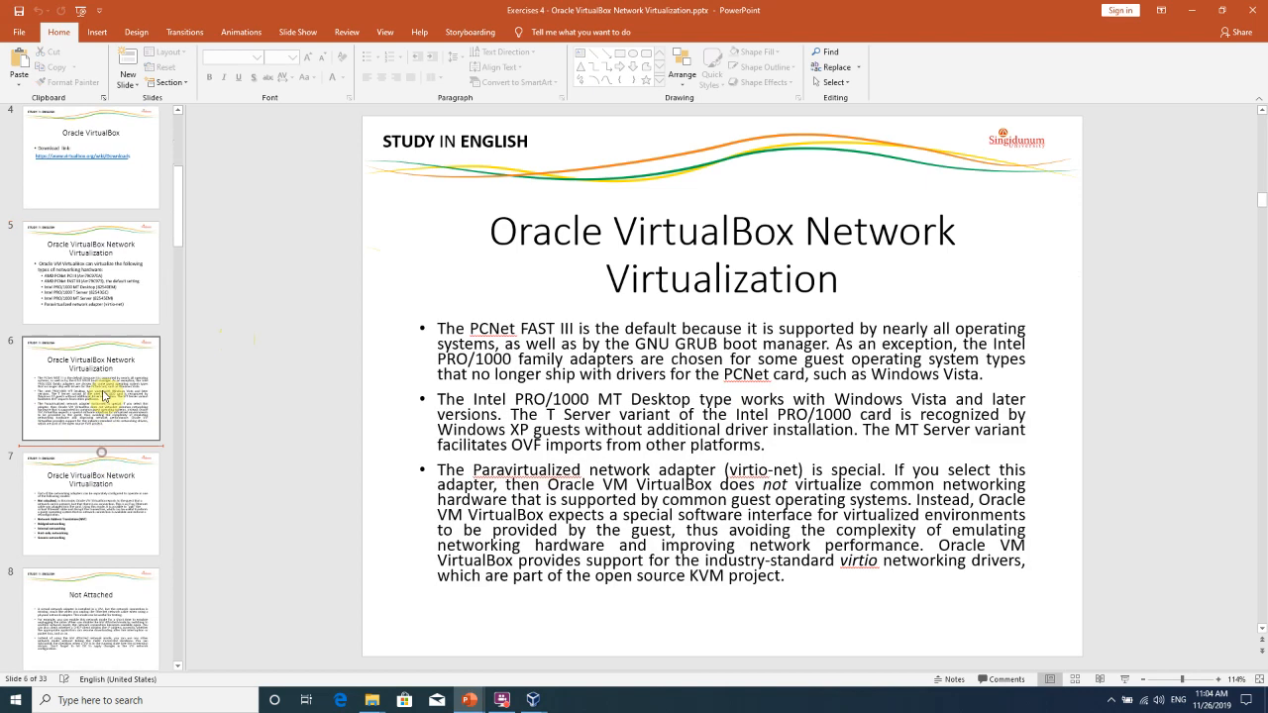
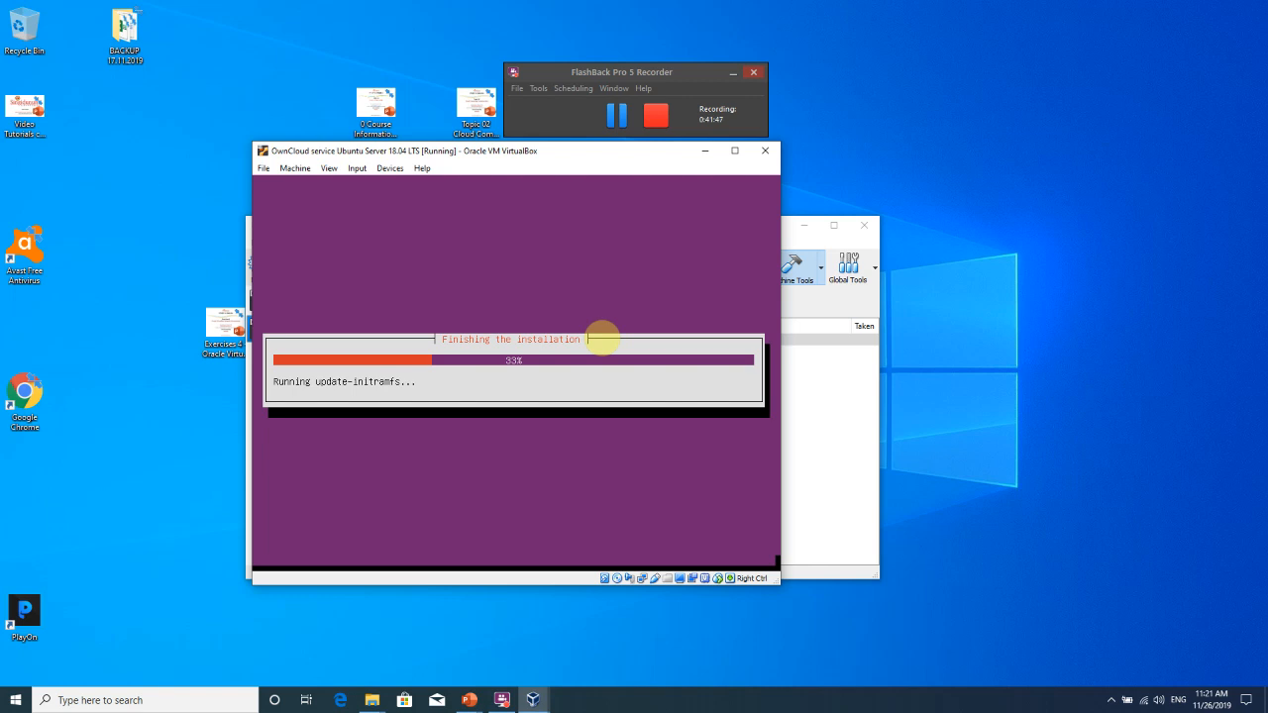
Once the installer finishes, drag the OwnCloud VM window aside to reveal VirtualBox Manager.
{"action": "left_click_drag", "start_coordinate": [562, 155], "coordinate": [623, 257]}
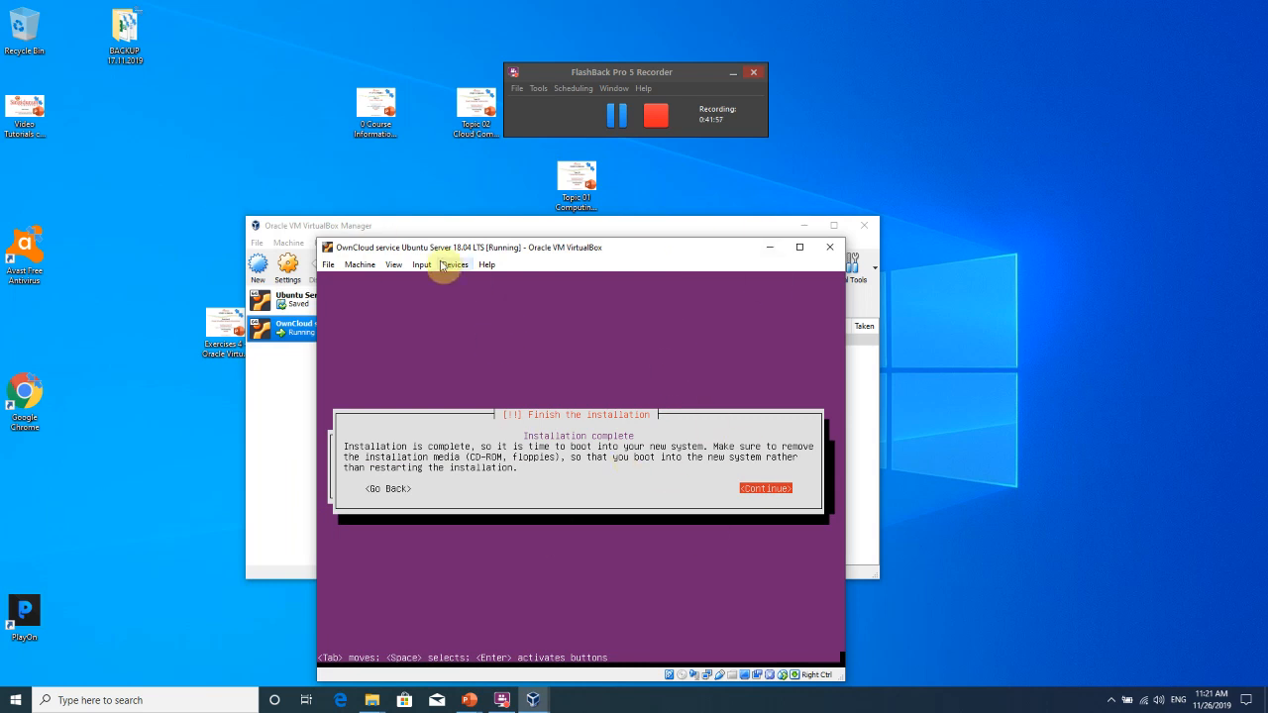
{"action": "left_click", "coordinate": [329, 265]}
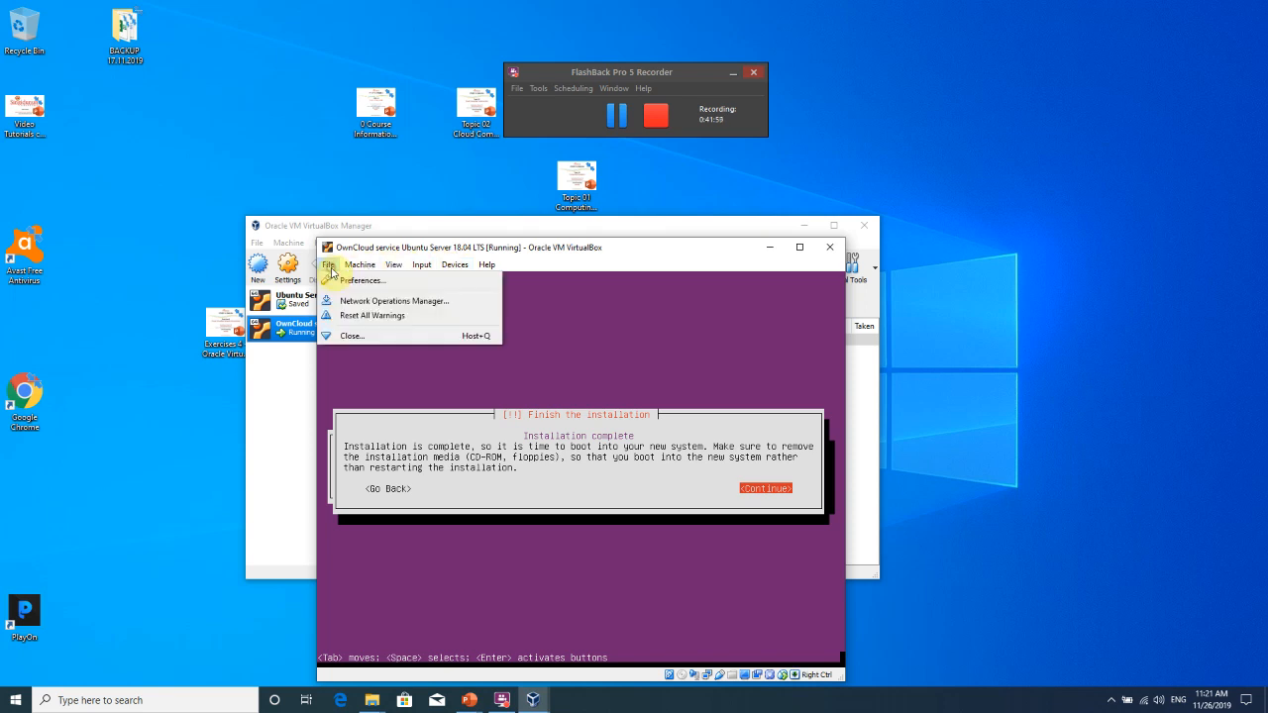
{"action": "mouse_move", "coordinate": [379, 271]}
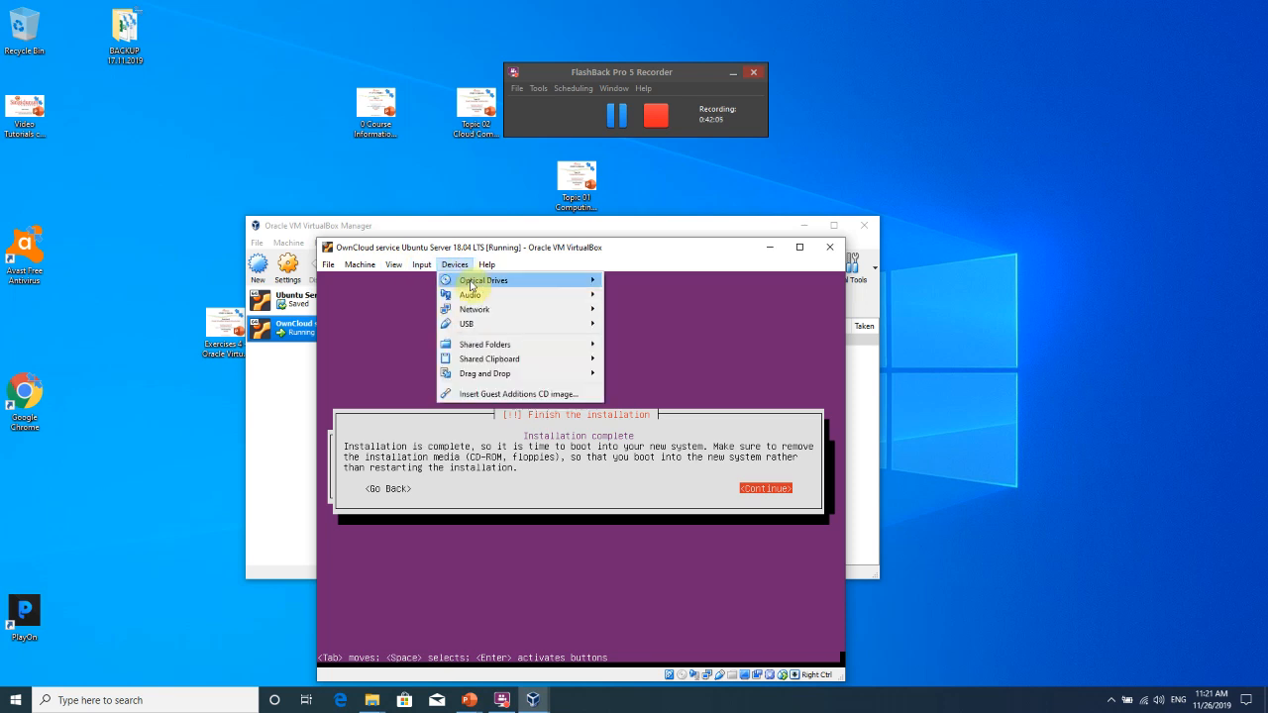
{"action": "mouse_move", "coordinate": [472, 287]}
{"action": "mouse_move", "coordinate": [642, 285]}
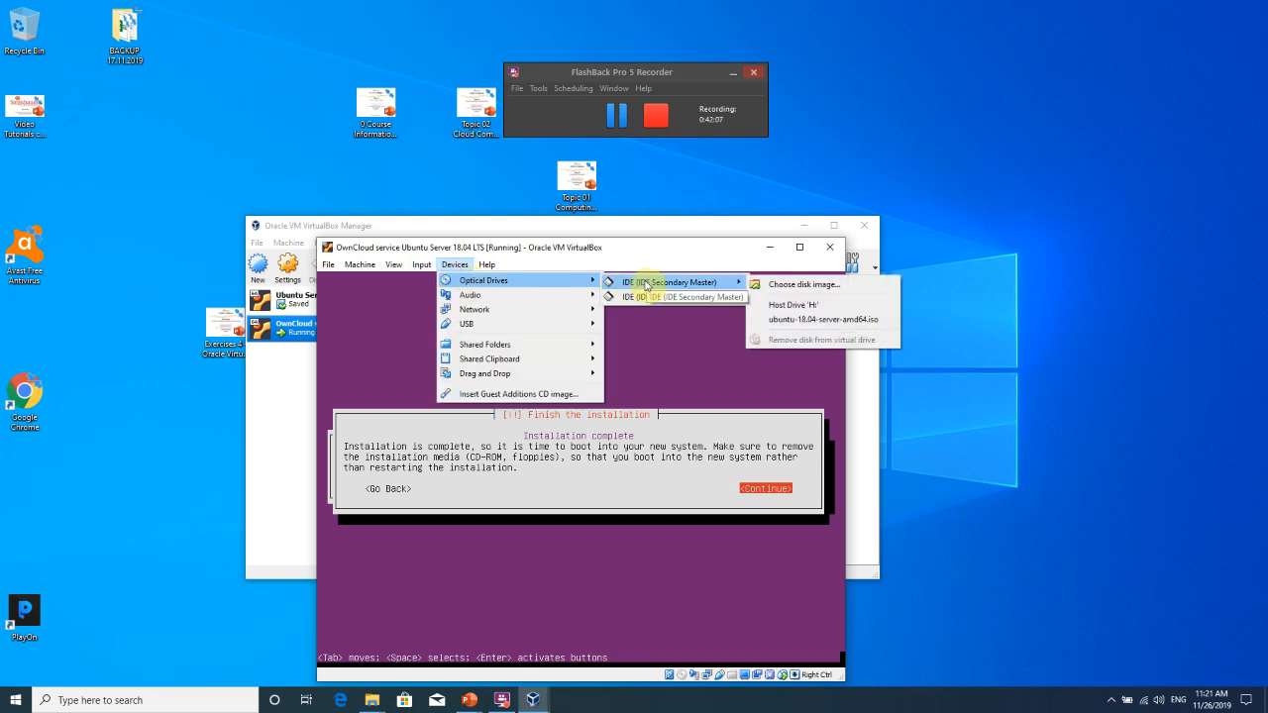
{"action": "mouse_move", "coordinate": [698, 300]}
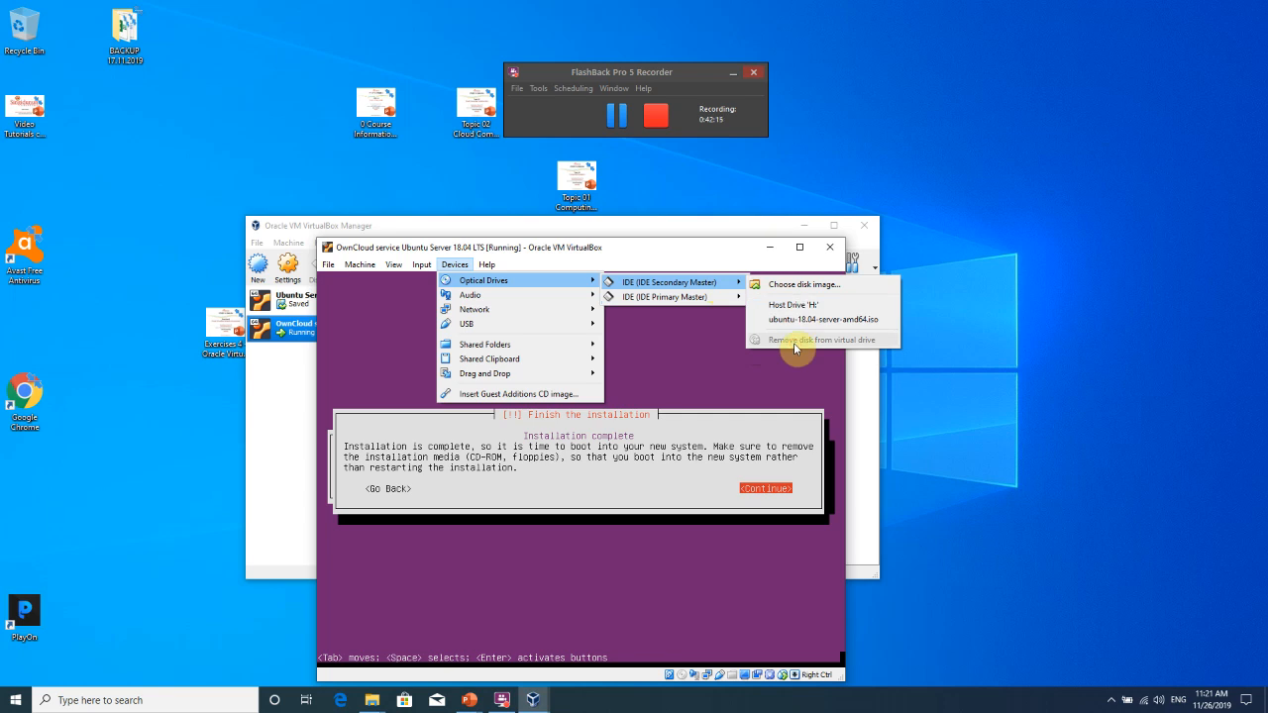
{"action": "left_click", "coordinate": [548, 498]}
Continue past Installation complete to reboot, reposition the console window and dismiss the mouse integration notice.
{"action": "key", "text": "Return"}
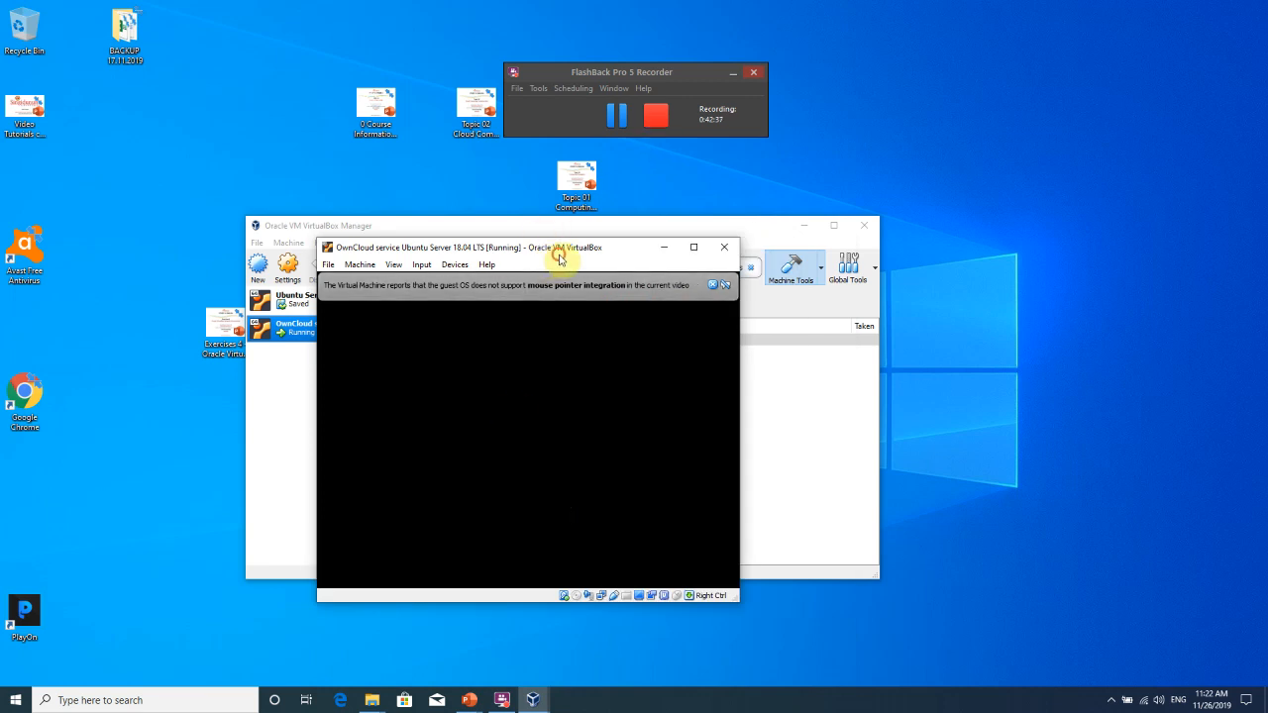
{"action": "left_click_drag", "start_coordinate": [559, 254], "coordinate": [591, 210]}
{"action": "left_click", "coordinate": [743, 243]}
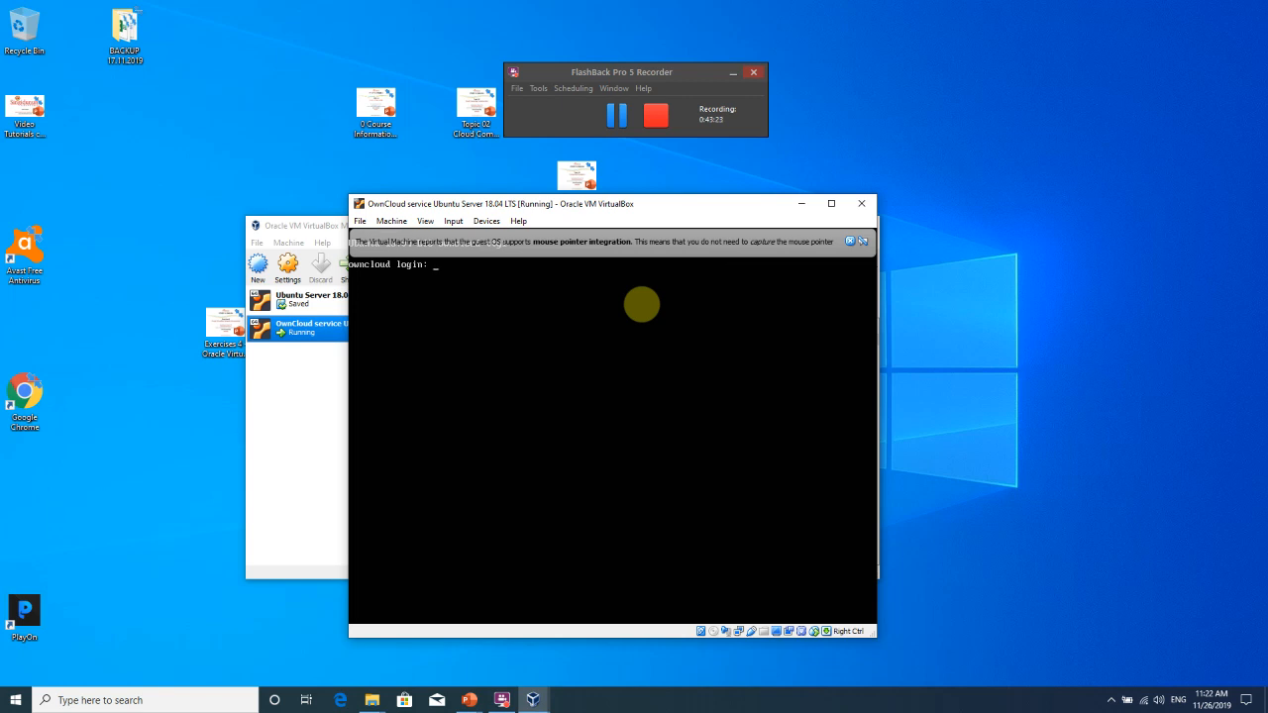
Log in at the owncloud console with the server user's name and password.
{"action": "left_click", "coordinate": [853, 244]}
{"action": "type", "text": "nebojs"}
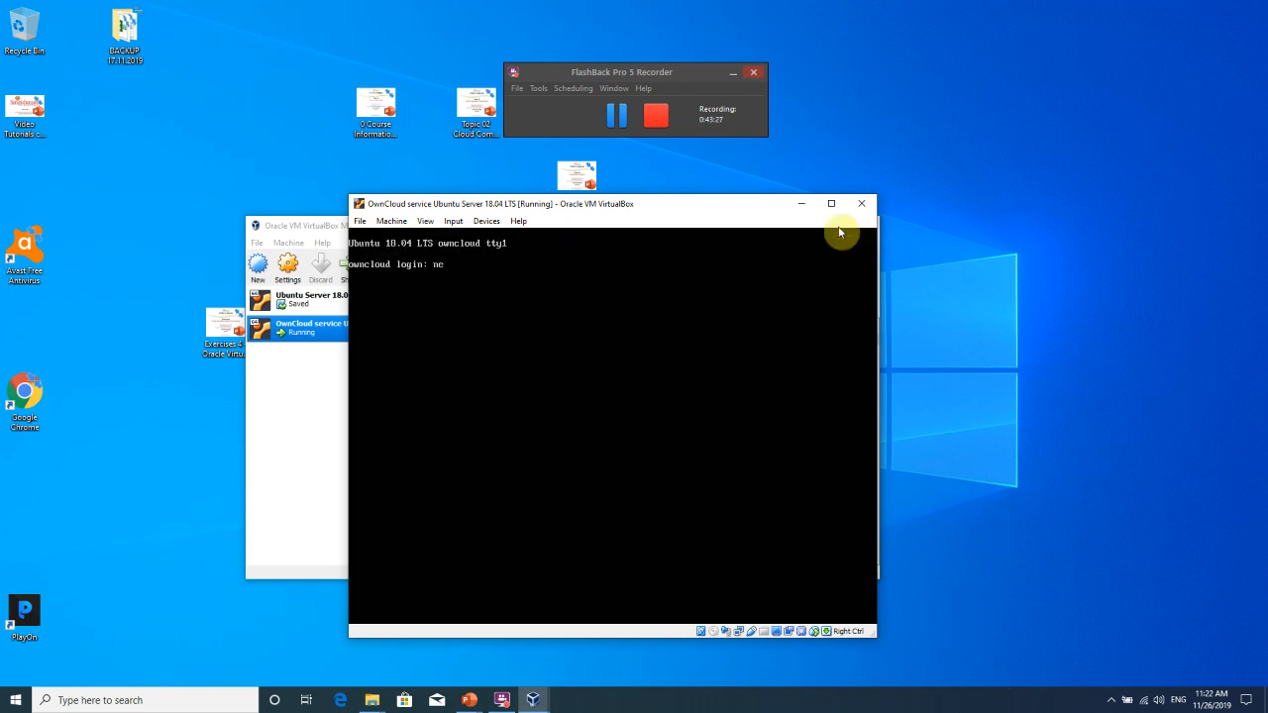
{"action": "key", "text": "BackSpace"}
{"action": "key", "text": "BackSpace"}
{"action": "key", "text": "BackSpace"}
{"action": "key", "text": "BackSpace"}
{"action": "key", "text": "BackSpace"}
{"action": "key", "text": "BackSpace"}
{"action": "type", "text": "ownclouduser"}
{"action": "key", "text": "Return"}
{"action": "type", "text": "nek"}
{"action": "key", "text": "BackSpace"}
{"action": "key", "text": "BackSpace"}
{"action": "key", "text": "BackSpace"}
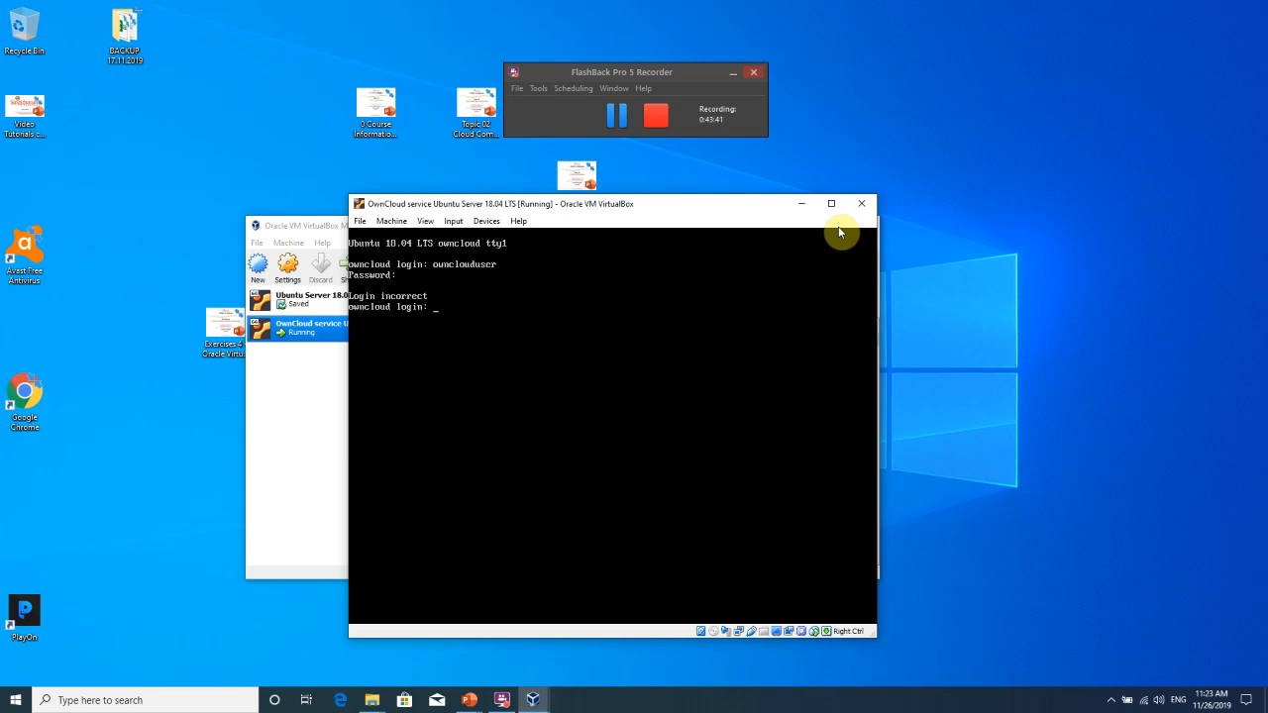
{"action": "type", "text": "ownclouduser"}
{"action": "key", "text": "Return"}
Clear the screen and run ifconfig, showing enp0s3 at 10.0.2.15.
{"action": "type", "text": "clear"}
{"action": "key", "text": "Return"}
{"action": "type", "text": "loud:~$ ifconfig"}
{"action": "key", "text": "Return"}
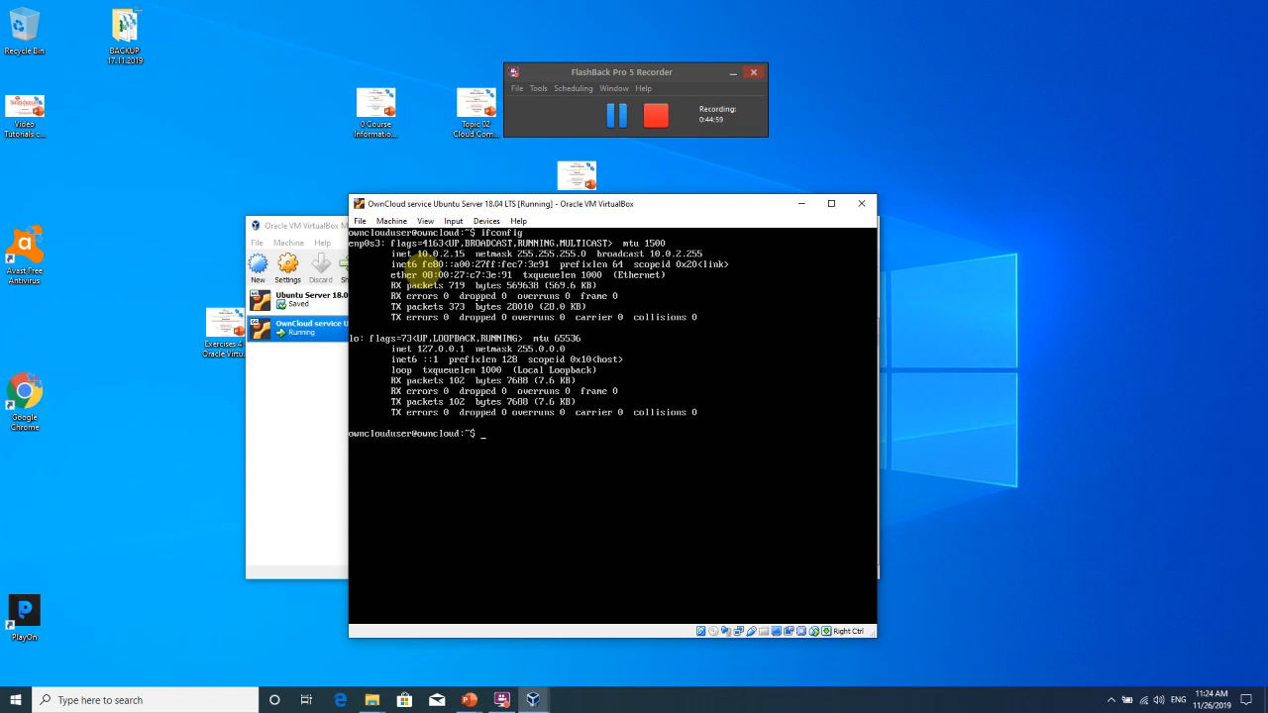
{"action": "type", "text": "ping www.google.com"}
{"action": "key", "text": "Return"}
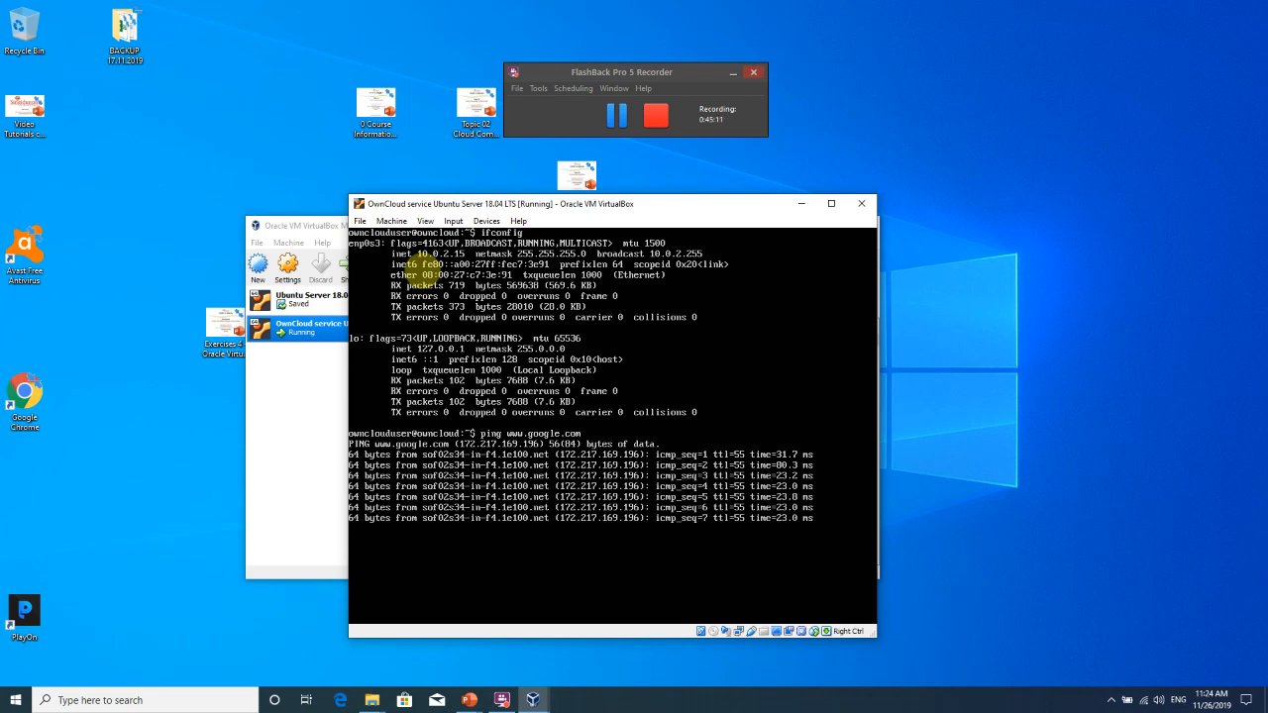
{"action": "key", "text": "ctrl+c"}
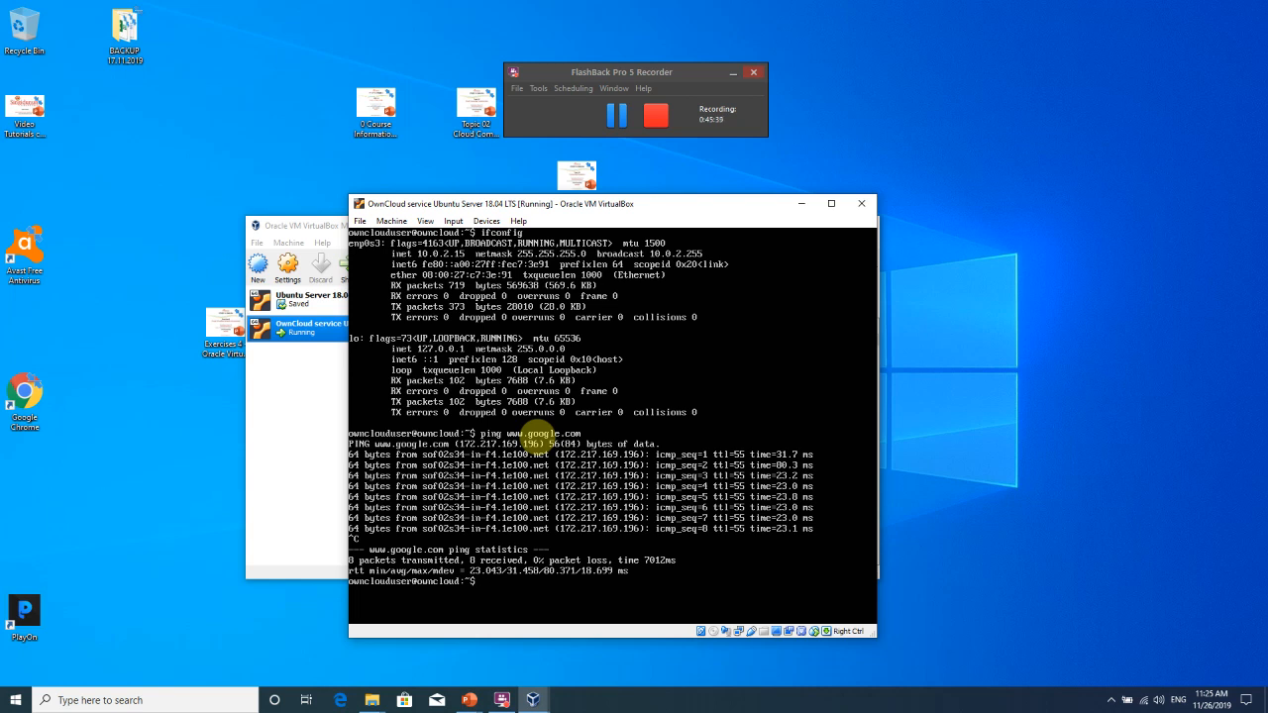
{"action": "type", "text": "udo init 0"}
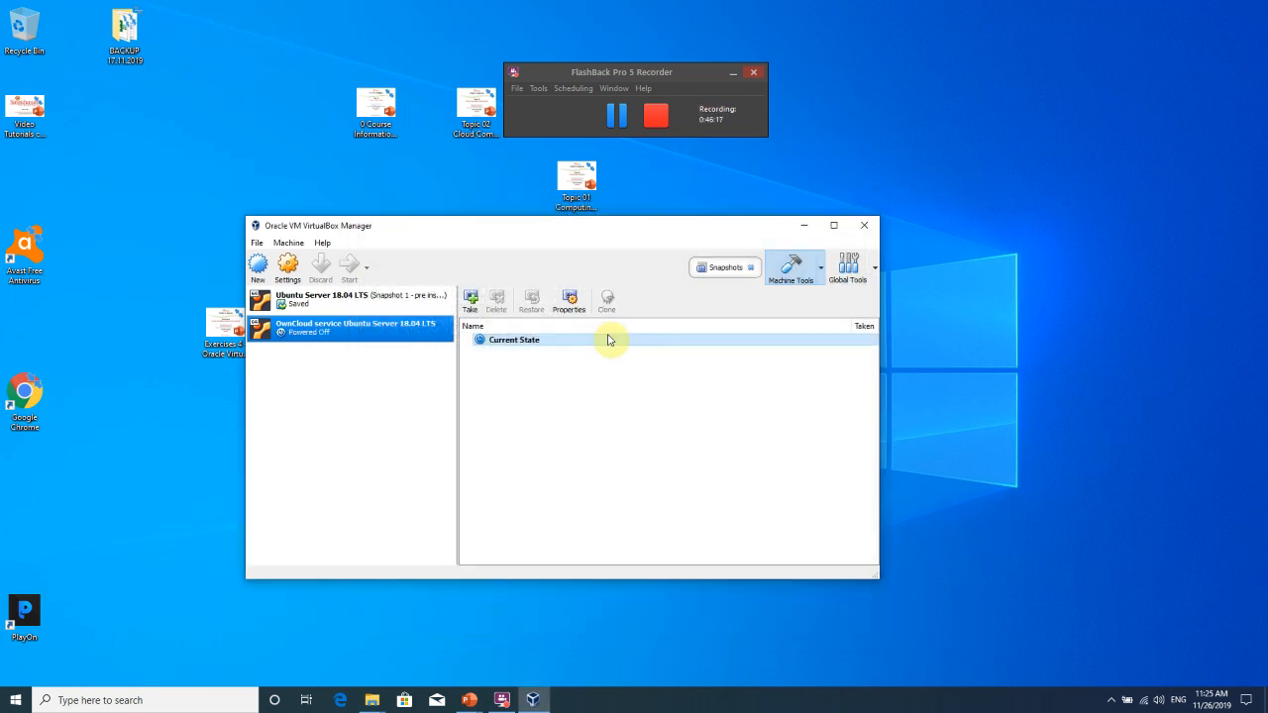
{"action": "right_click", "coordinate": [299, 336]}
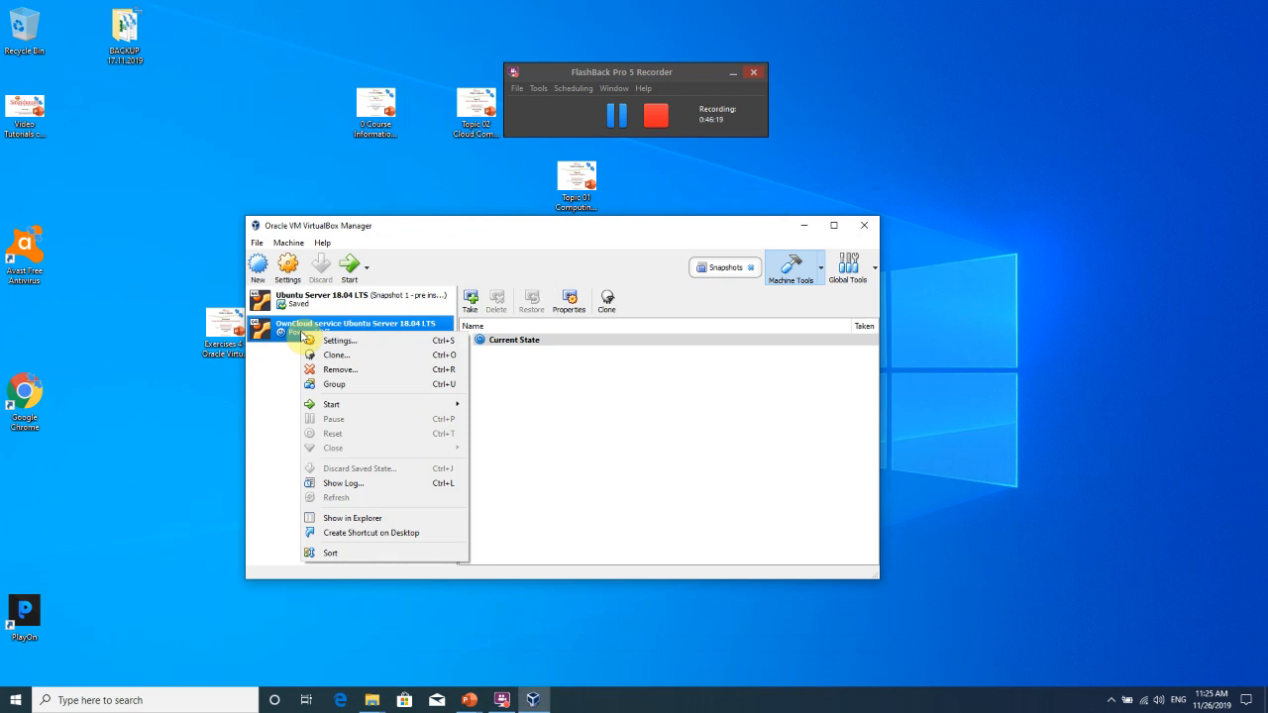
{"action": "left_click", "coordinate": [289, 368]}
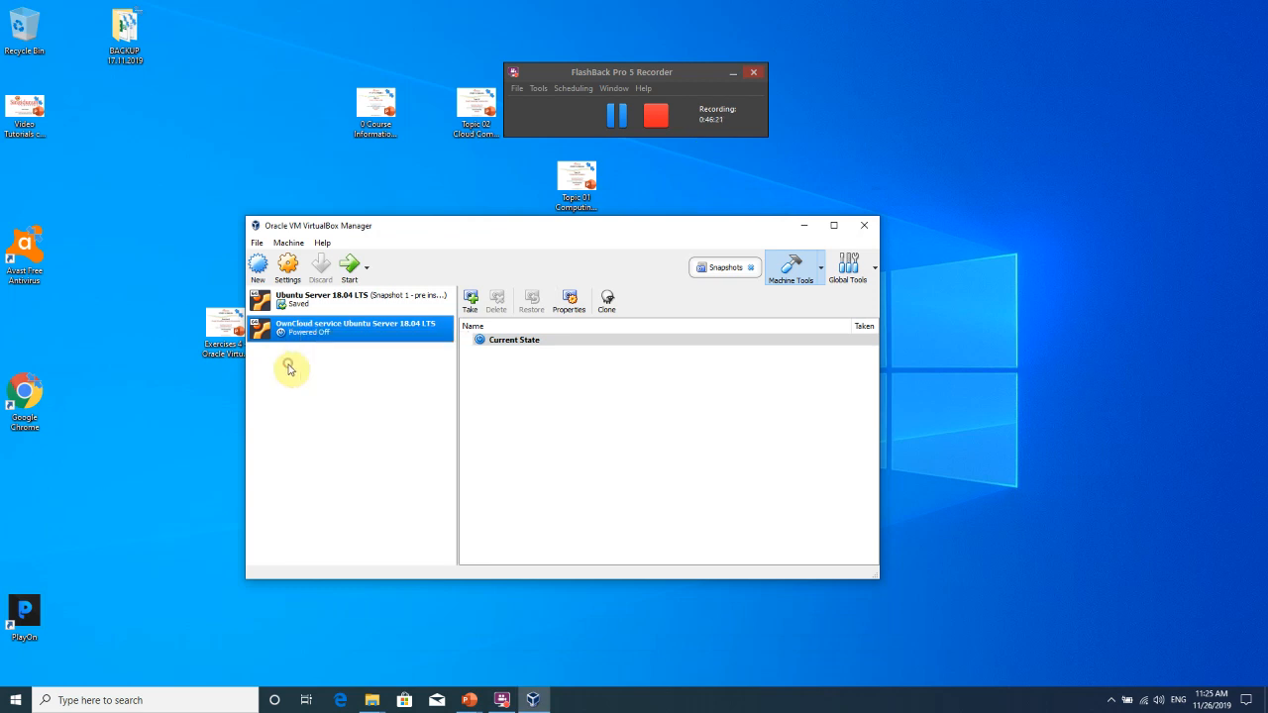
{"action": "left_click", "coordinate": [352, 309]}
{"action": "left_click", "coordinate": [347, 330]}
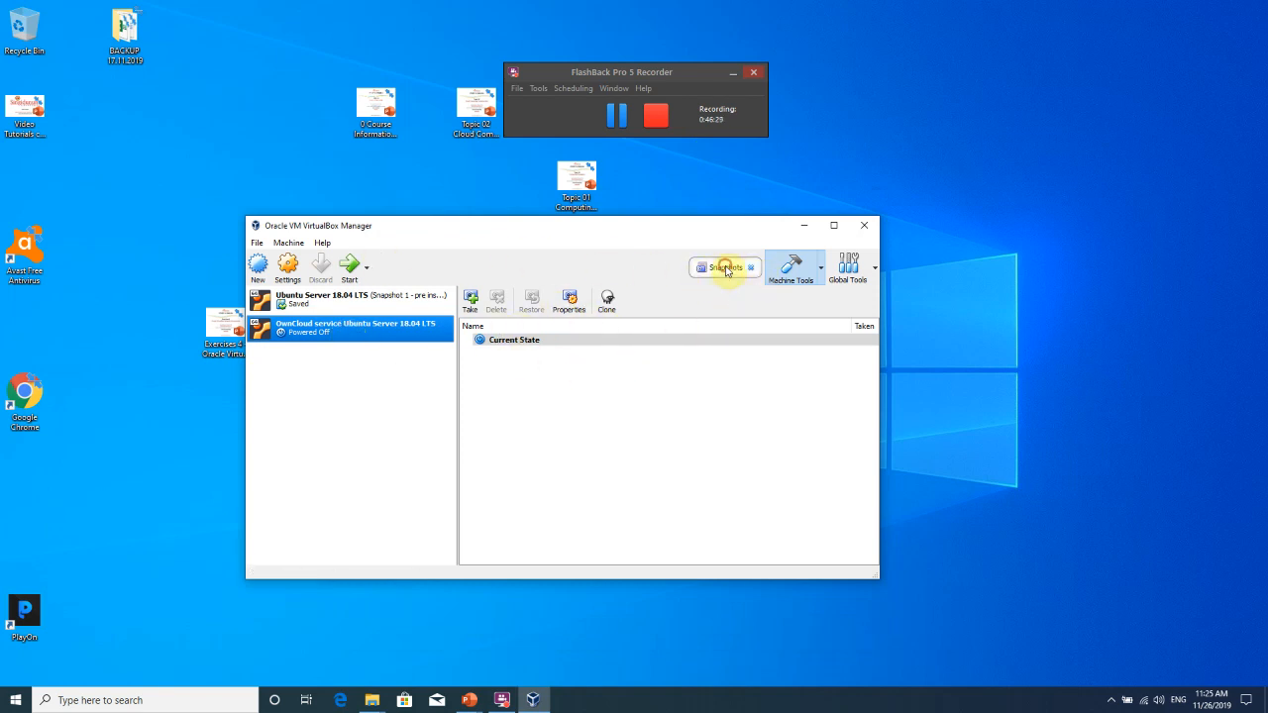
{"action": "left_click", "coordinate": [289, 243]}
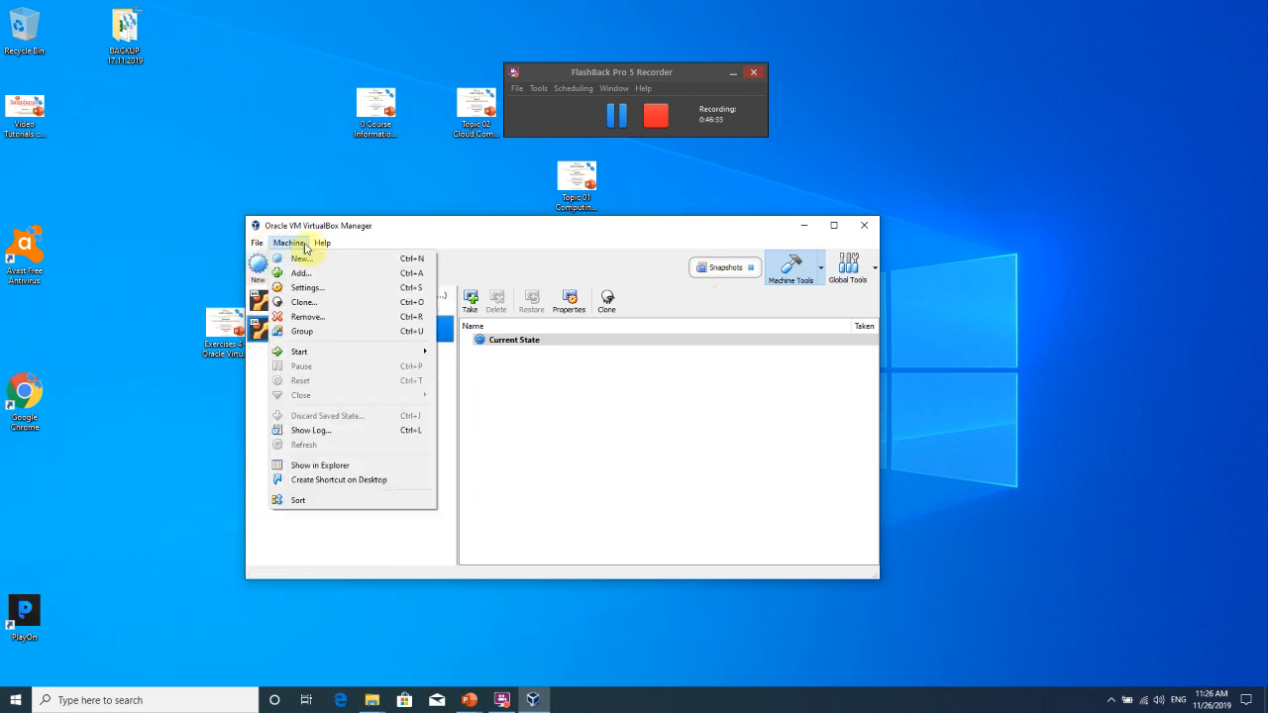
{"action": "mouse_move", "coordinate": [313, 247]}
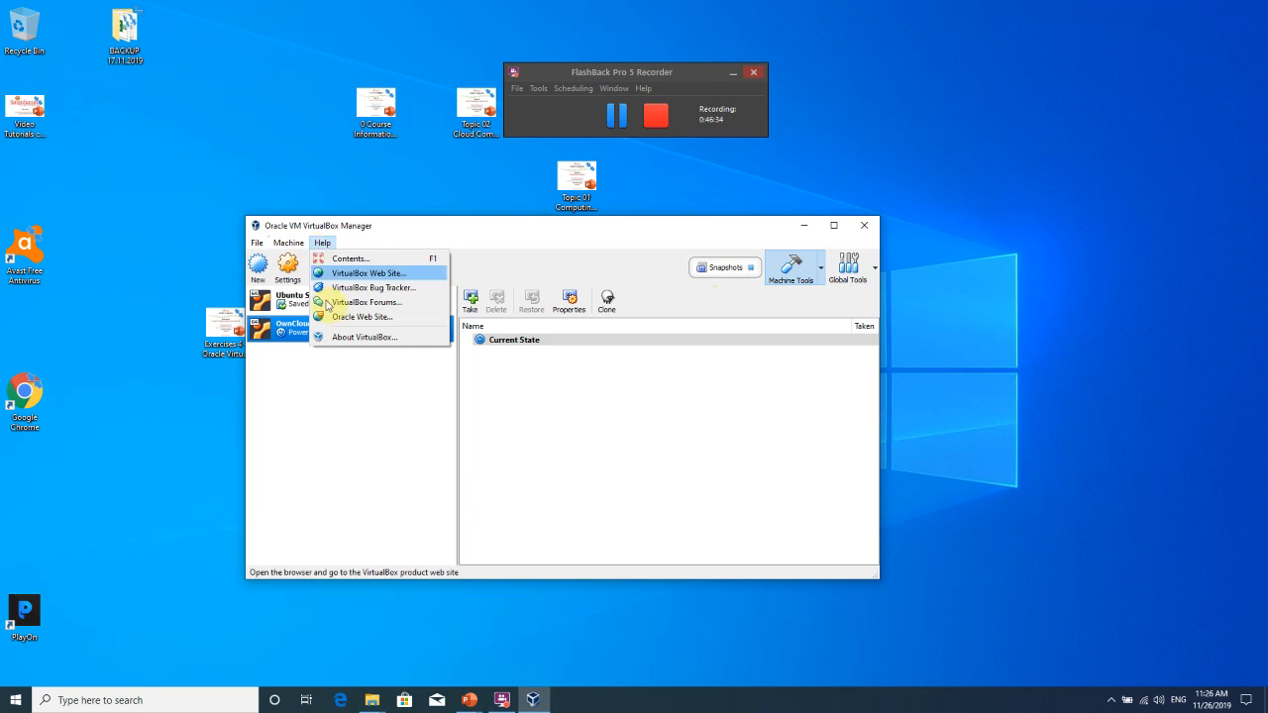
{"action": "left_click", "coordinate": [335, 423]}
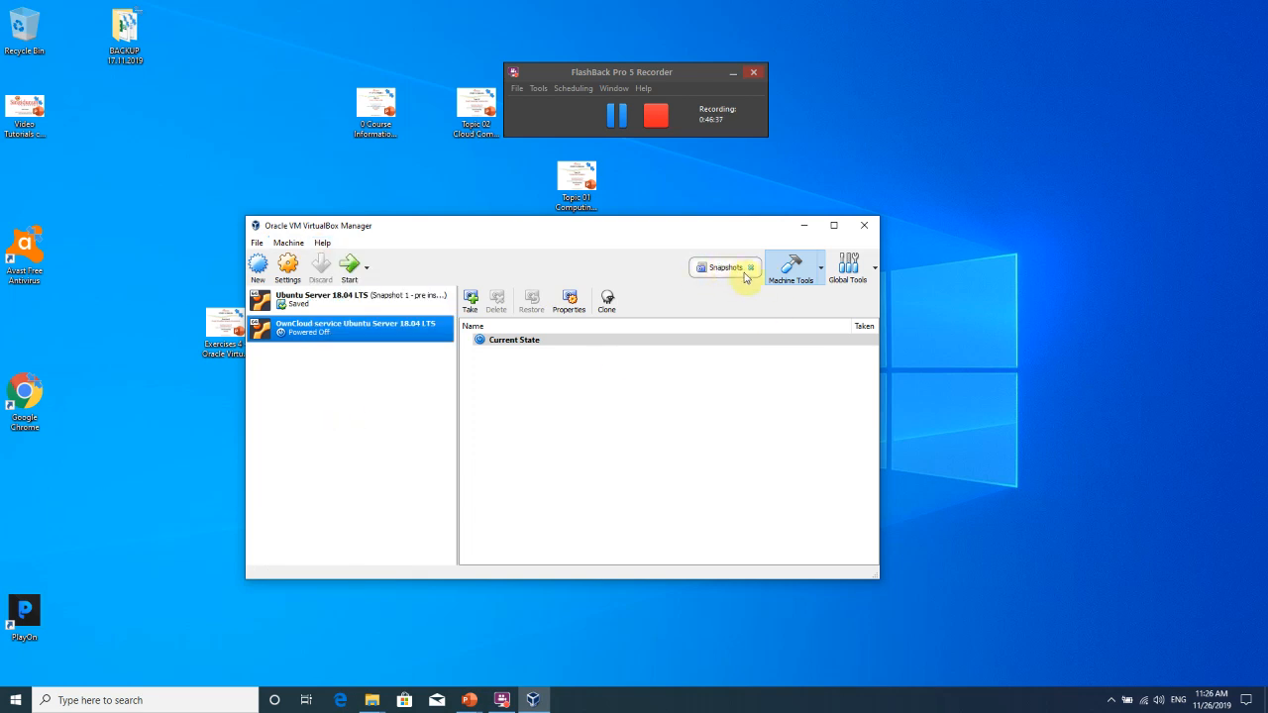
{"action": "left_click", "coordinate": [820, 275]}
{"action": "left_click", "coordinate": [820, 282]}
{"action": "left_click", "coordinate": [750, 267]}
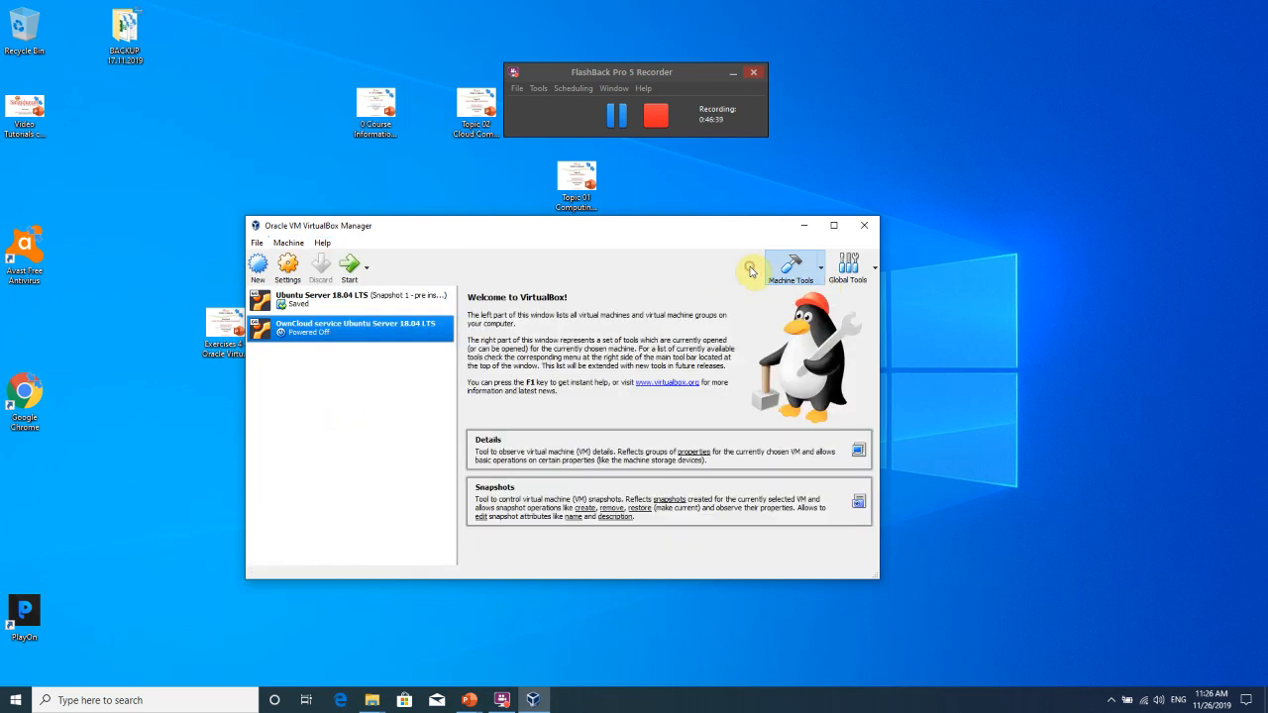
{"action": "left_click", "coordinate": [822, 276]}
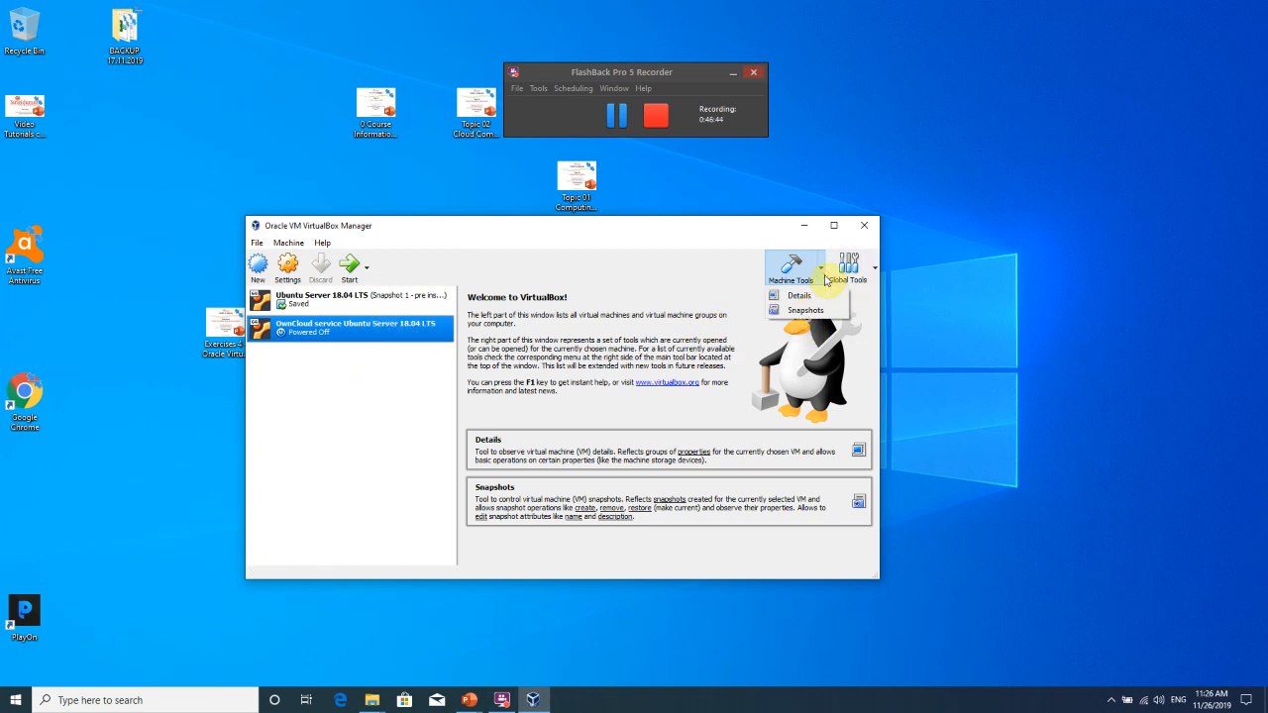
{"action": "left_click", "coordinate": [822, 276]}
{"action": "left_click", "coordinate": [822, 277]}
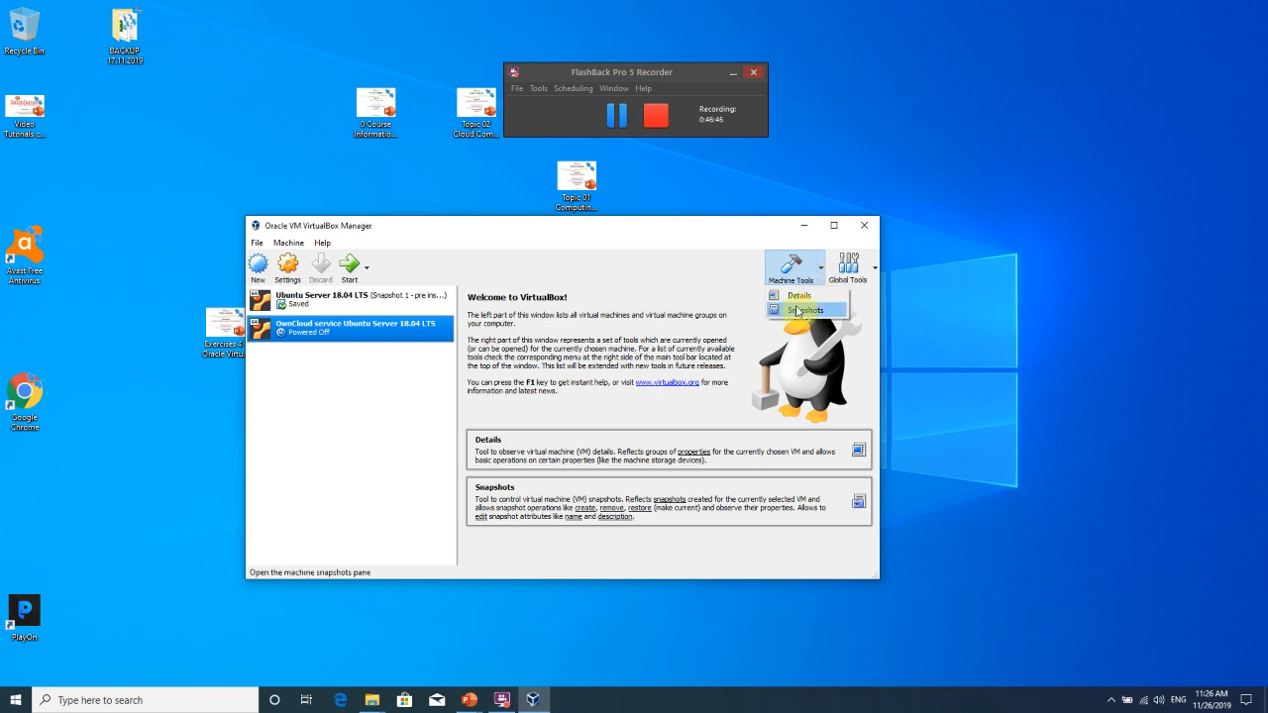
{"action": "left_click", "coordinate": [797, 312]}
{"action": "left_click", "coordinate": [821, 275]}
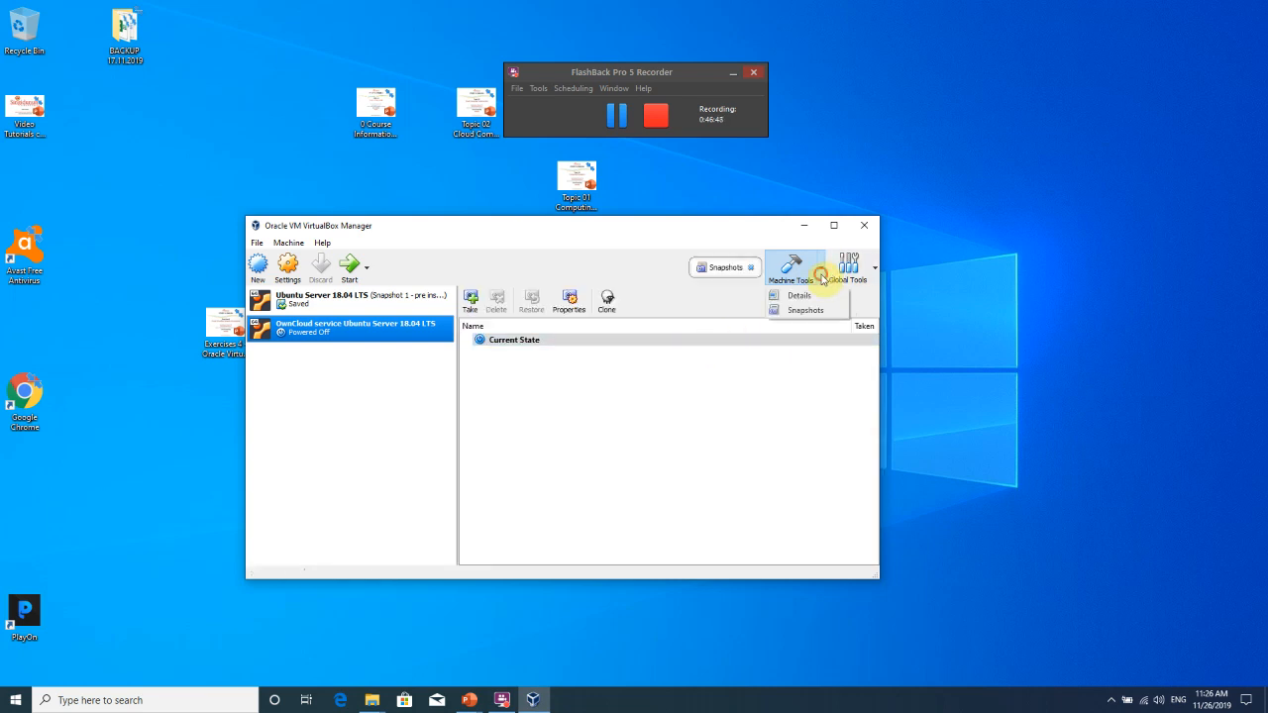
{"action": "left_click", "coordinate": [797, 312]}
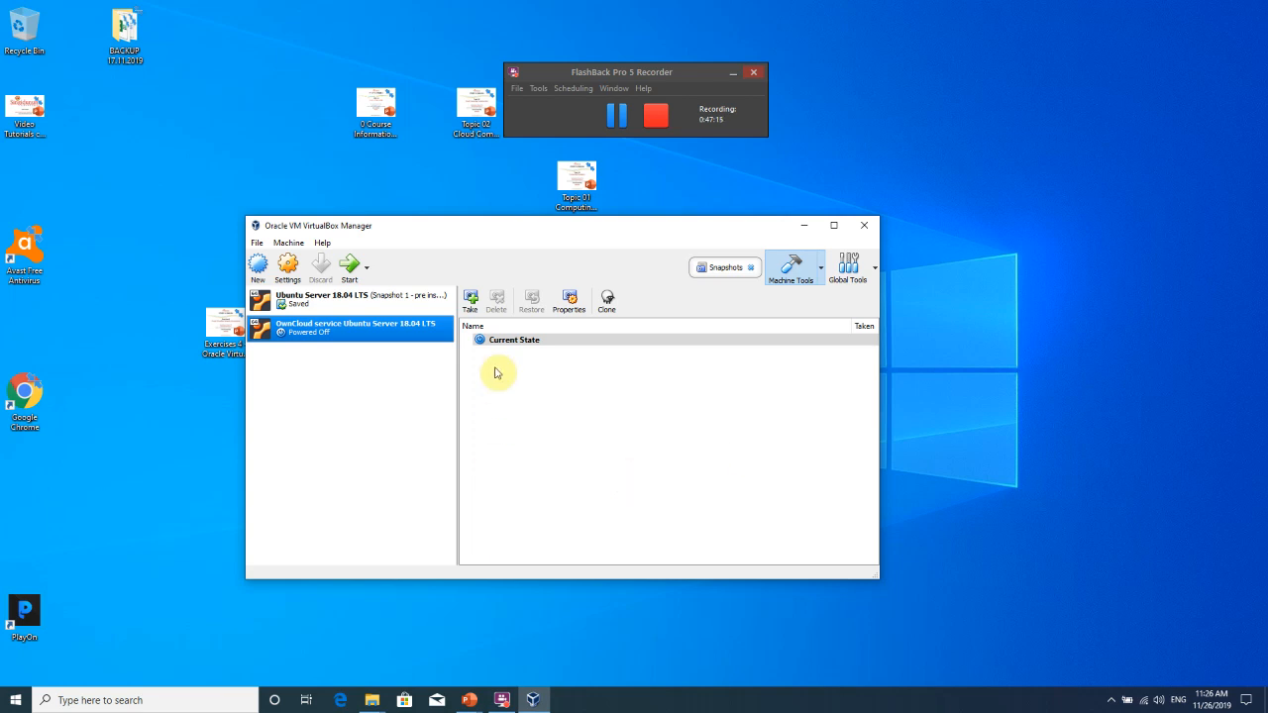
Take a snapshot of the OwnCloud VM named 'Fresh OS installation !!! yeah!'.
{"action": "left_click", "coordinate": [474, 305]}
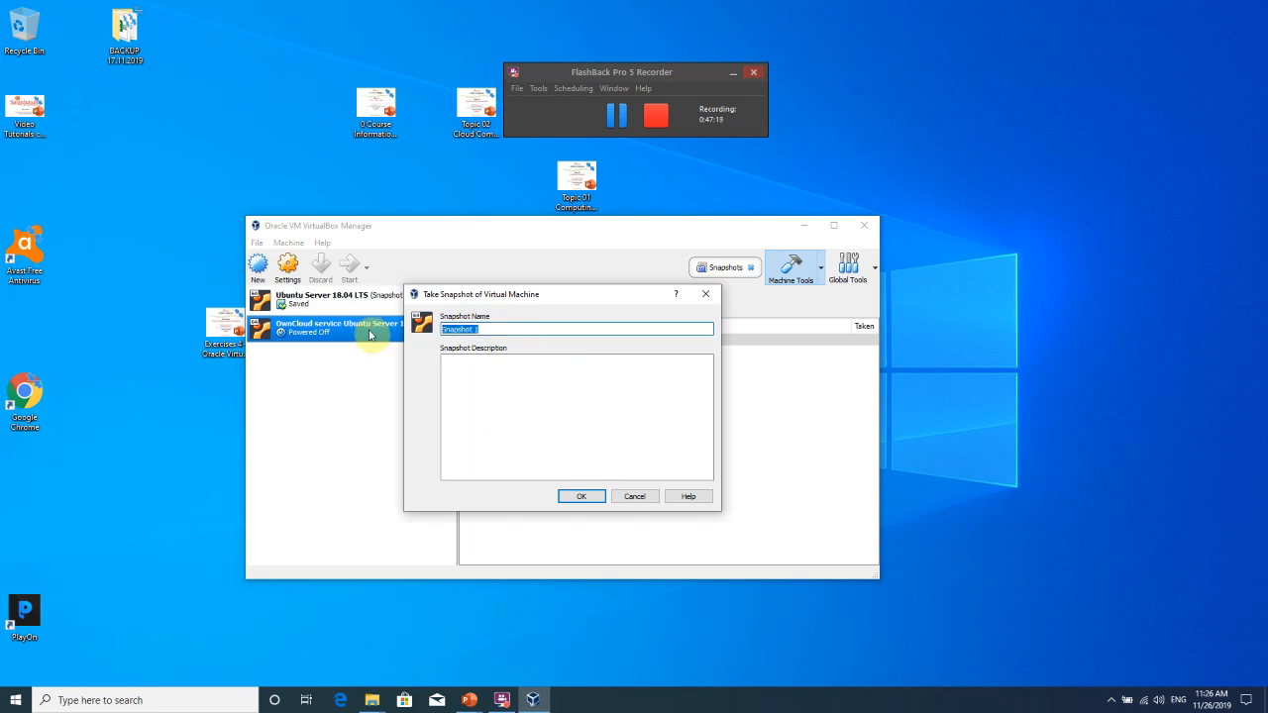
{"action": "type", "text": "Fresh OS installation !!! yeah!"}
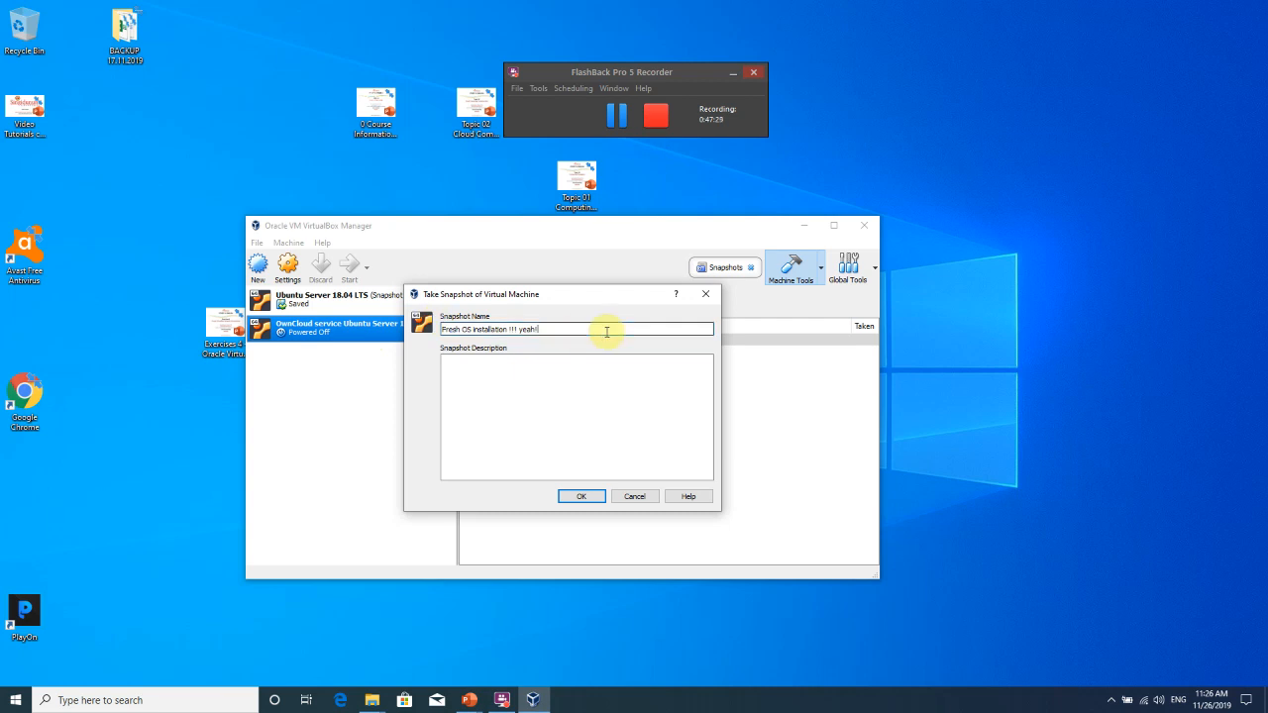
{"action": "left_click", "coordinate": [580, 497]}
Reselect the OwnCloud VM and review the new snapshot and its Current State.
{"action": "left_click", "coordinate": [359, 310]}
{"action": "left_click", "coordinate": [347, 329]}
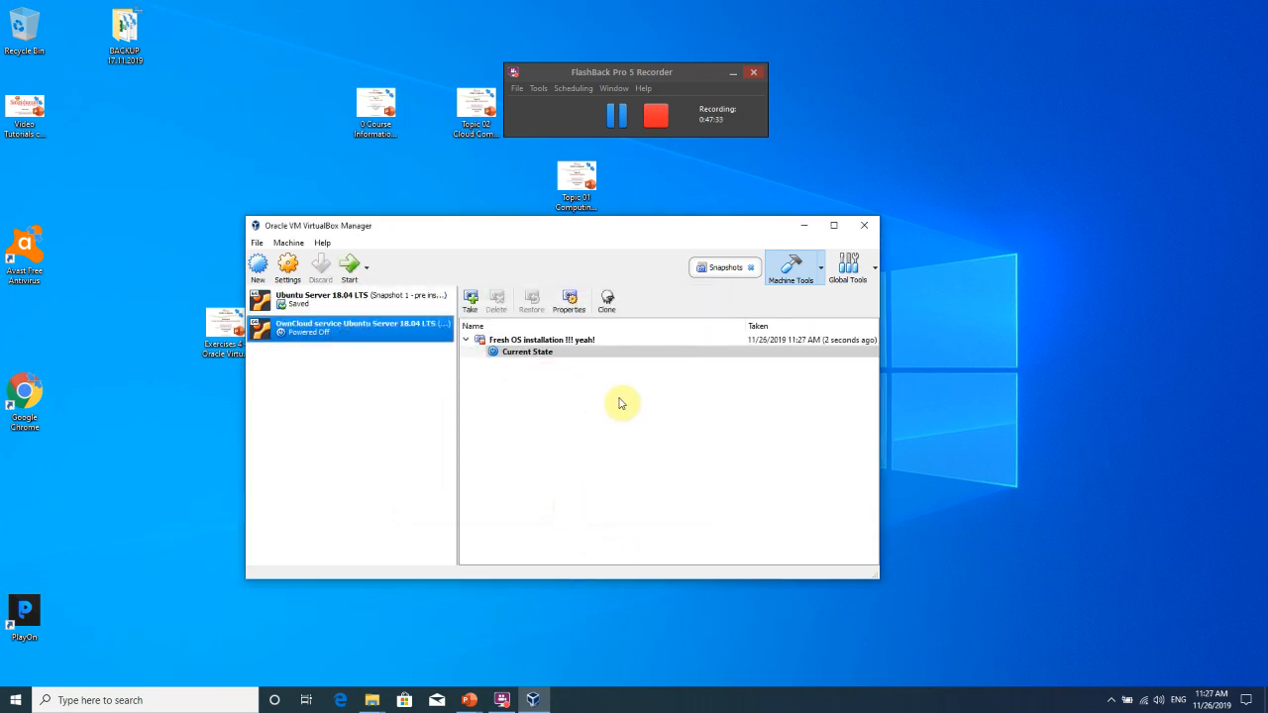
{"action": "left_click", "coordinate": [566, 340]}
{"action": "left_click", "coordinate": [520, 352]}
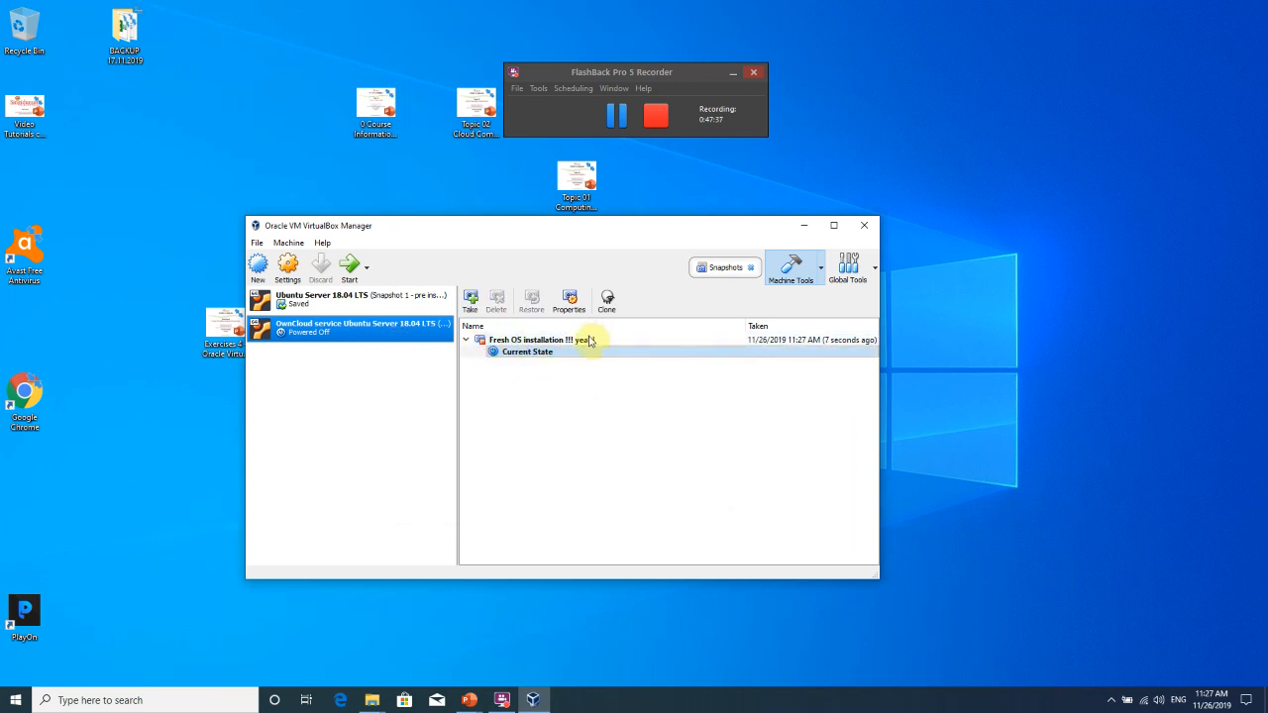
Check the snapshot's context menu, then widen, heighten and move the Manager window up.
{"action": "right_click", "coordinate": [570, 340]}
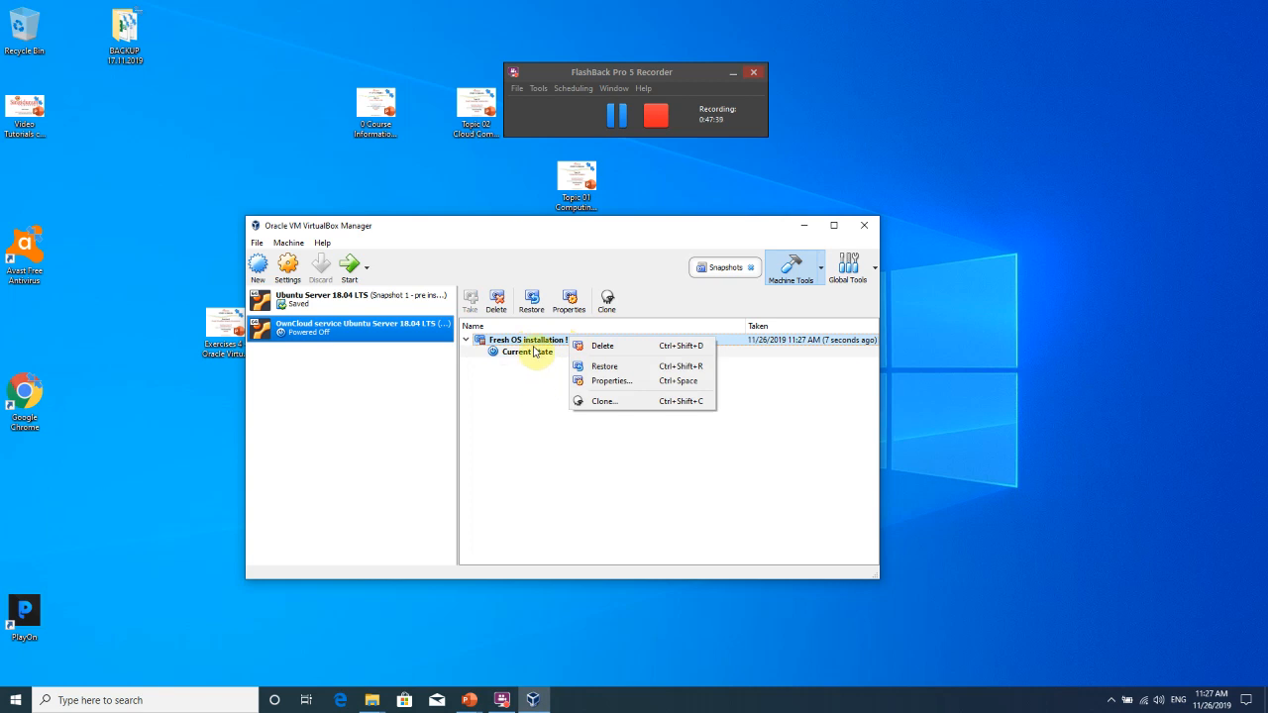
{"action": "left_click", "coordinate": [535, 462]}
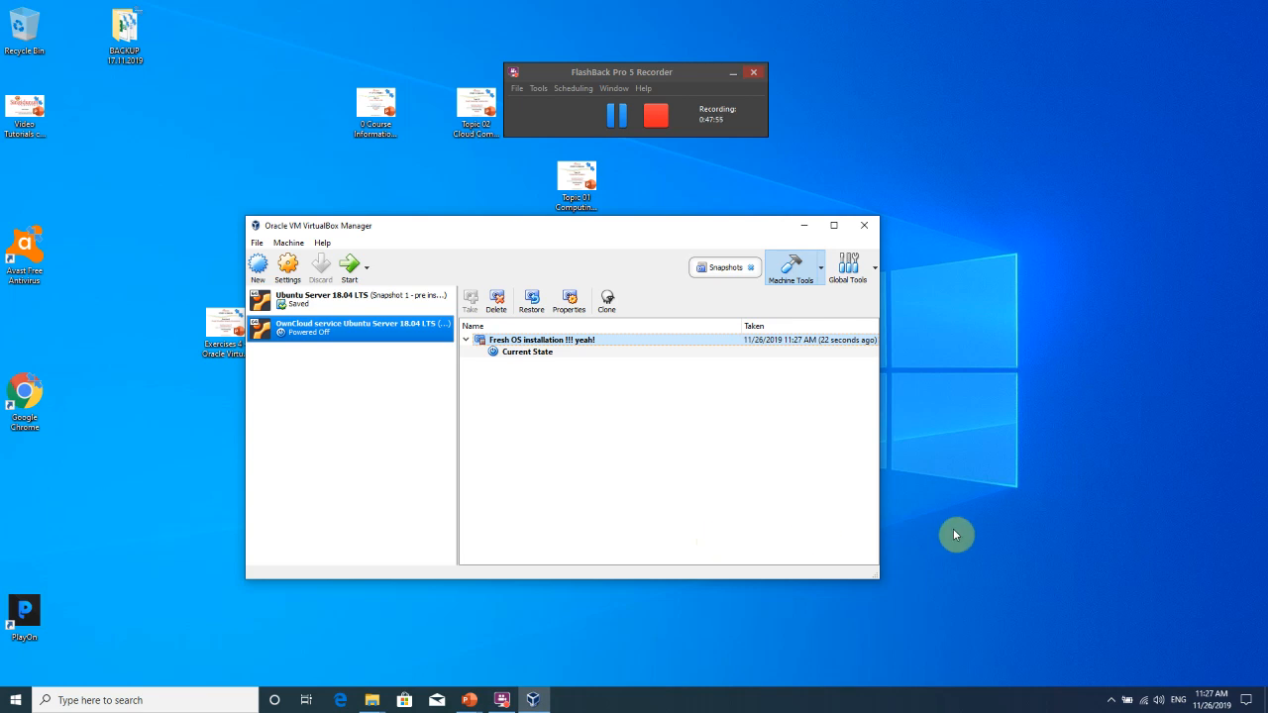
{"action": "left_click_drag", "start_coordinate": [879, 523], "coordinate": [1034, 535]}
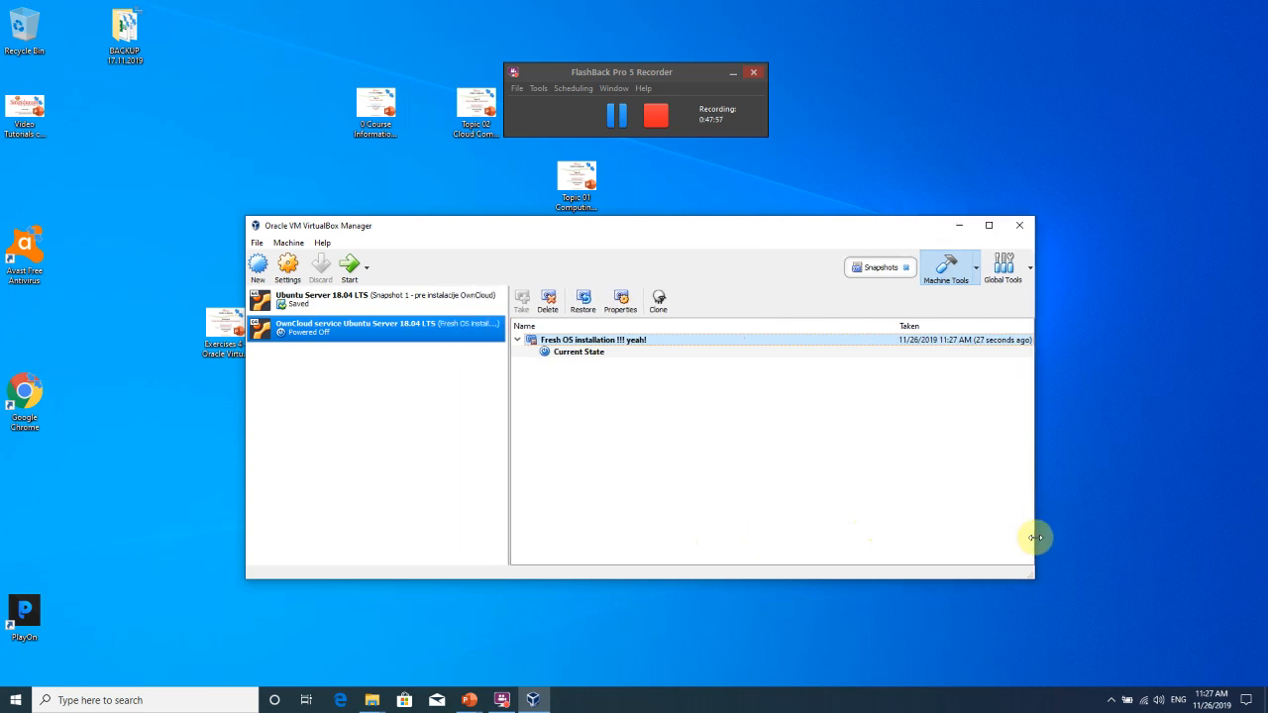
{"action": "left_click_drag", "start_coordinate": [900, 581], "coordinate": [925, 673]}
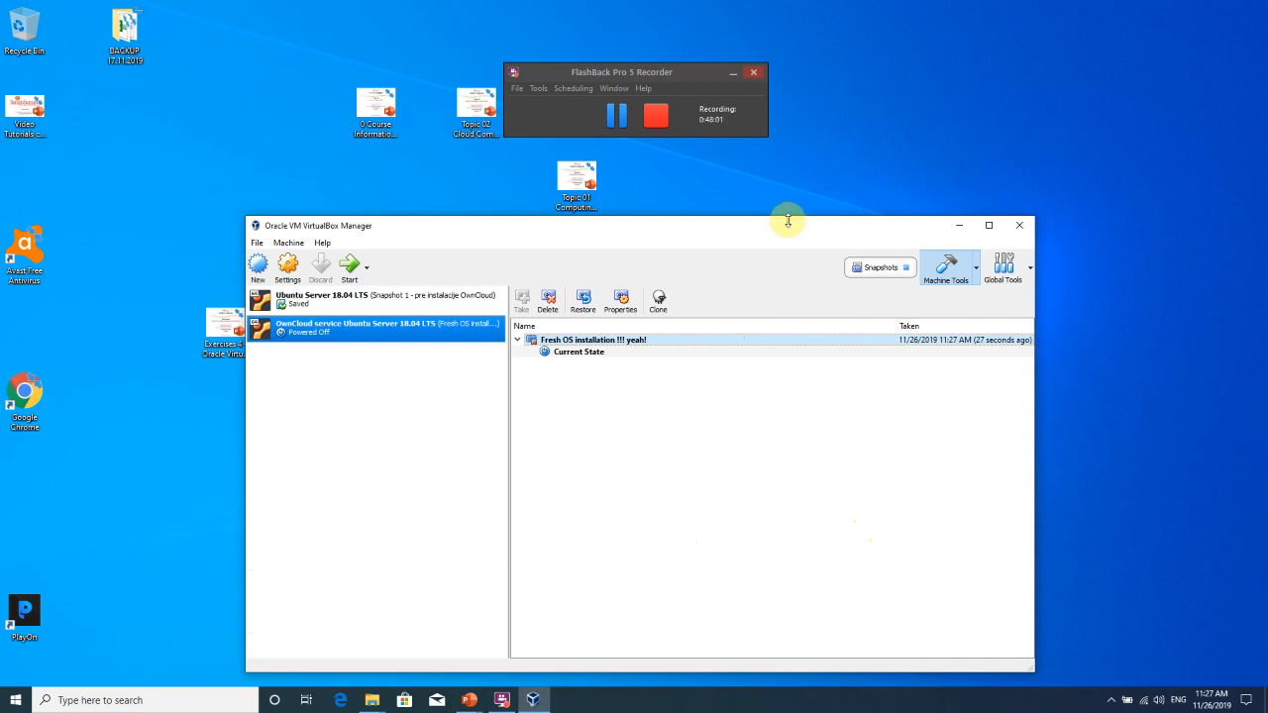
{"action": "left_click_drag", "start_coordinate": [750, 231], "coordinate": [756, 204]}
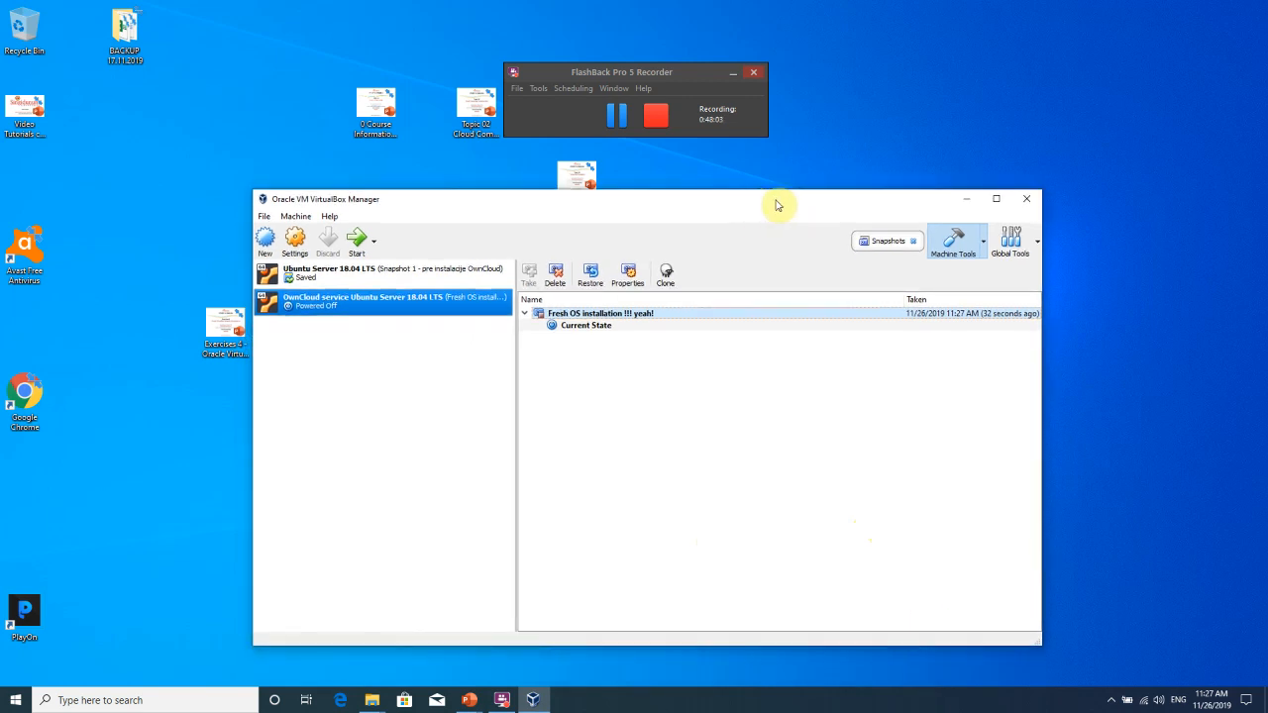